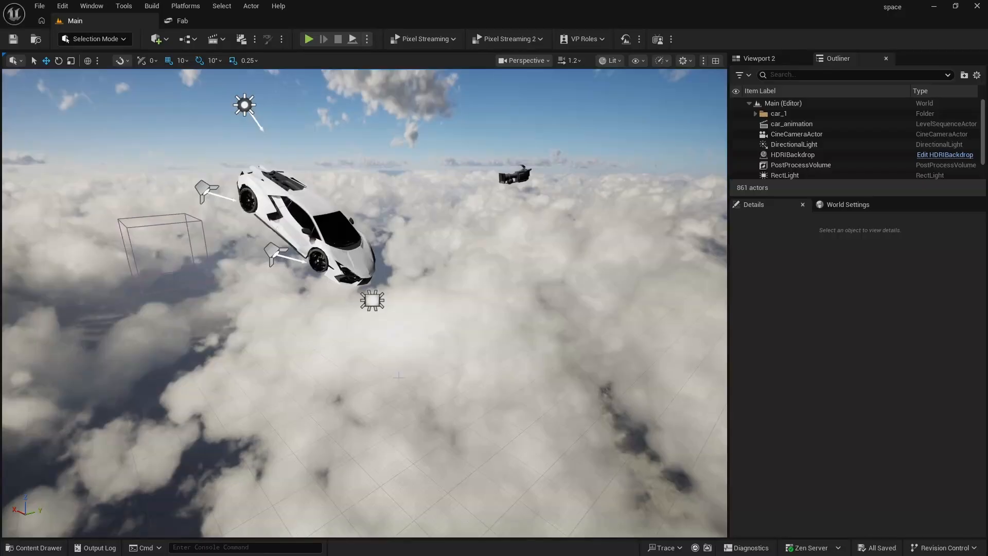
Step: Open the existing car_animation level sequence and enlarge the Sequencer area to inspect its tracks
{"action": "scroll", "coordinate": [427, 313], "scroll_direction": "up", "scroll_amount": 2}
{"action": "right_click_drag", "start_coordinate": [427, 313], "coordinate": [394, 283]}
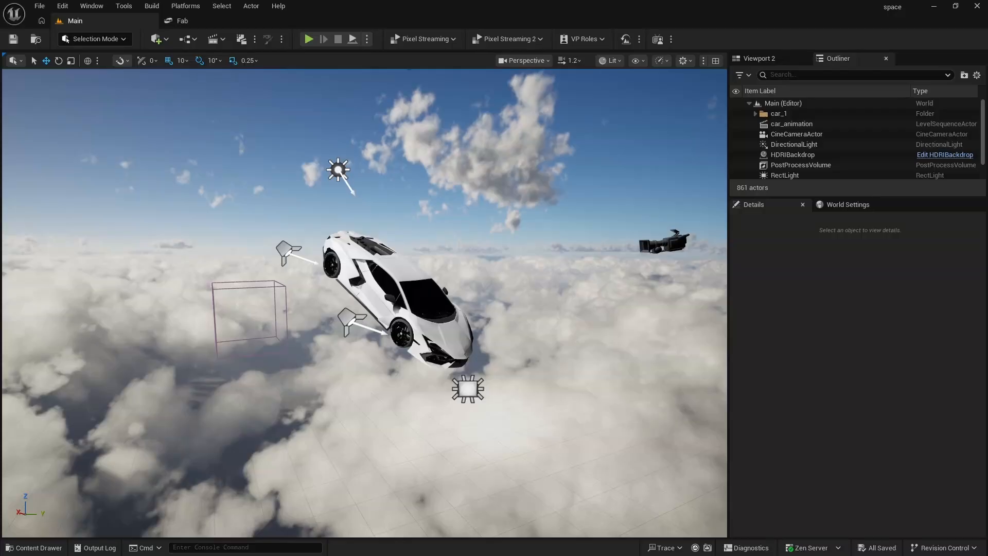
{"action": "key", "text": "ctrl+space"}
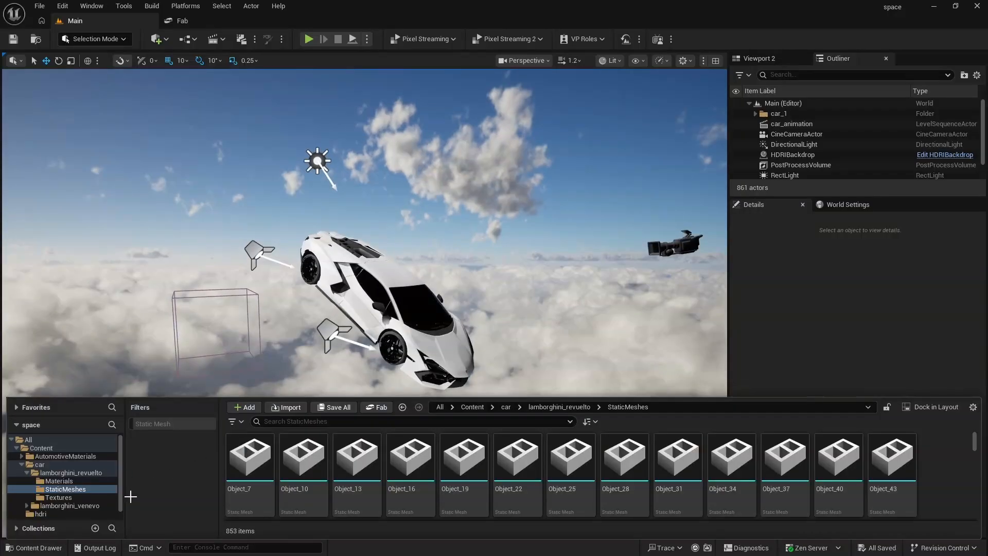
{"action": "left_click", "coordinate": [225, 39]}
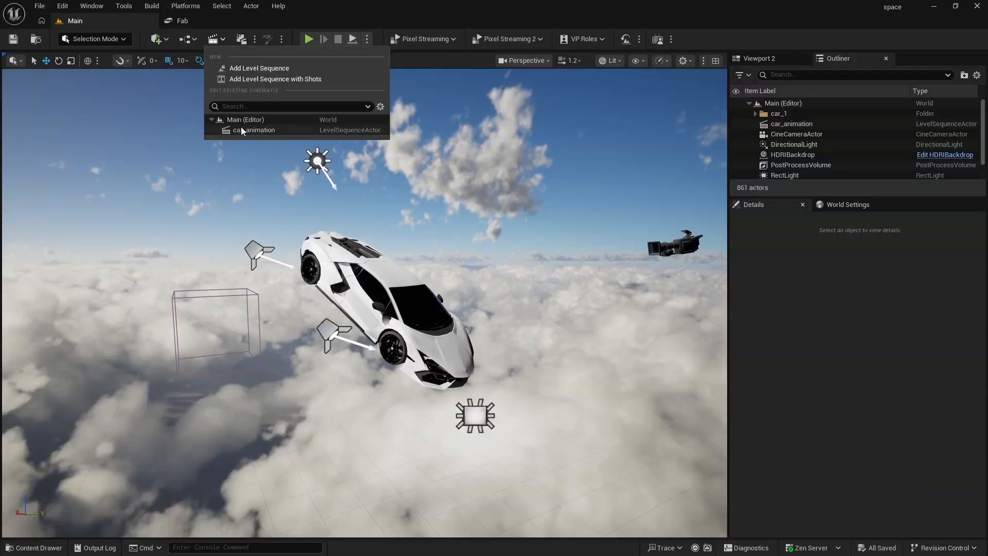
{"action": "left_click", "coordinate": [262, 130]}
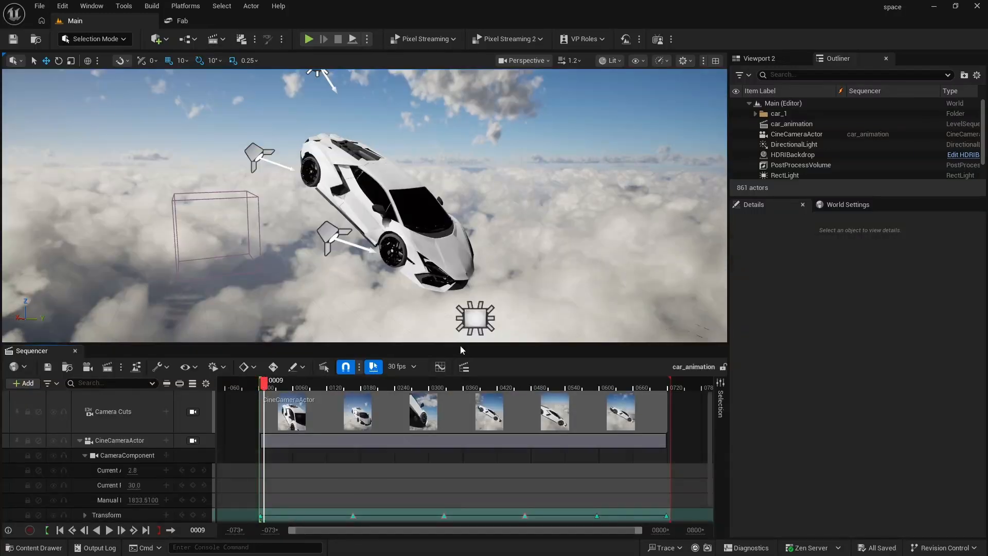
{"action": "key", "text": "w"}
{"action": "right_click_drag", "start_coordinate": [465, 337], "coordinate": [443, 337]}
{"action": "key", "text": "s"}
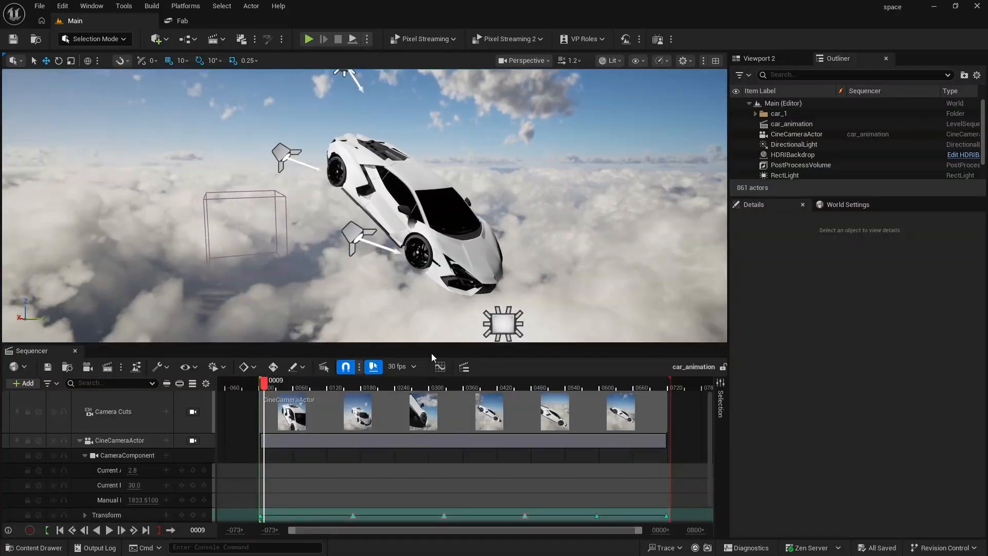
{"action": "left_click_drag", "start_coordinate": [432, 344], "coordinate": [433, 313]}
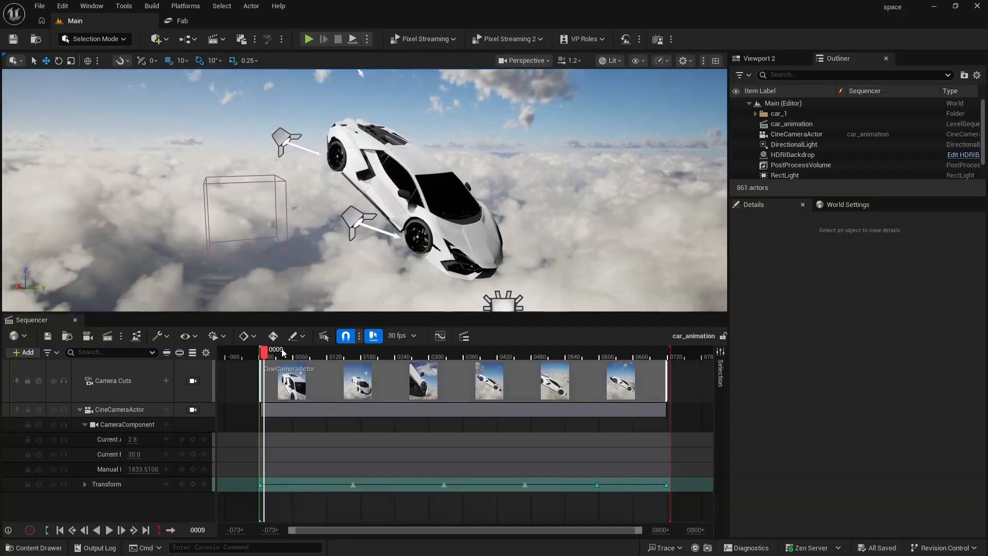
Step: Scrub through the car animation from the CineCameraActor's view and return the viewport to Perspective
{"action": "left_click_drag", "start_coordinate": [265, 353], "coordinate": [333, 359]}
{"action": "left_click", "coordinate": [524, 61]}
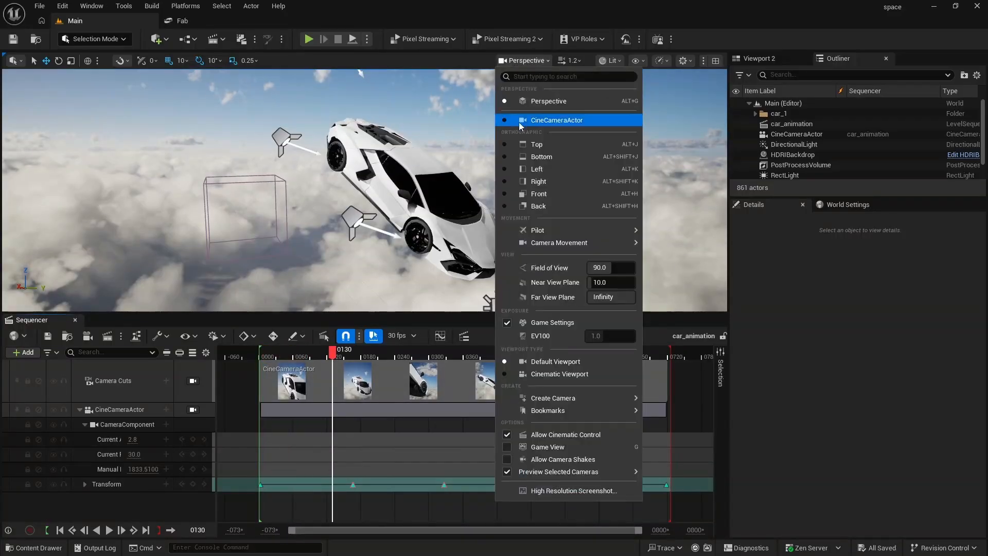
{"action": "left_click", "coordinate": [470, 196]}
{"action": "left_click", "coordinate": [192, 409]}
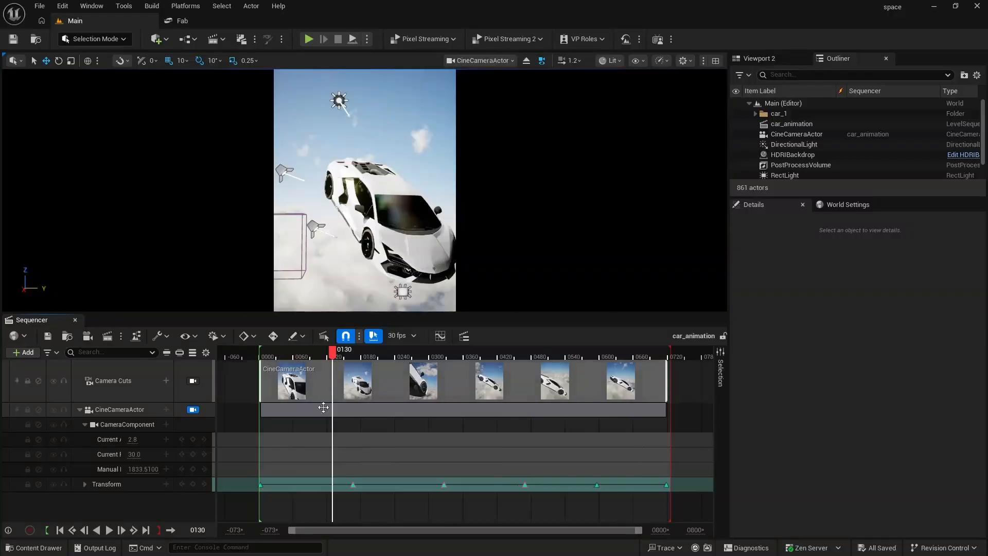
{"action": "left_click_drag", "start_coordinate": [313, 355], "coordinate": [669, 396]}
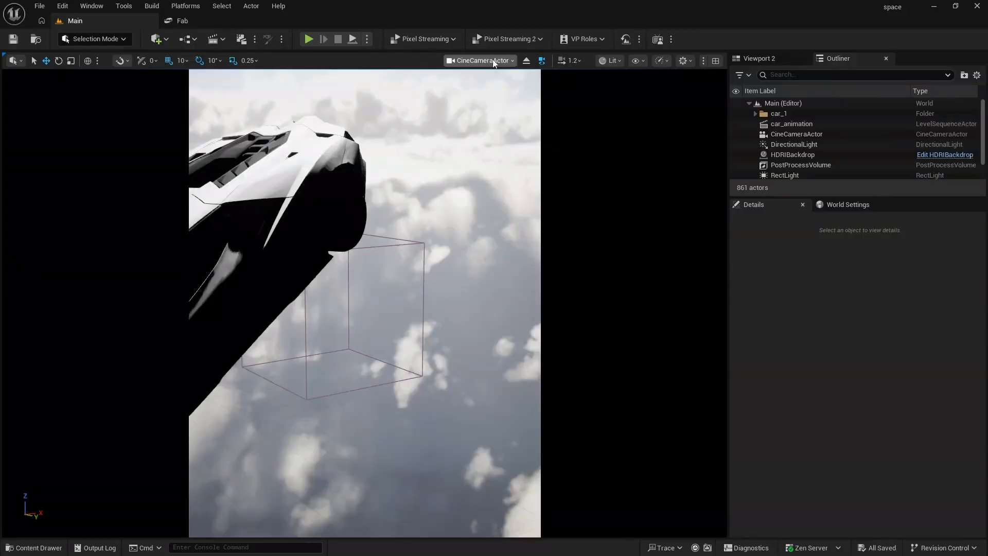
{"action": "left_click", "coordinate": [481, 61]}
{"action": "left_click", "coordinate": [502, 104]}
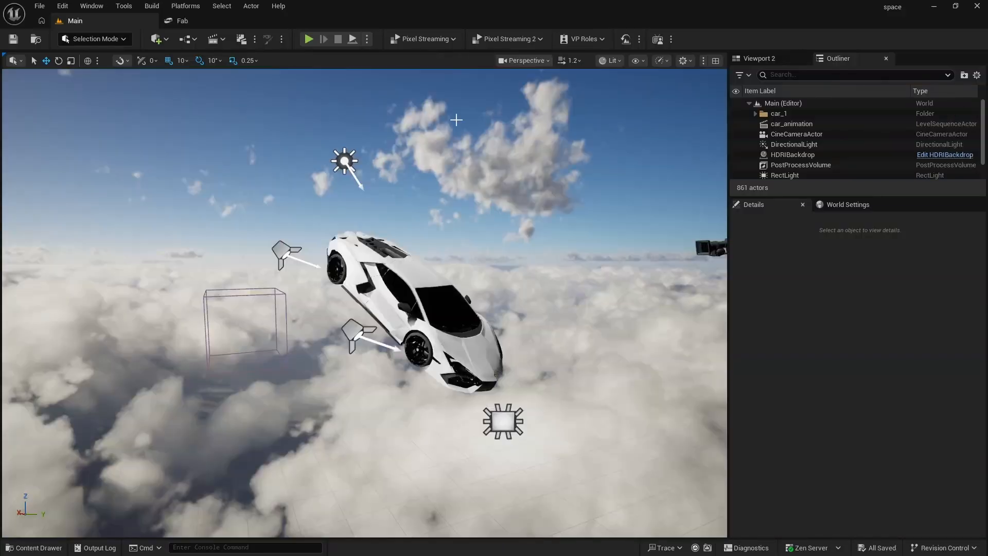
Step: Create a new level from the Empty Level template
{"action": "left_click", "coordinate": [39, 6]}
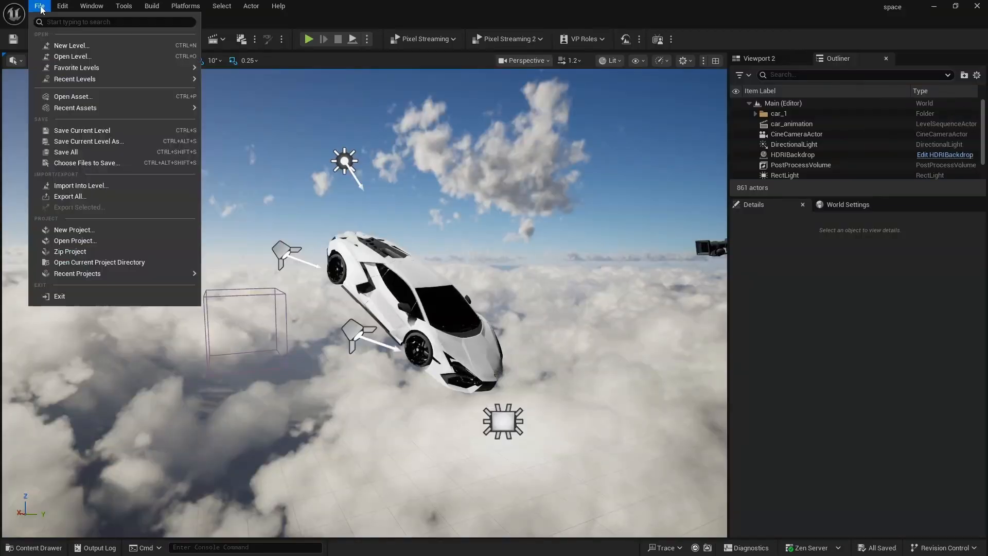
{"action": "left_click", "coordinate": [94, 45]}
{"action": "left_click", "coordinate": [561, 247]}
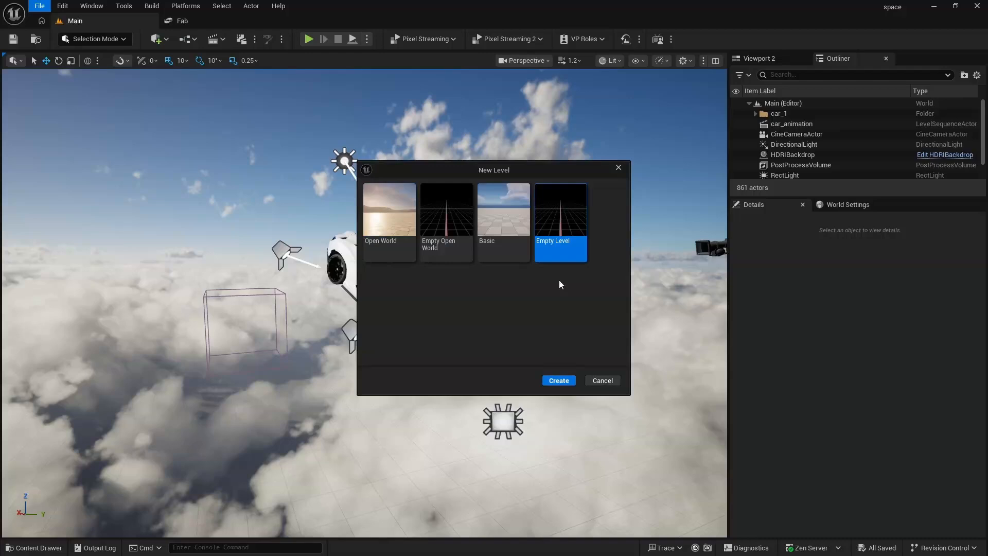
{"action": "left_click", "coordinate": [558, 380]}
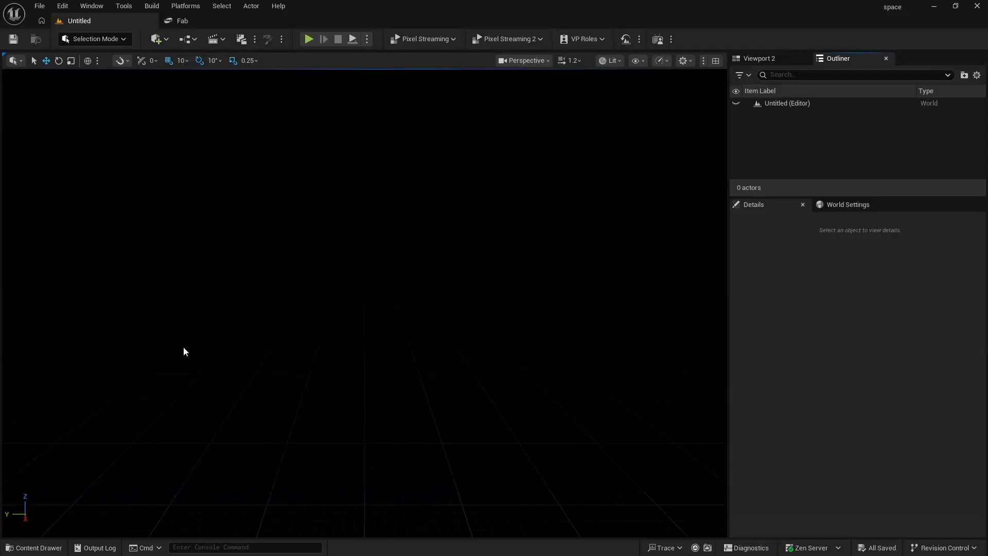
Step: Add an HDRI Backdrop actor to the empty level
{"action": "left_click", "coordinate": [159, 39]}
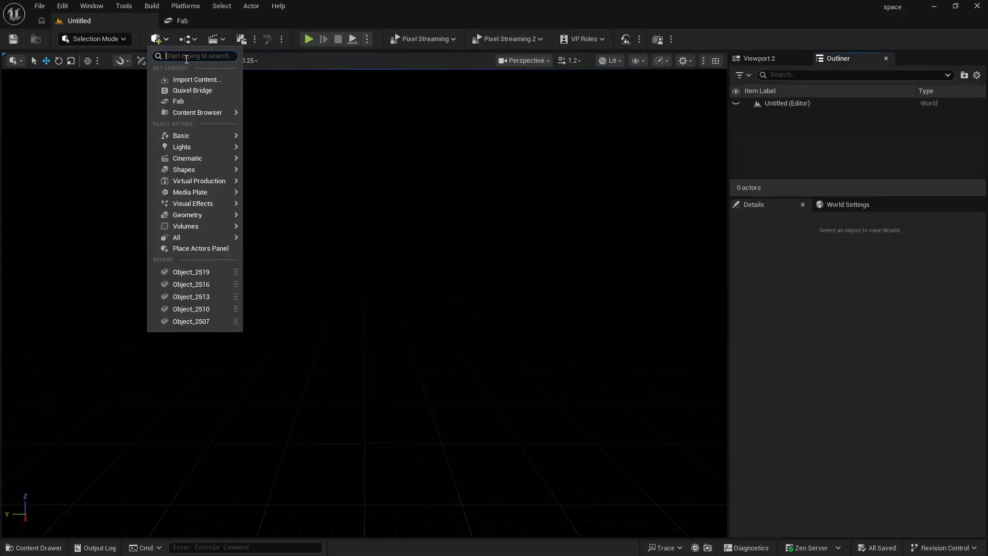
{"action": "type", "text": "HDR"}
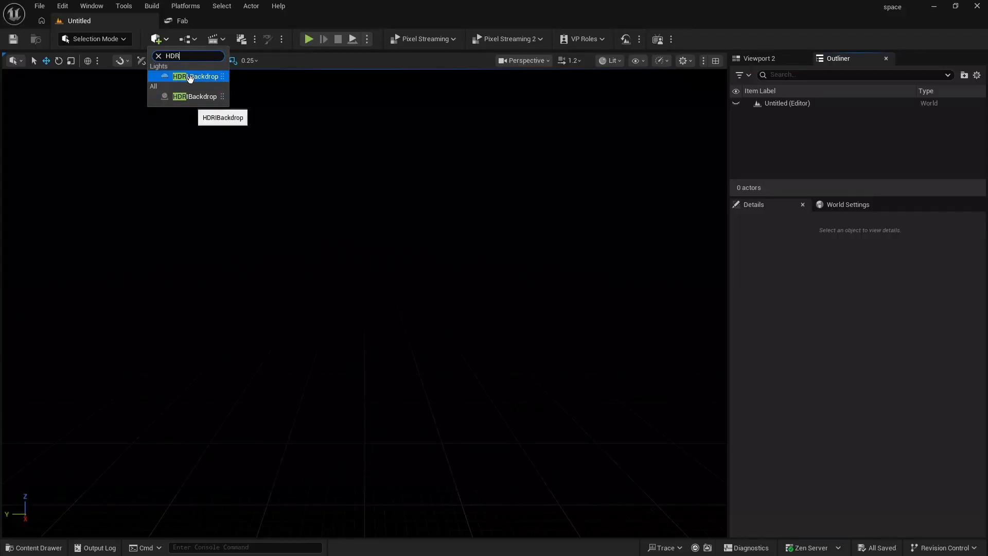
{"action": "left_click", "coordinate": [191, 78]}
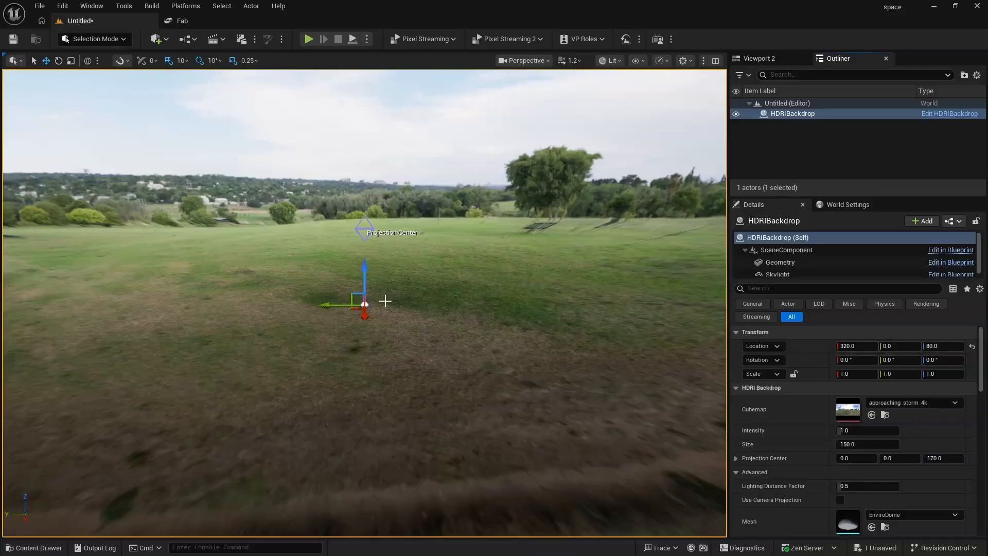
Step: Assign the 086_hdrmaps_com_free_4K texture from the hdri folder as the HDRI Backdrop's cubemap
{"action": "key", "text": "ctrl+space"}
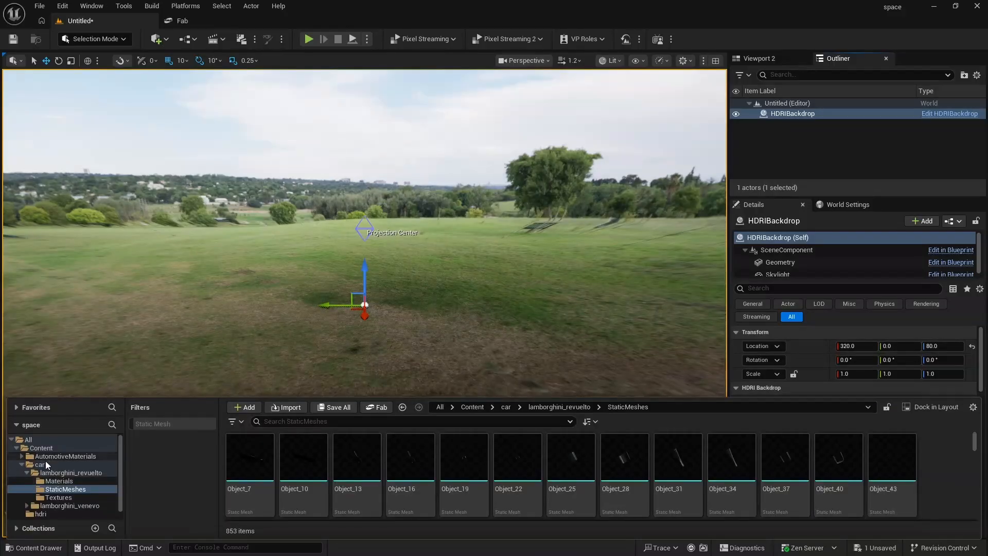
{"action": "left_click", "coordinate": [40, 514]}
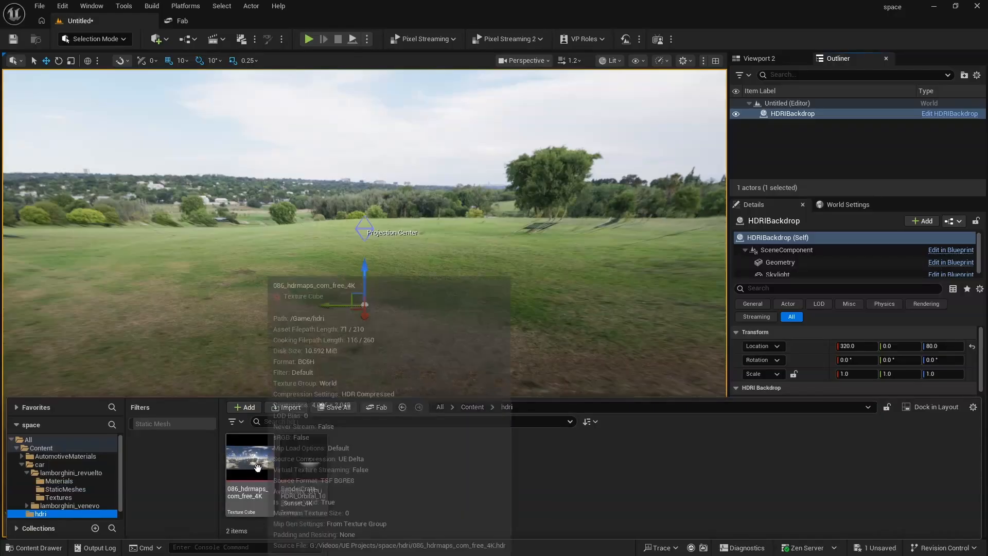
{"action": "left_click_drag", "start_coordinate": [249, 459], "coordinate": [884, 414]}
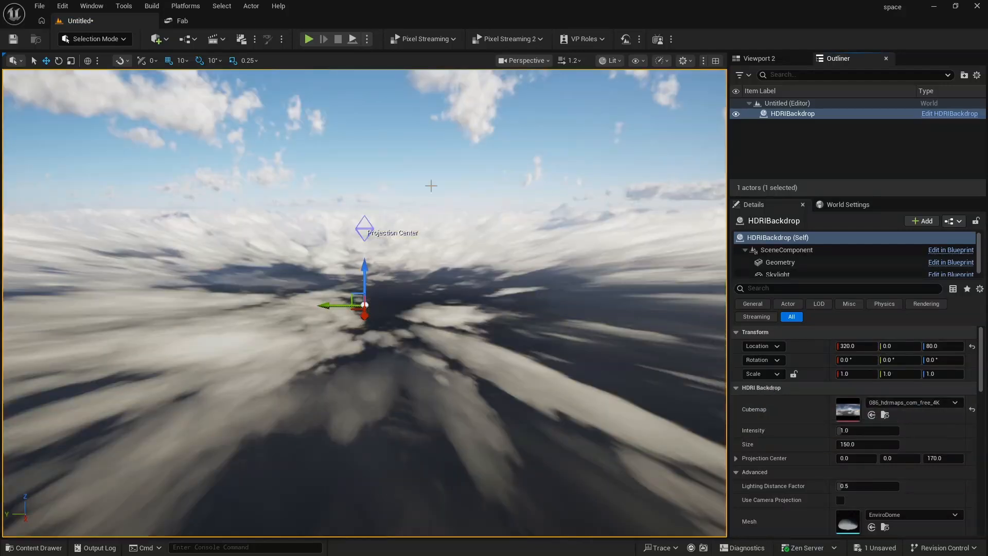
{"action": "mouse_move", "coordinate": [547, 281]}
{"action": "right_mouse_down"}
{"action": "mouse_move", "coordinate": [499, 314]}
{"action": "mouse_move", "coordinate": [643, 299]}
{"action": "mouse_move", "coordinate": [463, 283]}
{"action": "mouse_move", "coordinate": [602, 280]}
{"action": "mouse_move", "coordinate": [530, 280]}
{"action": "right_mouse_up"}
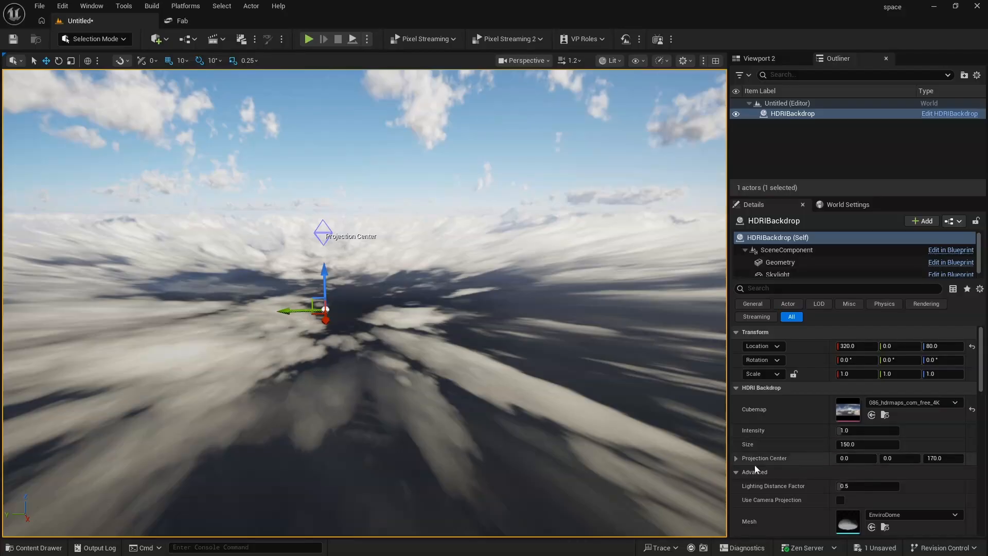
Step: Set the HDRI Backdrop's mesh to EditorSkySphere and deselect the backdrop
{"action": "scroll", "coordinate": [792, 478], "scroll_direction": "down", "scroll_amount": 1}
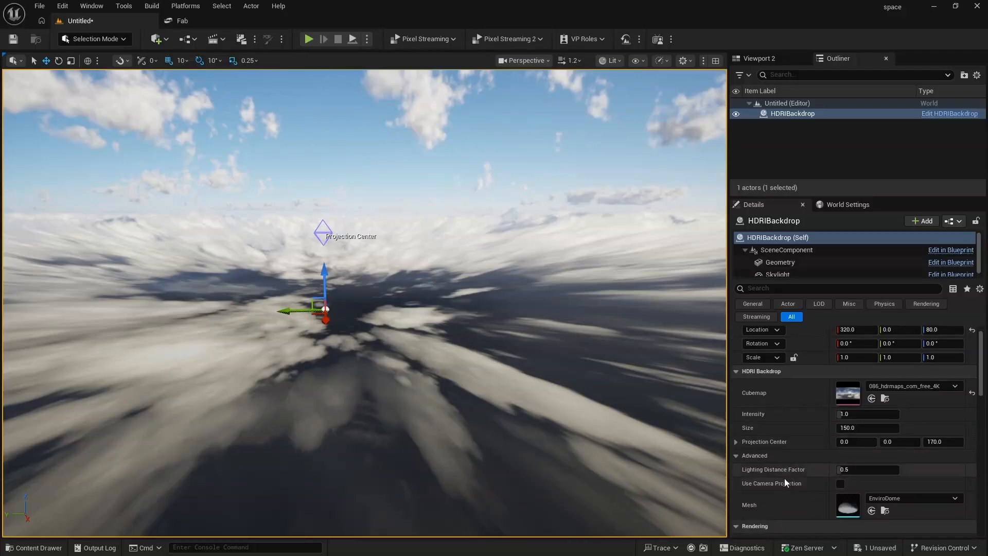
{"action": "left_click", "coordinate": [909, 499]}
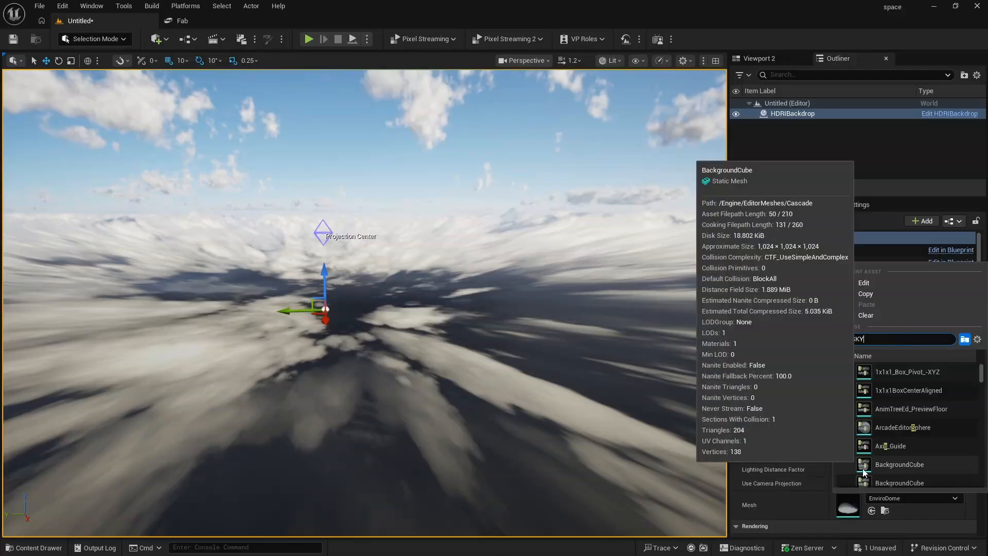
{"action": "type", "text": "SKY"}
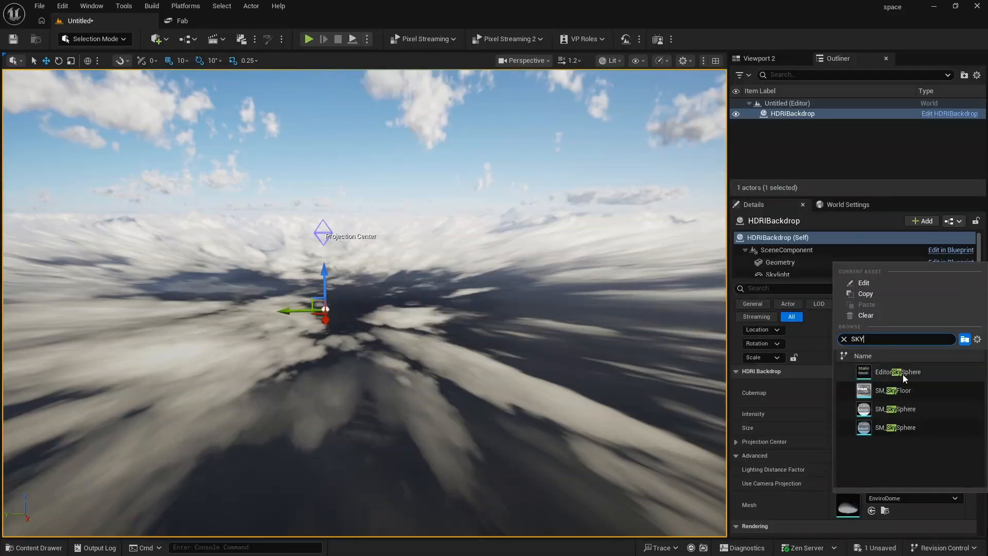
{"action": "left_click", "coordinate": [902, 375]}
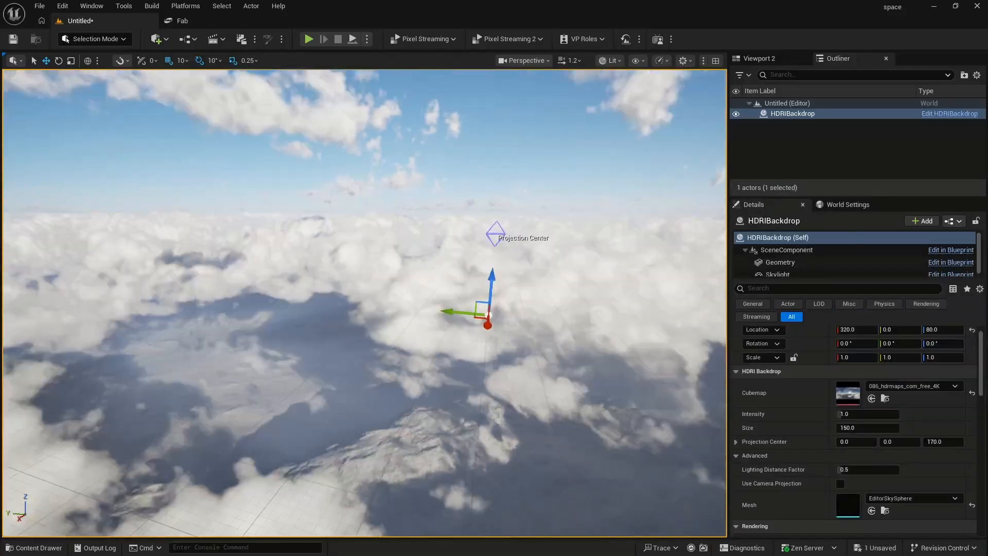
{"action": "right_click_drag", "start_coordinate": [542, 265], "coordinate": [507, 259]}
{"action": "left_click", "coordinate": [814, 152]}
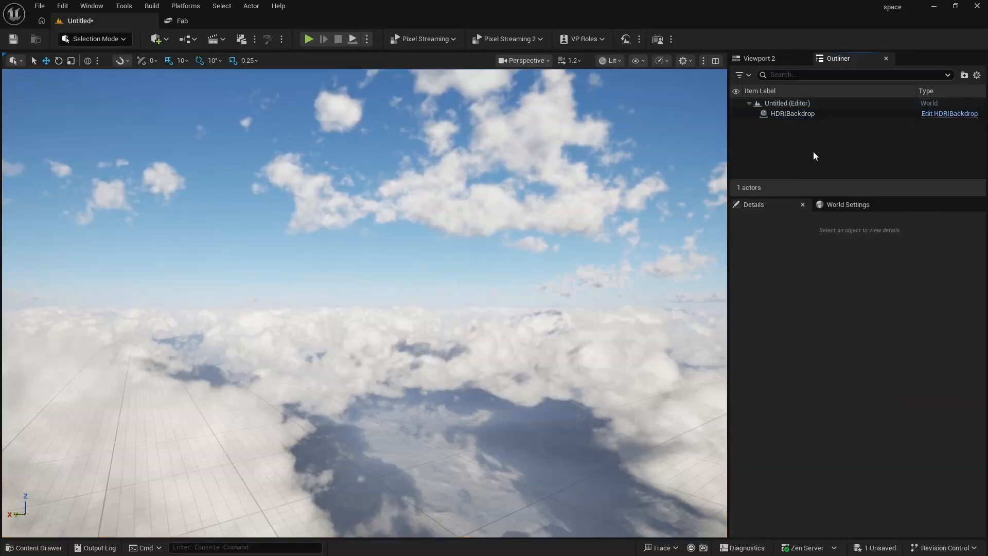
Step: Add a Directional Light to the cloud scene
{"action": "right_click_drag", "start_coordinate": [516, 307], "coordinate": [499, 308]}
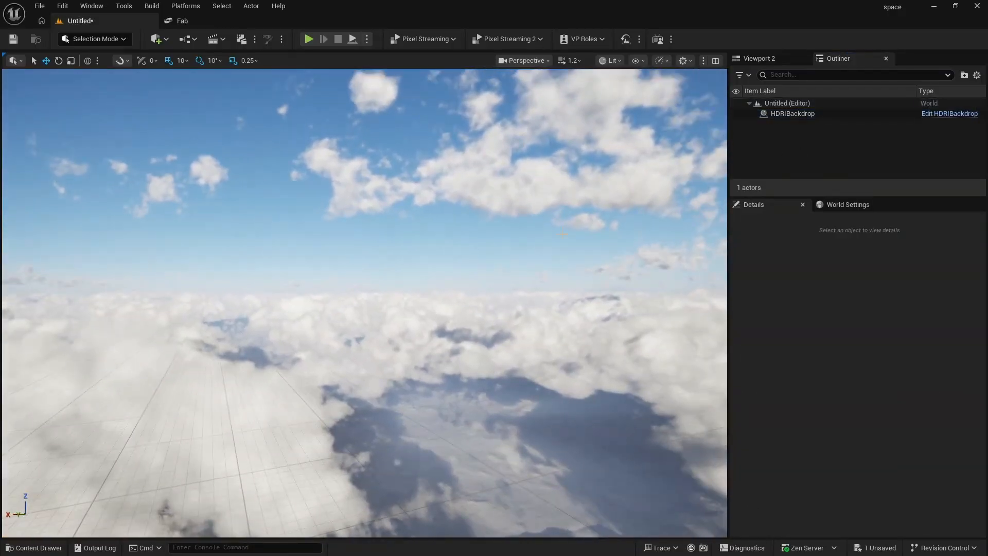
{"action": "left_click", "coordinate": [156, 39]}
{"action": "mouse_move", "coordinate": [218, 151]}
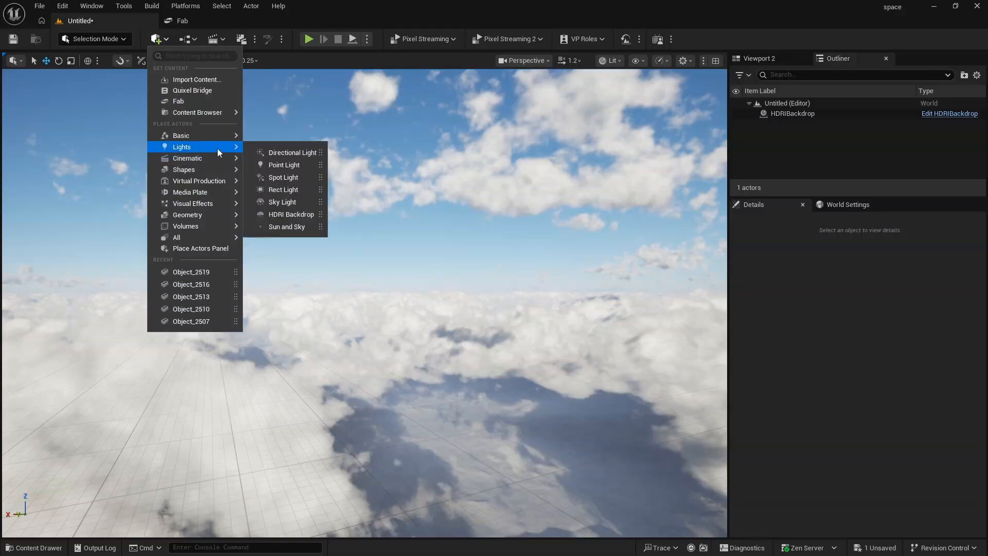
{"action": "left_click", "coordinate": [282, 154]}
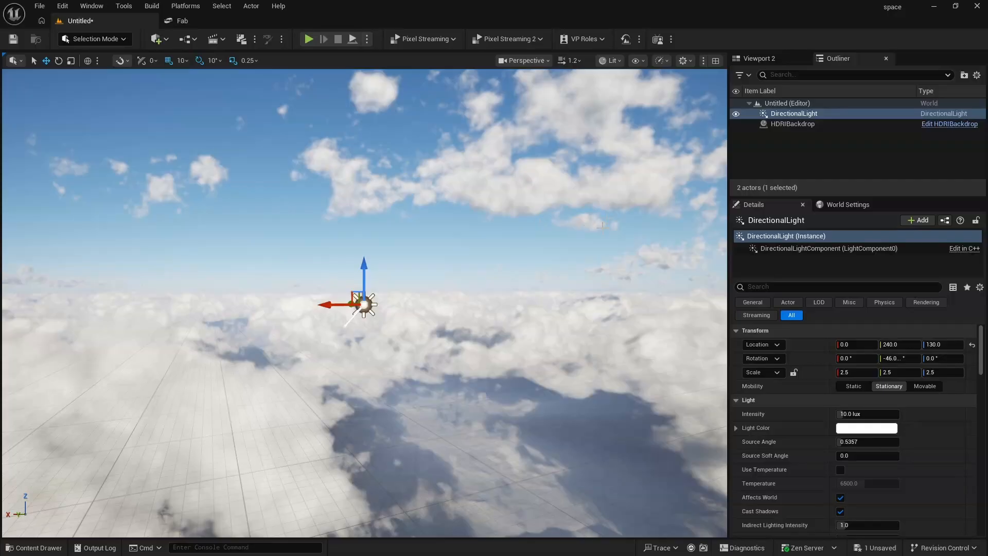
{"action": "right_click_drag", "start_coordinate": [600, 226], "coordinate": [512, 216]}
{"action": "key", "text": "d"}
Step: Place all static meshes from the car/lamborghini_revuelto/StaticMeshes folder together into the cloud scene
{"action": "key", "text": "ctrl+space"}
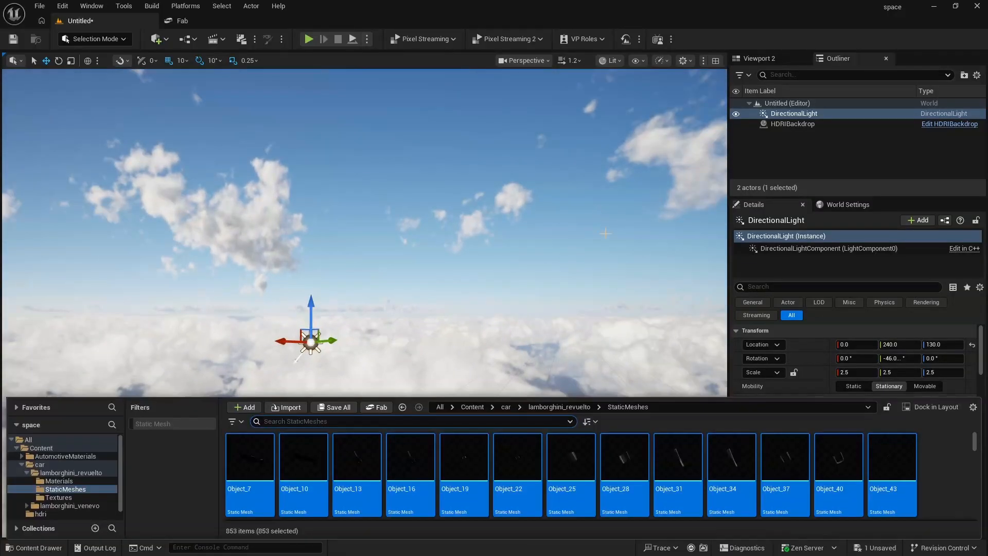
{"action": "left_click", "coordinate": [92, 472]}
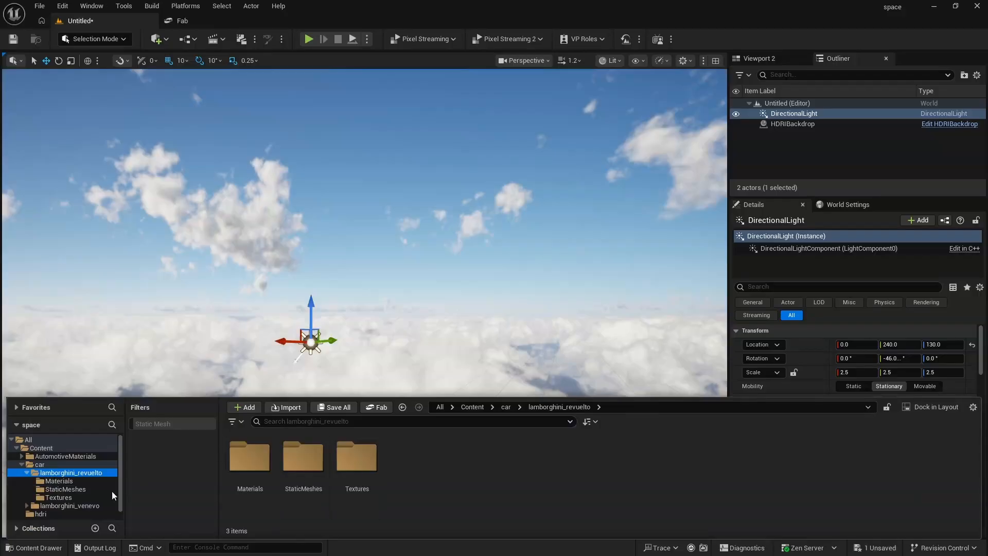
{"action": "left_click", "coordinate": [40, 464]}
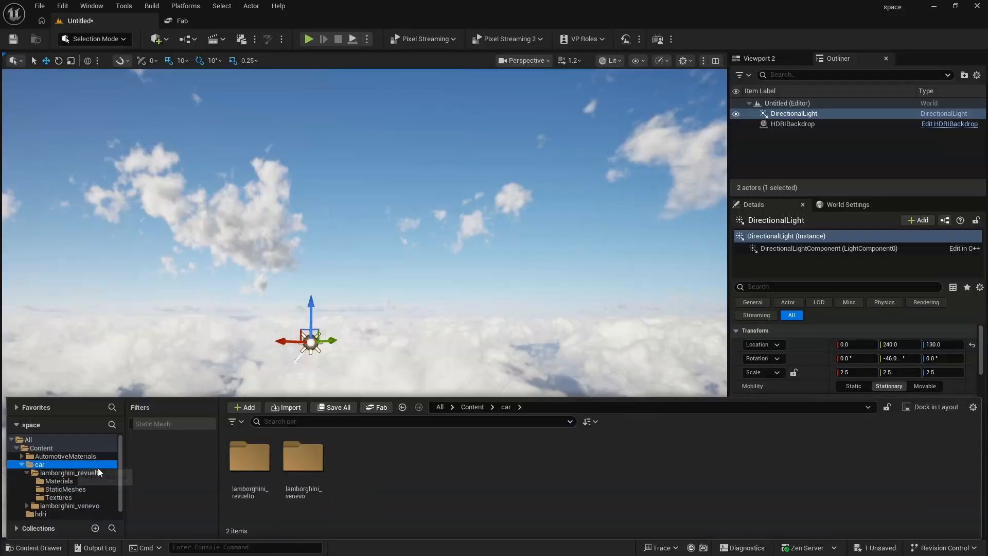
{"action": "double_click", "coordinate": [257, 463]}
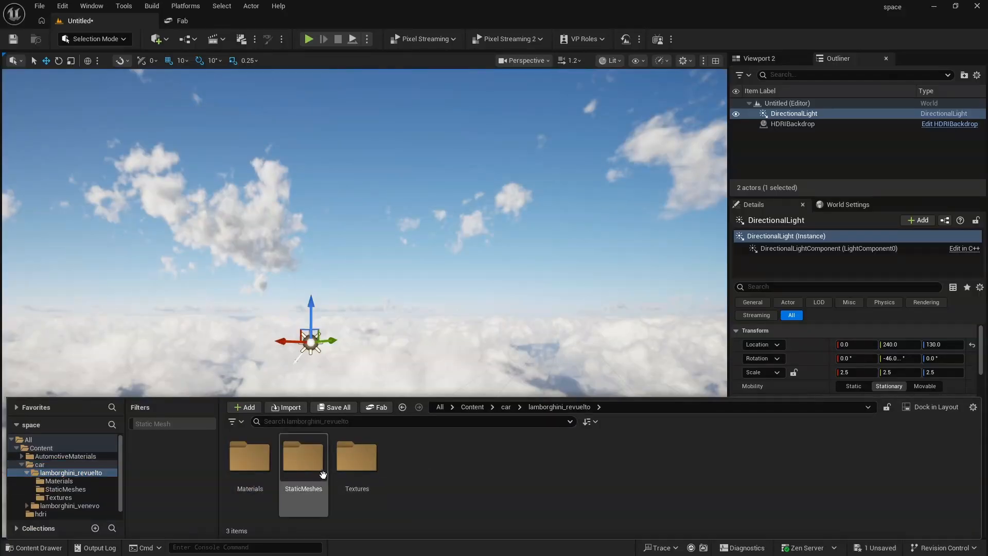
{"action": "double_click", "coordinate": [309, 462]}
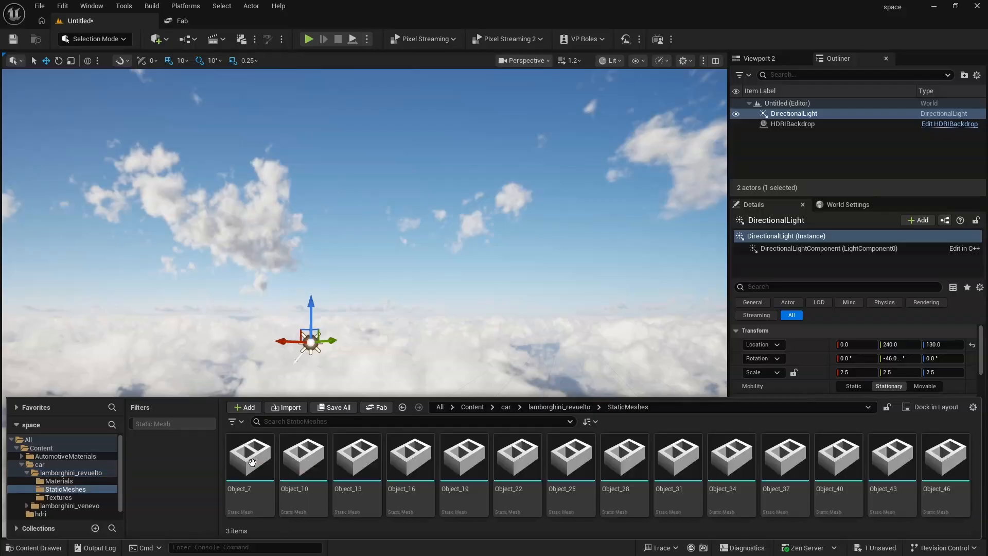
{"action": "left_click", "coordinate": [242, 462]}
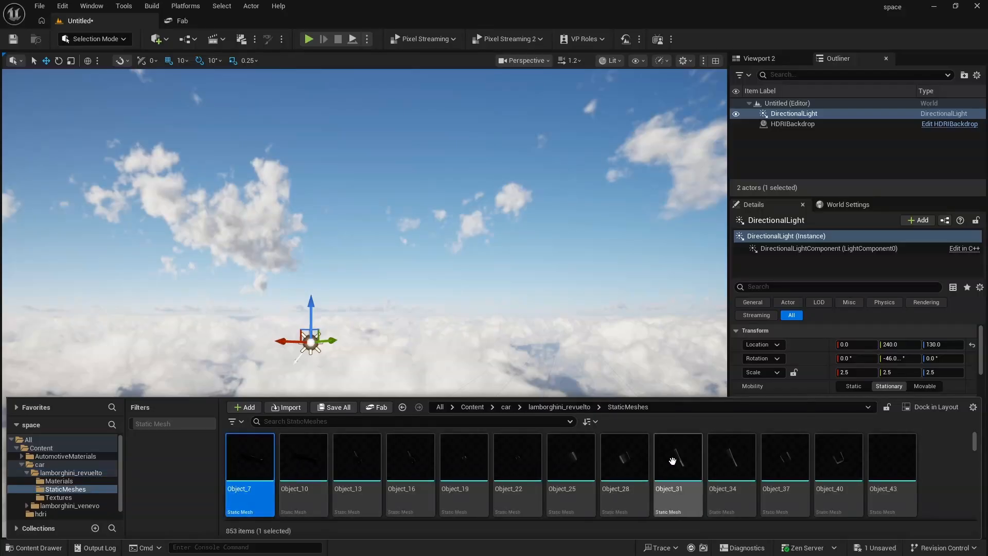
{"action": "scroll", "coordinate": [673, 461], "scroll_direction": "down", "scroll_amount": 6}
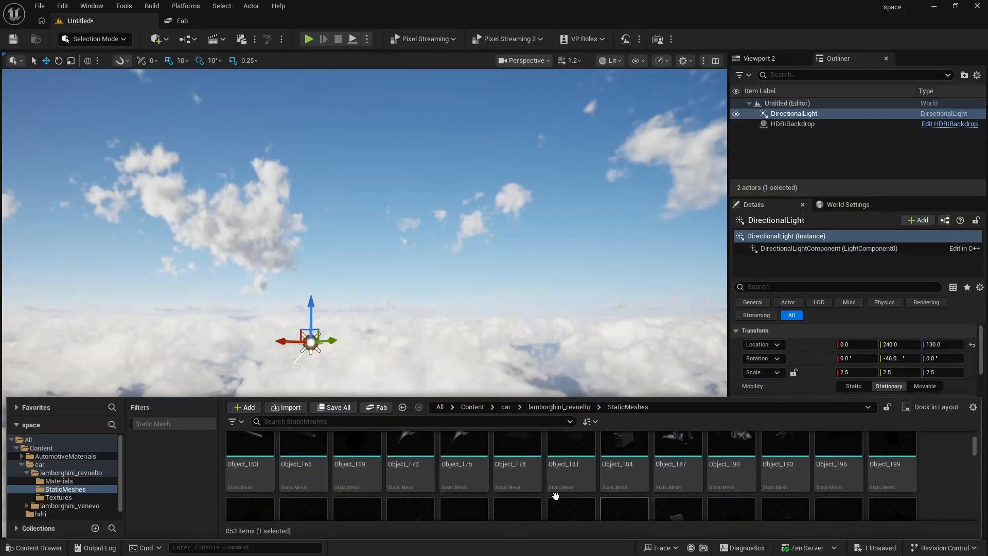
{"action": "key", "text": "ctrl+a"}
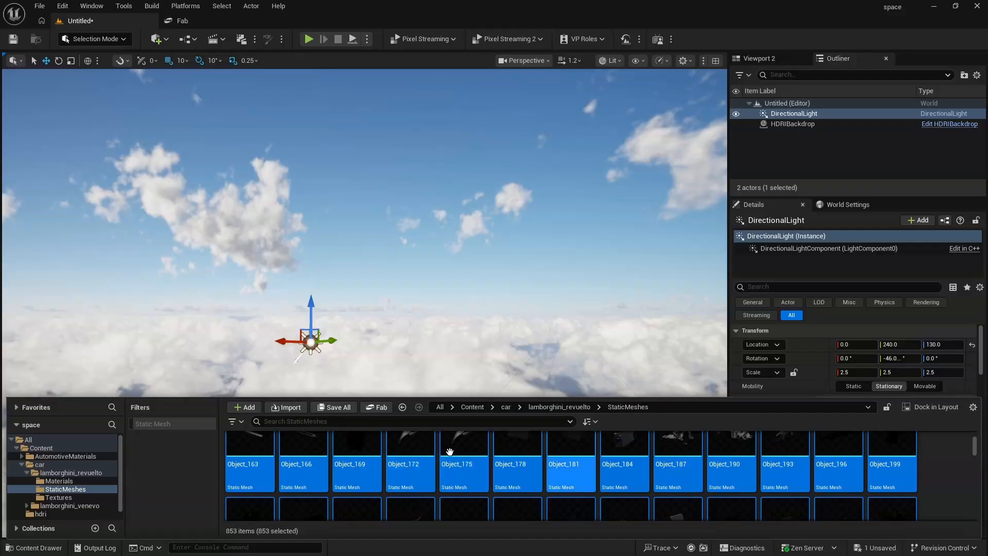
{"action": "left_click_drag", "start_coordinate": [459, 446], "coordinate": [438, 369]}
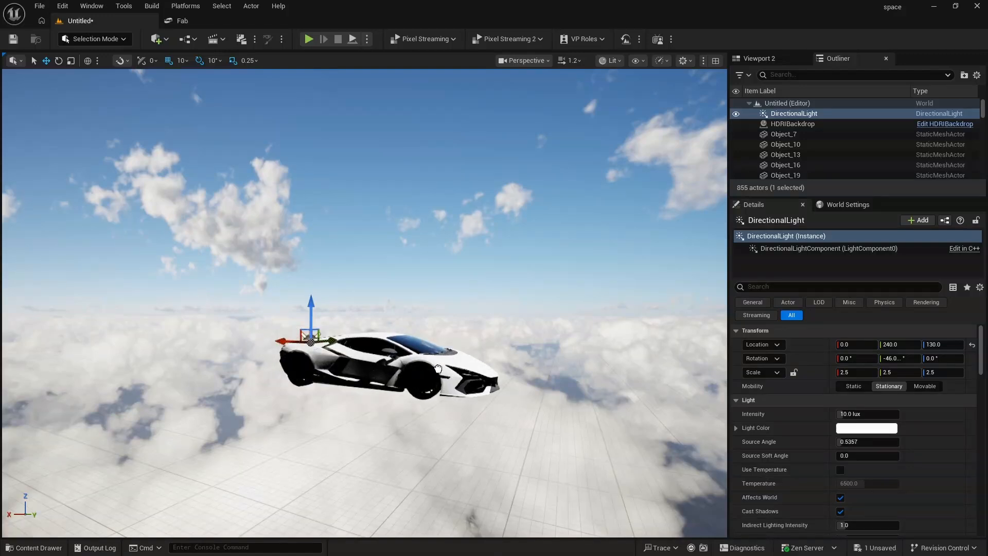
{"action": "left_click_drag", "start_coordinate": [437, 369], "coordinate": [438, 369]}
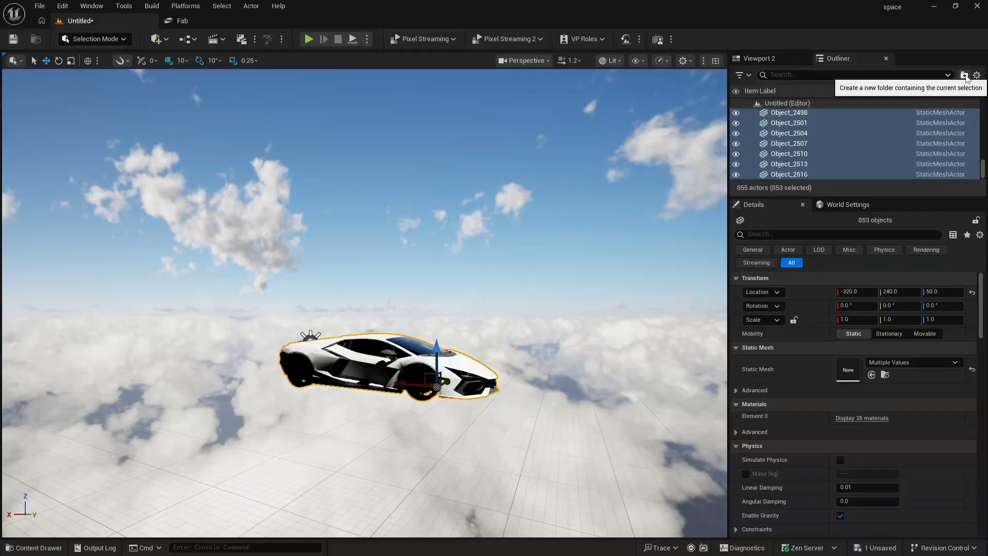
Step: Group the selected car meshes in a new Outliner folder named CAR_1 and collapse it
{"action": "left_click", "coordinate": [963, 75]}
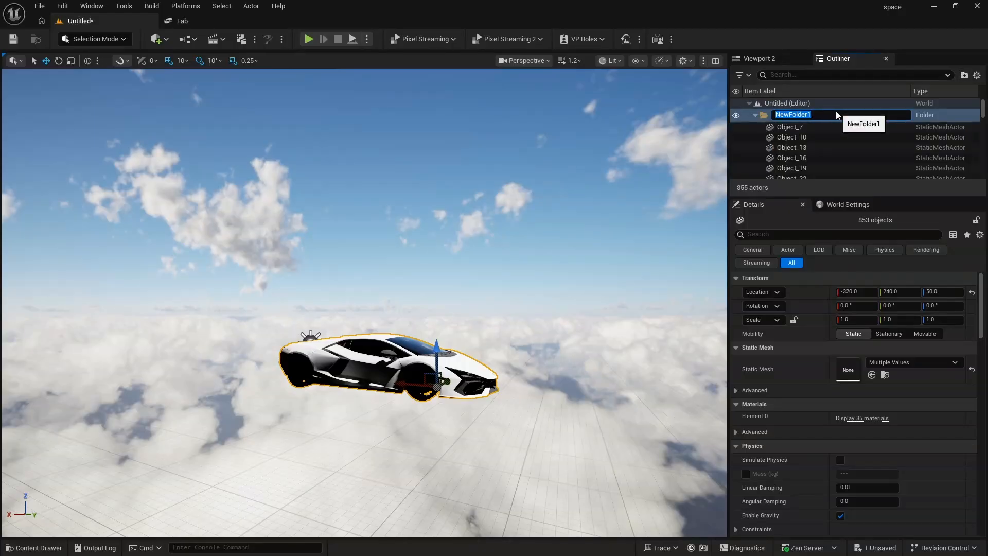
{"action": "type", "text": "CAR_1"}
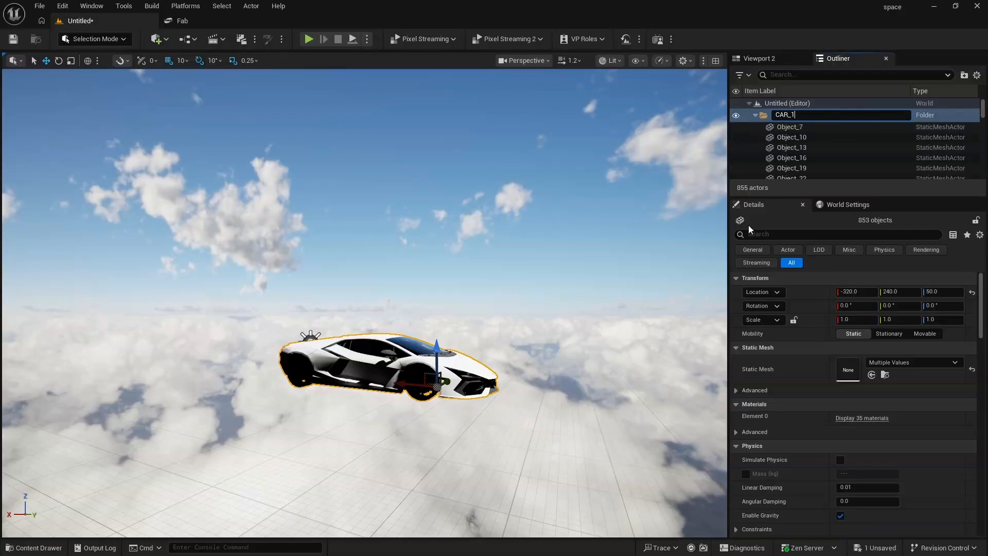
{"action": "key", "text": "Return"}
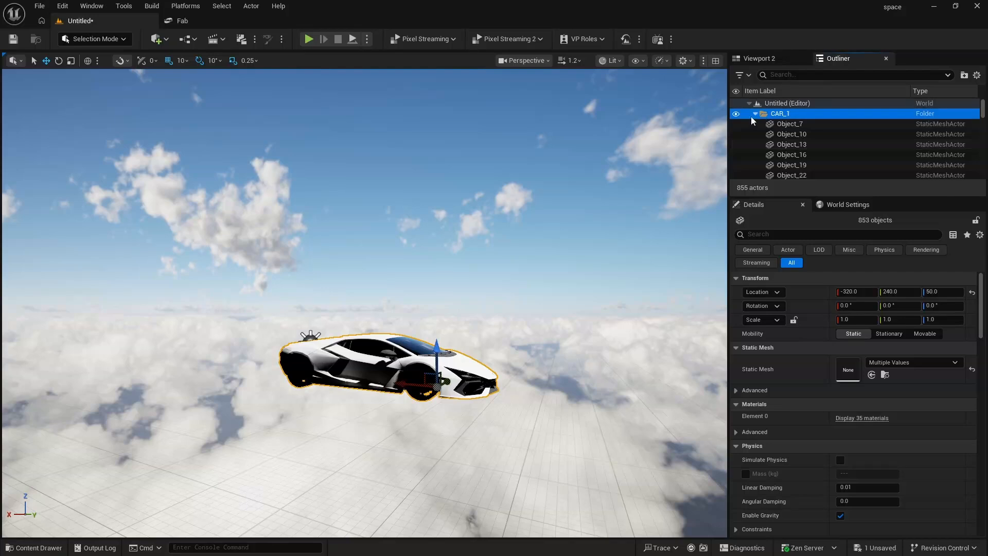
{"action": "left_click", "coordinate": [755, 115]}
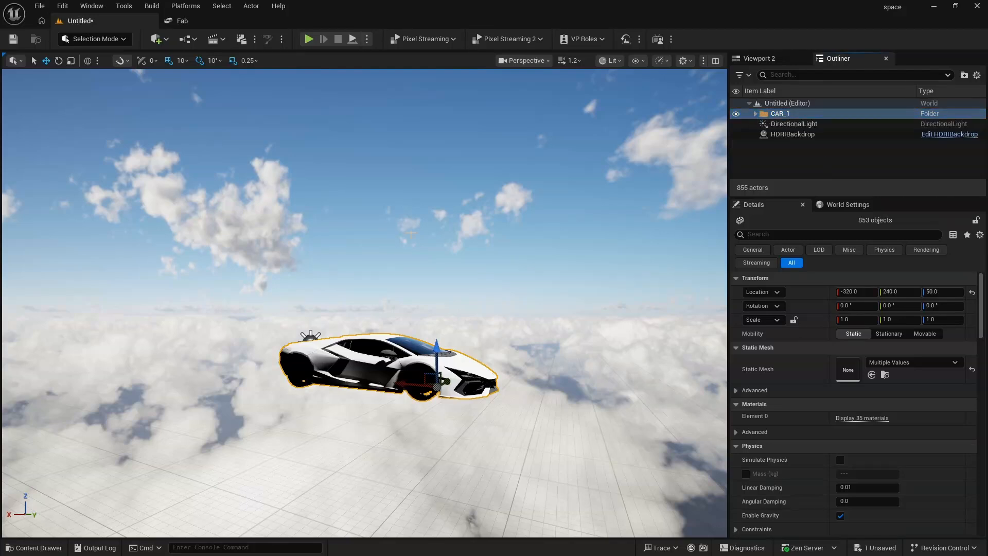
Step: Deselect the car and fly around it to examine how it sits above the clouds
{"action": "left_click", "coordinate": [566, 338]}
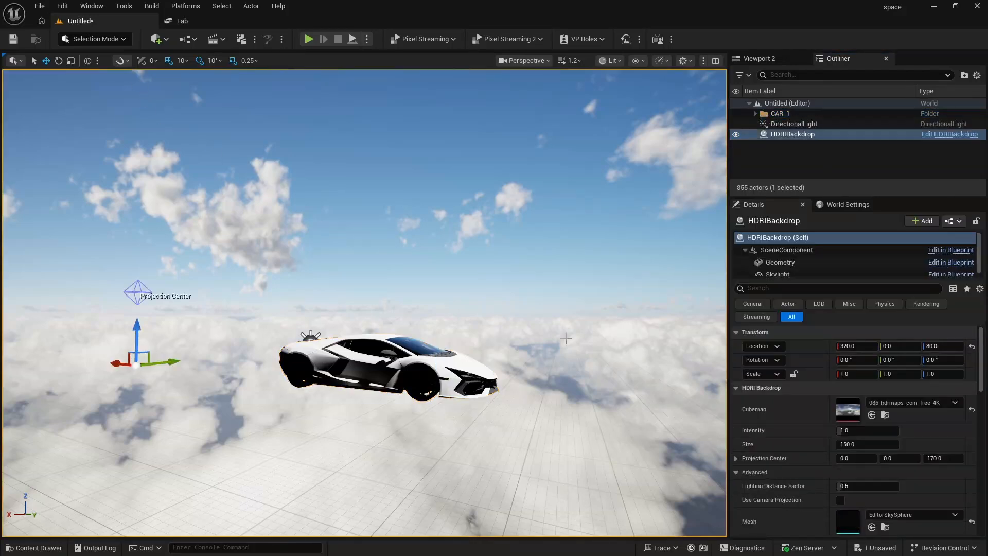
{"action": "key", "text": "d"}
{"action": "right_click_drag", "start_coordinate": [567, 338], "coordinate": [506, 376]}
{"action": "key", "text": "w"}
{"action": "key", "text": "a"}
{"action": "key", "text": "d"}
{"action": "key", "text": "d"}
{"action": "key", "text": "w"}
{"action": "key", "text": "a"}
{"action": "key", "text": "a"}
{"action": "key", "text": "w"}
{"action": "key", "text": "d"}
{"action": "key", "text": "s"}
{"action": "key", "text": "a"}
{"action": "key", "text": "w"}
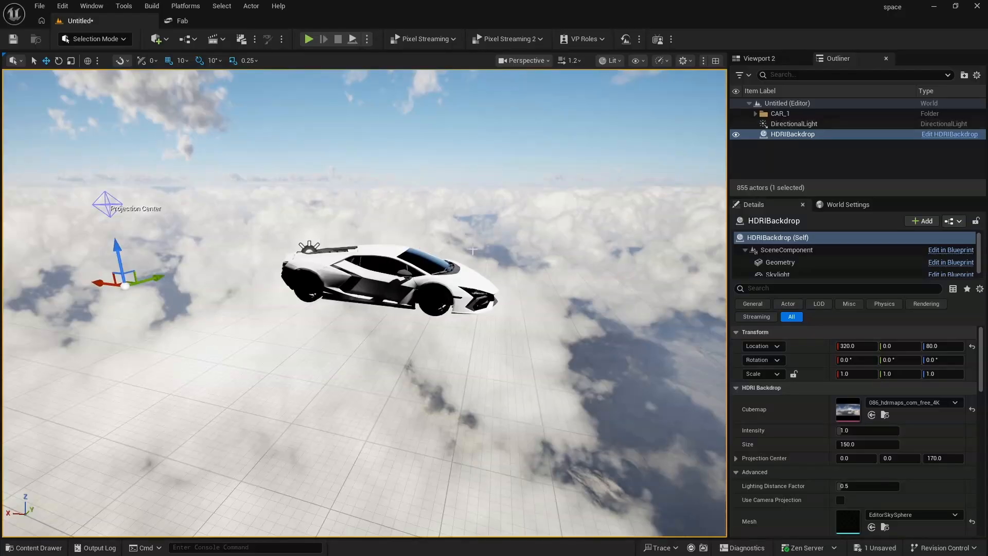
Step: Select all descendants of the CAR_1 folder and rotate the car to 30° on Y and -20° on Z
{"action": "left_click", "coordinate": [800, 111]}
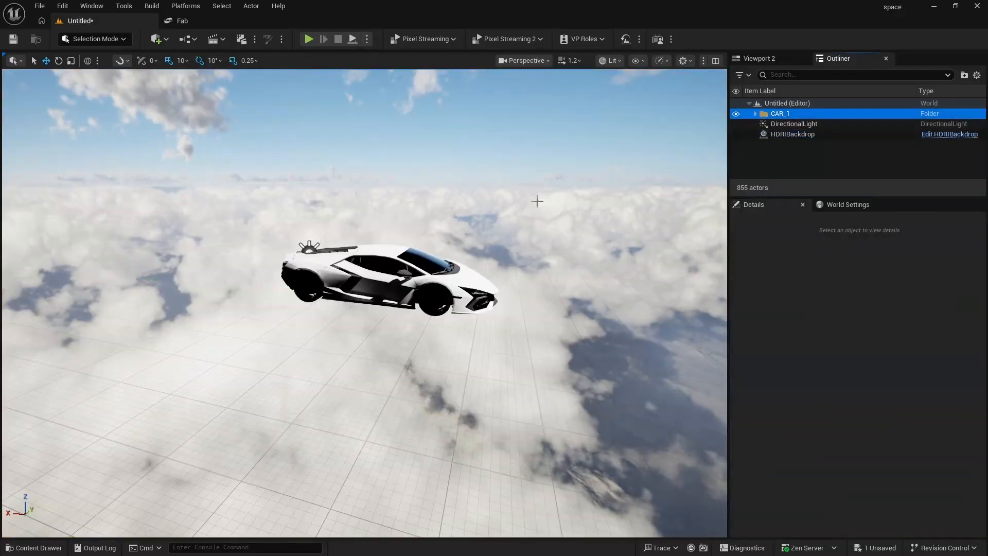
{"action": "right_click", "coordinate": [797, 113]}
{"action": "mouse_move", "coordinate": [841, 155]}
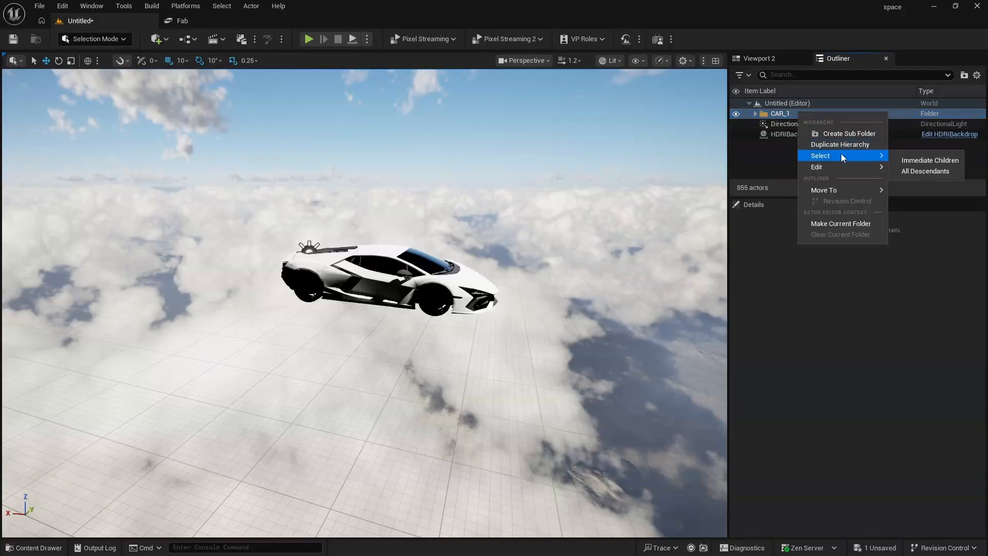
{"action": "left_click", "coordinate": [925, 171]}
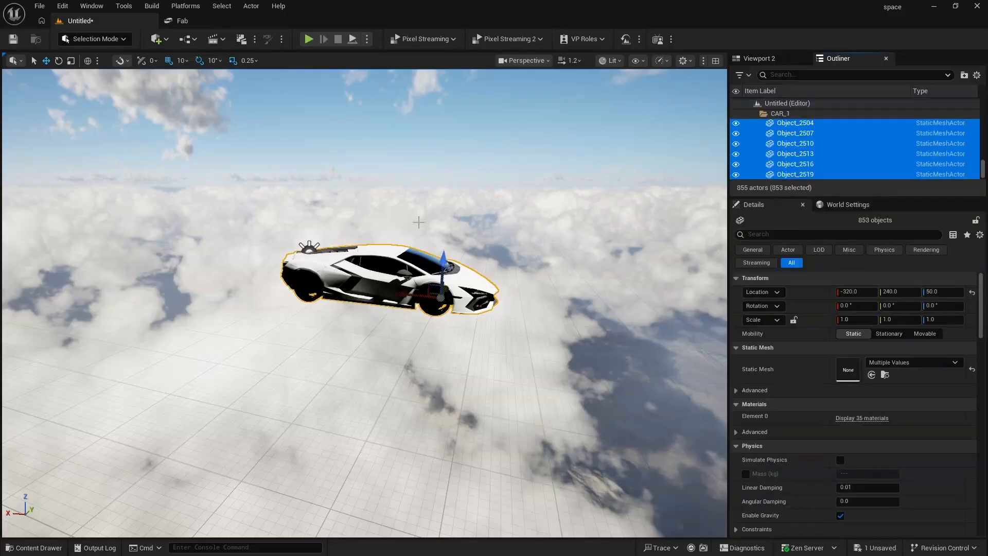
{"action": "left_click", "coordinate": [58, 60]}
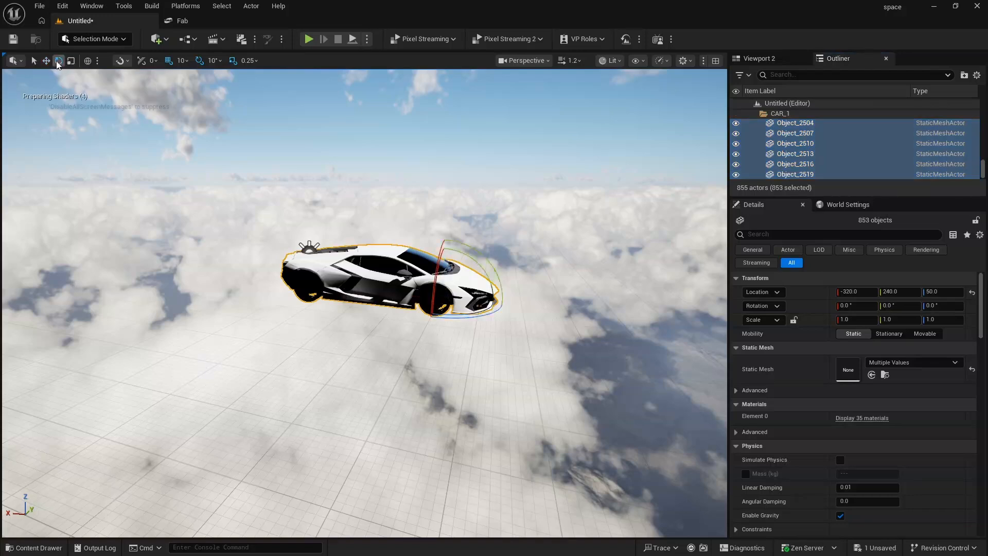
{"action": "left_click_drag", "start_coordinate": [483, 267], "coordinate": [427, 318]}
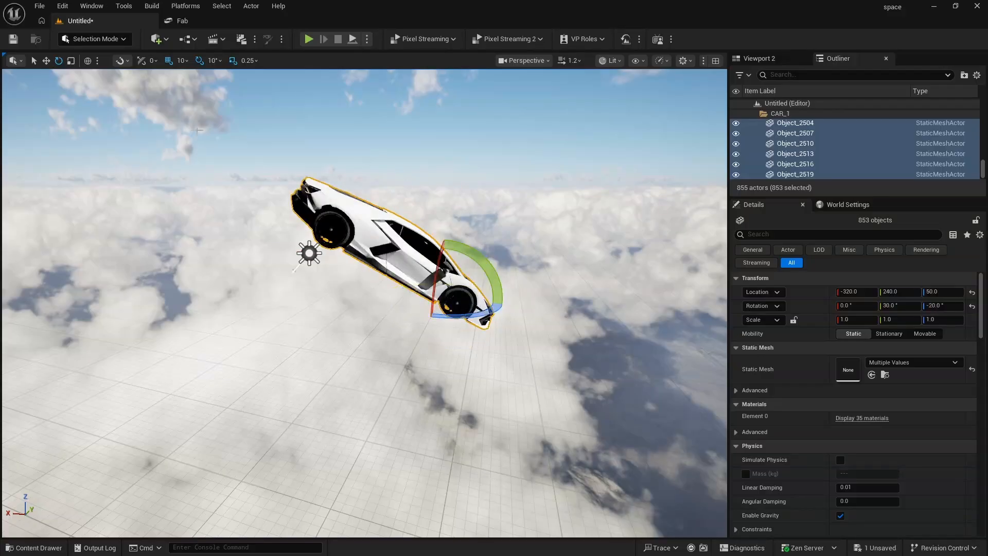
Step: Raise the tilted car to a Z location of 270, then deselect its parts and collapse the CAR_1 folder
{"action": "left_click", "coordinate": [46, 61]}
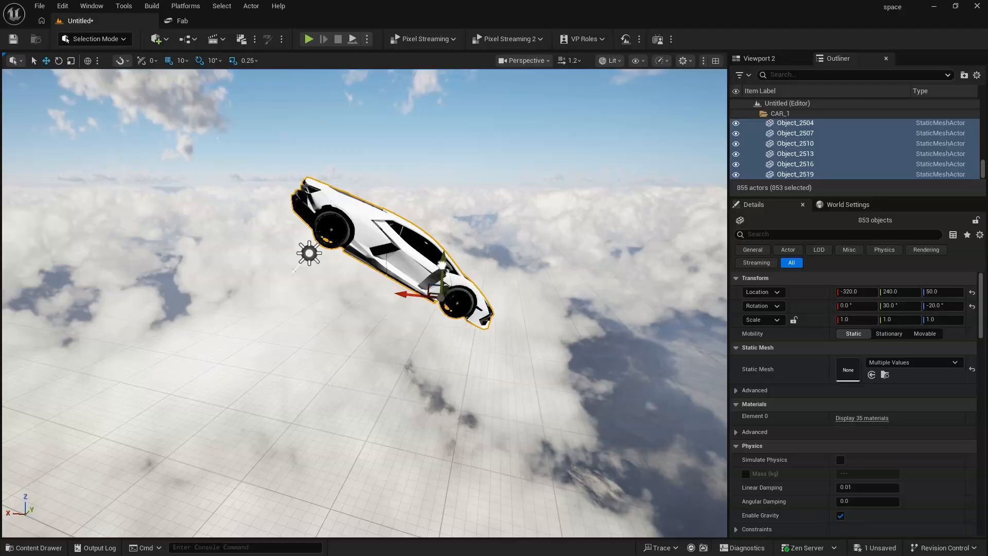
{"action": "left_click_drag", "start_coordinate": [442, 265], "coordinate": [443, 161]}
{"action": "right_click_drag", "start_coordinate": [444, 170], "coordinate": [398, 183]}
{"action": "key", "text": "w"}
{"action": "scroll", "coordinate": [424, 213], "scroll_direction": "down", "scroll_amount": 3}
{"action": "key", "text": "d"}
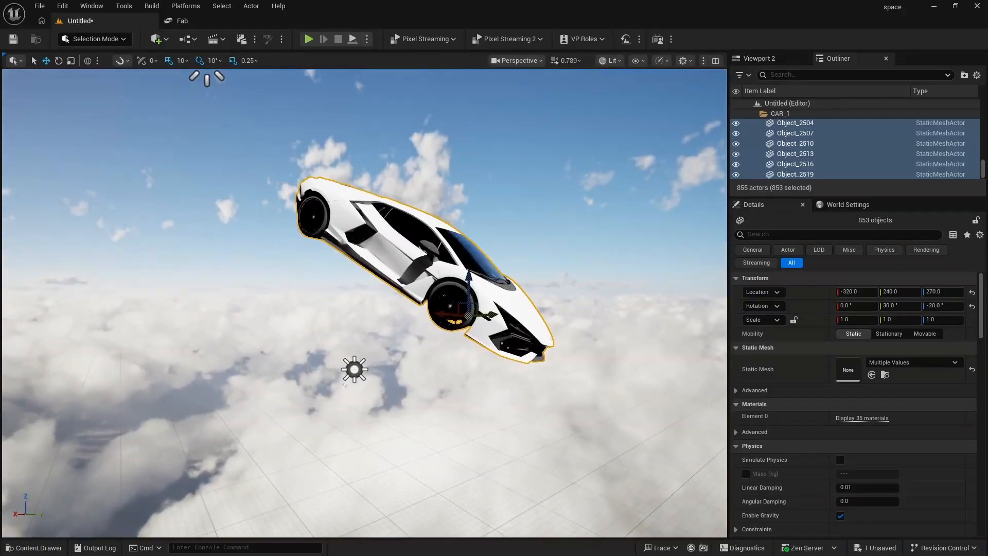
{"action": "scroll", "coordinate": [399, 183], "scroll_direction": "down", "scroll_amount": 1}
{"action": "left_click", "coordinate": [774, 114]}
{"action": "left_click", "coordinate": [755, 113]}
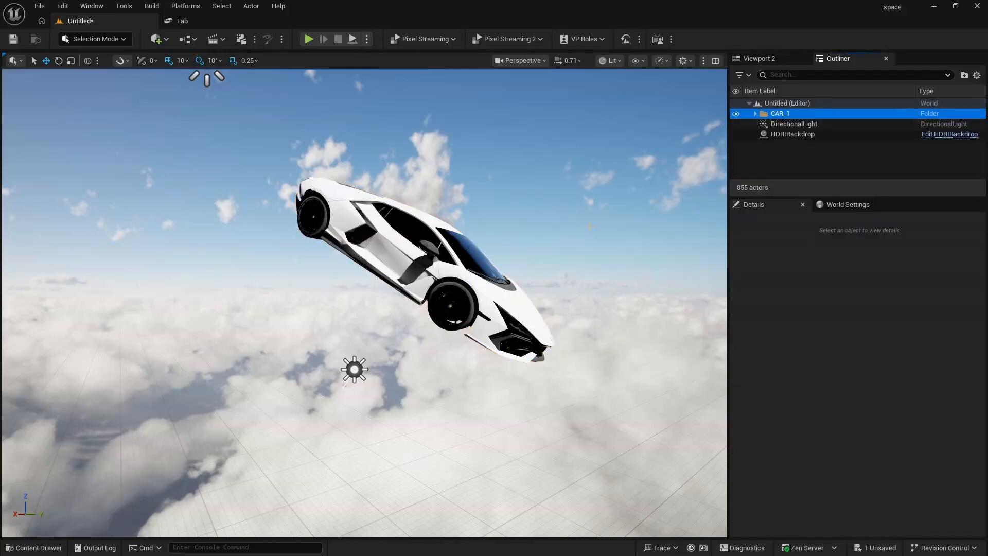
Step: Add a Cine Camera Actor to the scene with the car in view
{"action": "right_click_drag", "start_coordinate": [552, 251], "coordinate": [546, 251]}
{"action": "key", "text": "s"}
{"action": "key", "text": "e"}
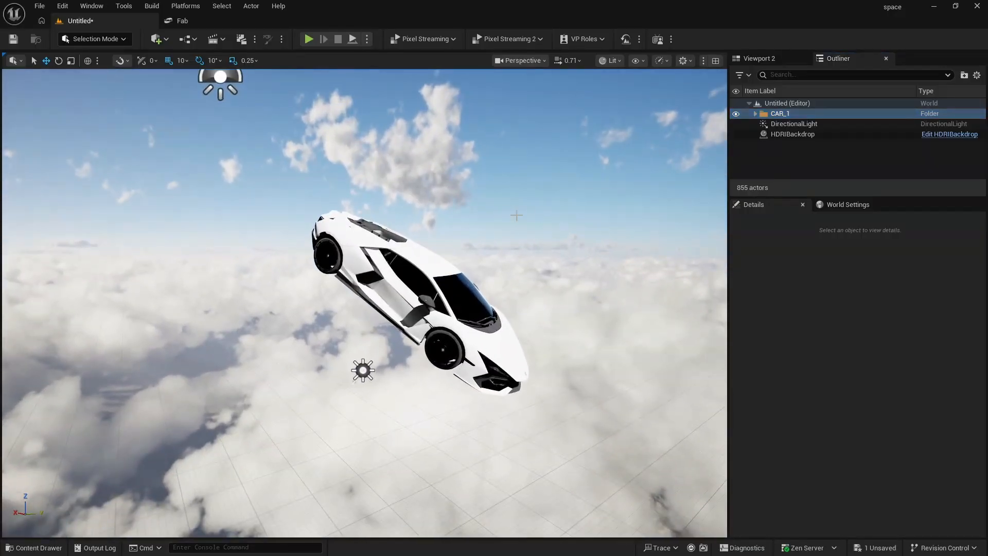
{"action": "left_click", "coordinate": [157, 39]}
{"action": "mouse_move", "coordinate": [203, 162]}
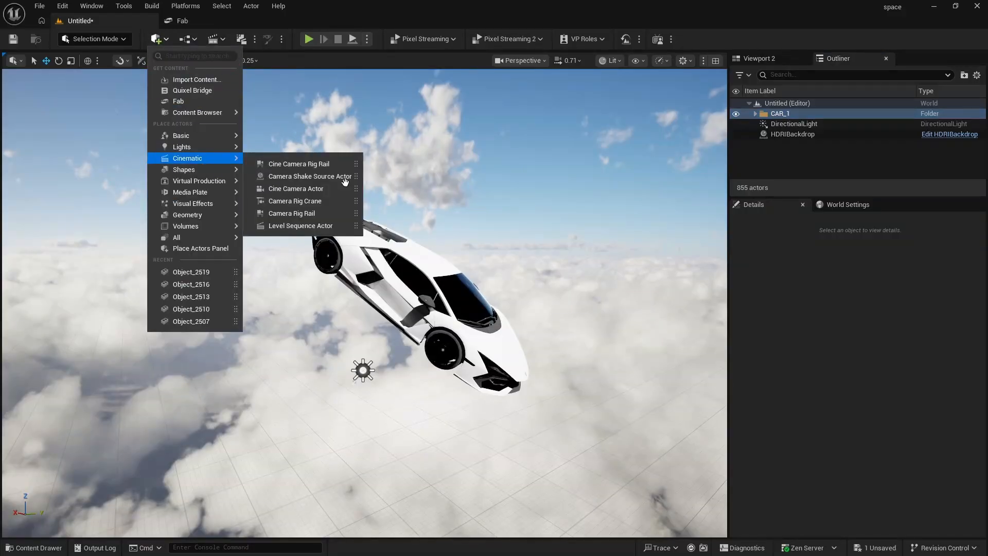
{"action": "left_click", "coordinate": [320, 191]}
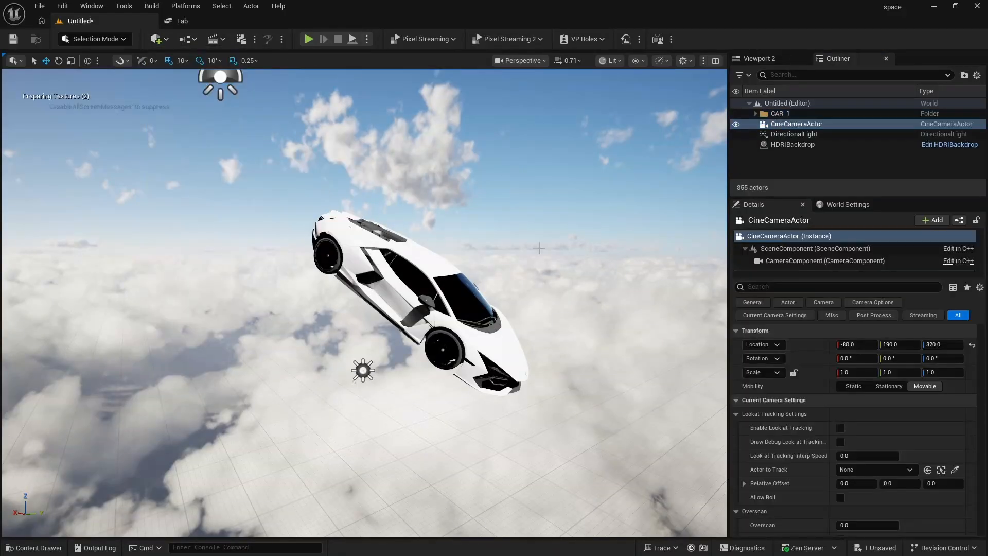
Step: Move the Cine Camera Actor along X to -610 so that it stands beyond the car's front
{"action": "key", "text": "f"}
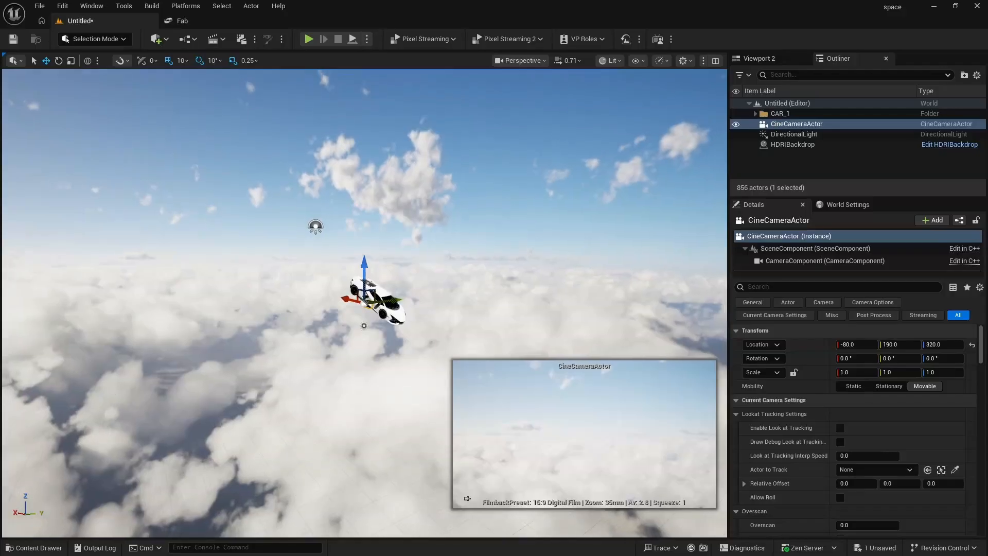
{"action": "key", "text": "w"}
{"action": "mouse_move", "coordinate": [365, 302]}
{"action": "right_mouse_down"}
{"action": "mouse_move", "coordinate": [358, 321]}
{"action": "mouse_move", "coordinate": [376, 311]}
{"action": "right_mouse_up"}
{"action": "key", "text": "w"}
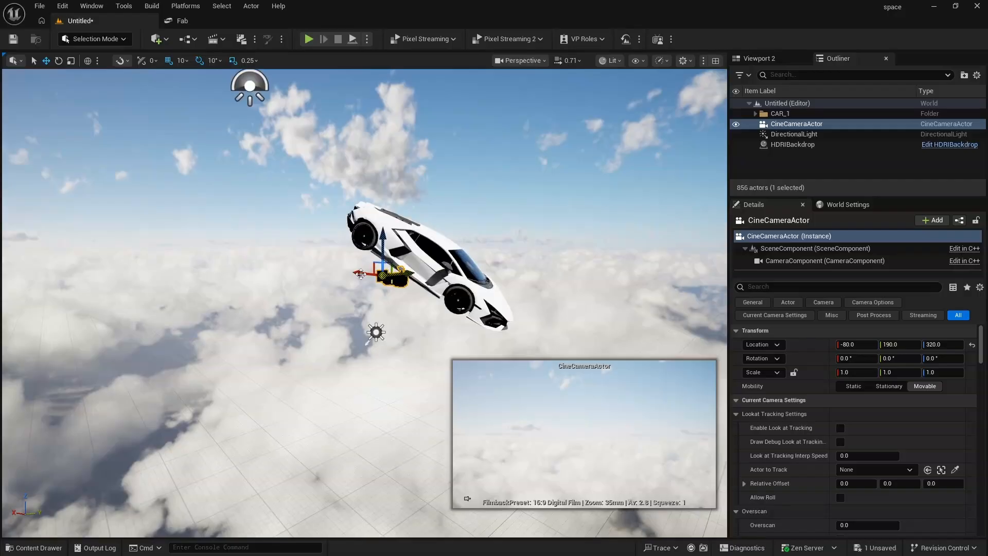
{"action": "left_click_drag", "start_coordinate": [361, 272], "coordinate": [551, 295]}
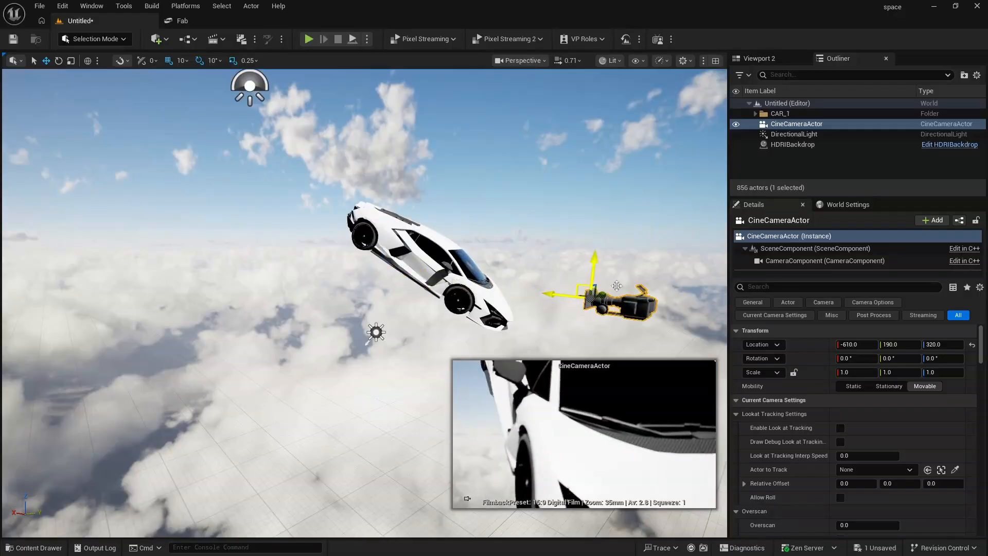
{"action": "right_click_drag", "start_coordinate": [551, 295], "coordinate": [506, 306]}
{"action": "key", "text": "d"}
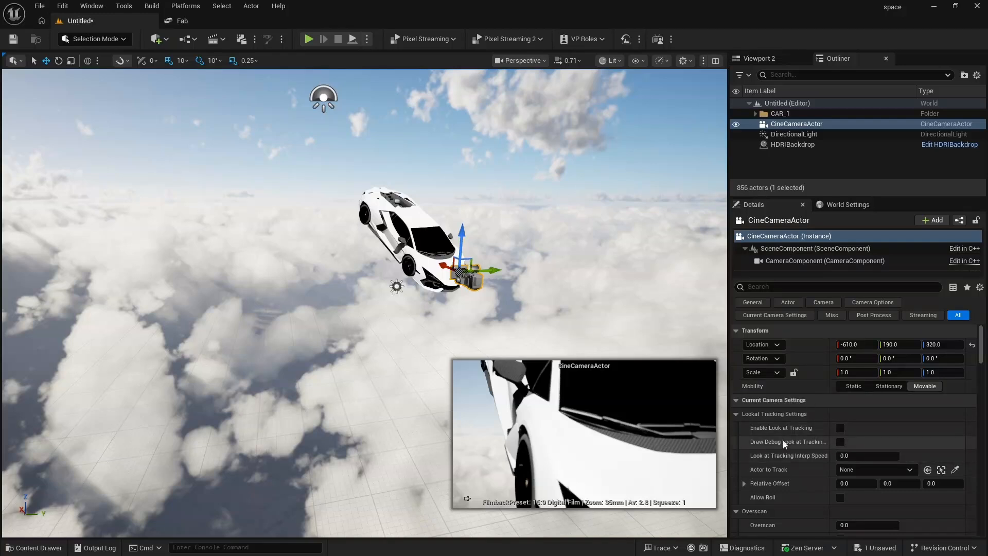
Step: Set the cine camera's filmback to the Super 35mm preset, trying Super 16mm first
{"action": "scroll", "coordinate": [807, 468], "scroll_direction": "down", "scroll_amount": 3}
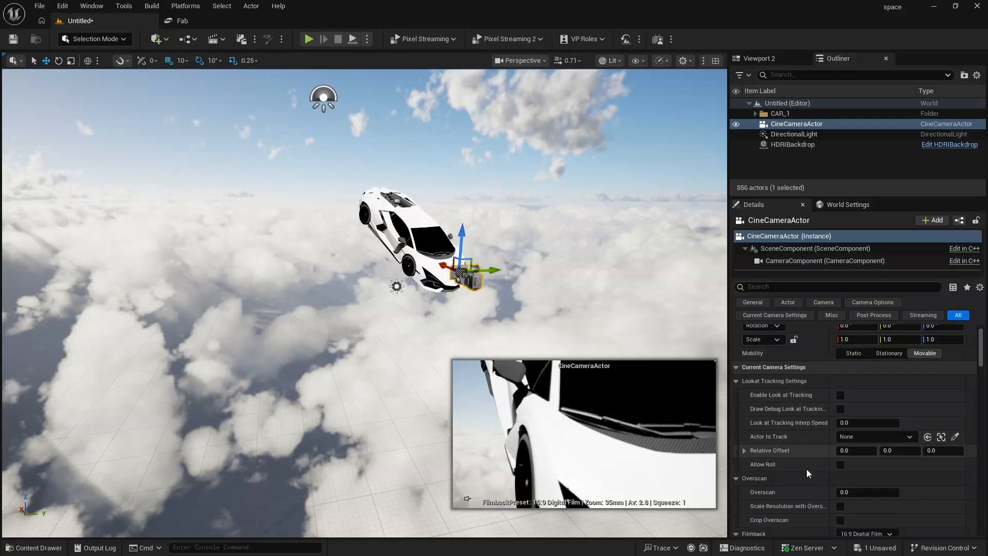
{"action": "scroll", "coordinate": [807, 469], "scroll_direction": "down", "scroll_amount": 1}
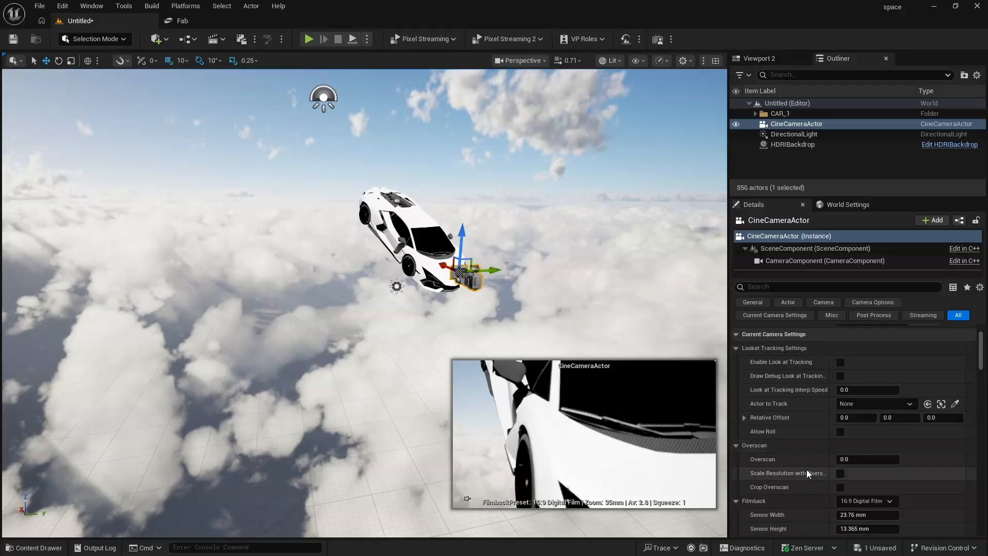
{"action": "scroll", "coordinate": [803, 435], "scroll_direction": "down", "scroll_amount": 3}
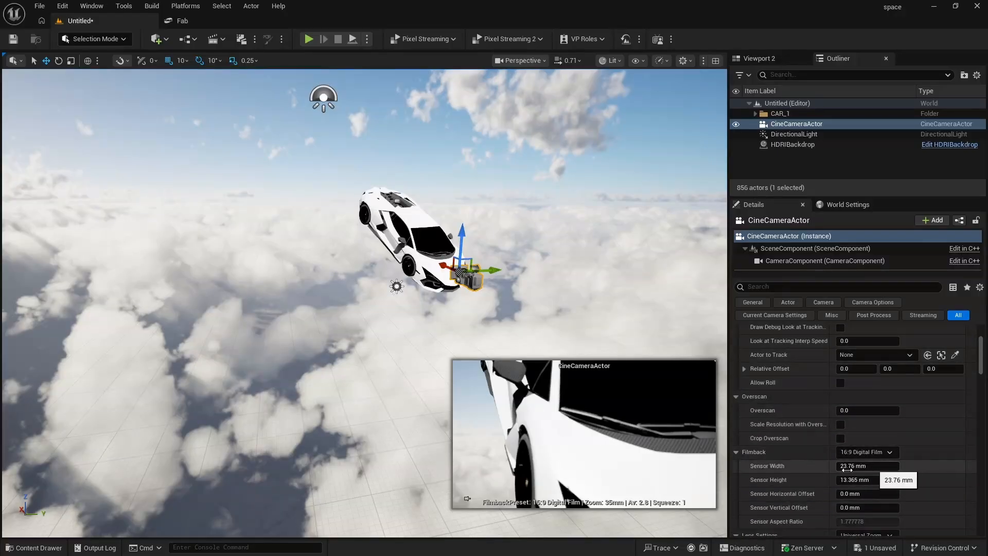
{"action": "scroll", "coordinate": [875, 450], "scroll_direction": "down", "scroll_amount": 1}
{"action": "left_click", "coordinate": [882, 436]}
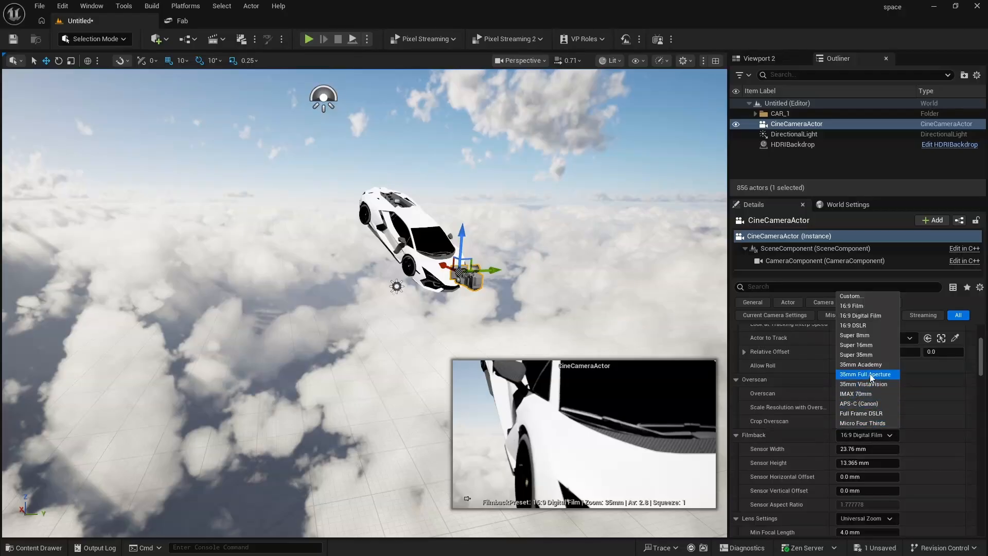
{"action": "left_click", "coordinate": [856, 345]}
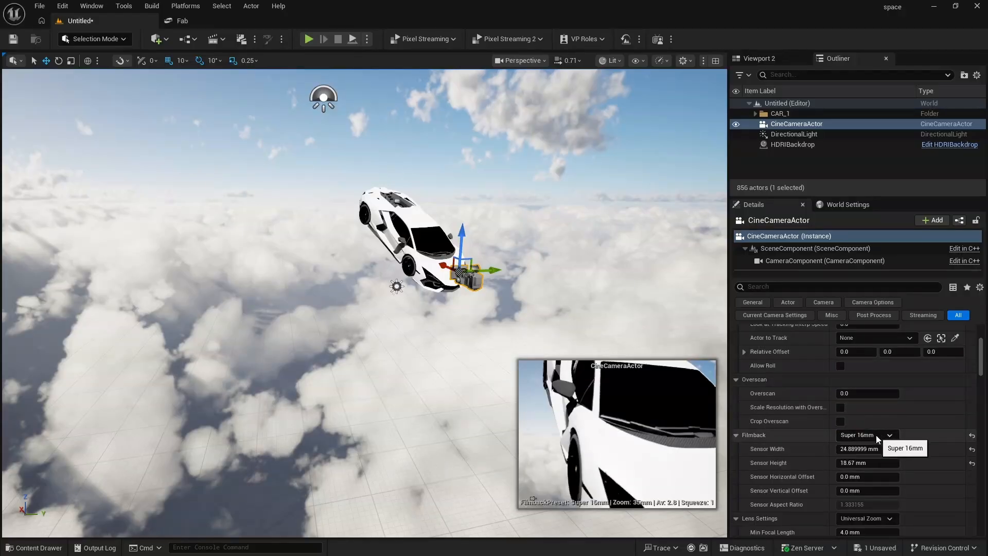
{"action": "left_click", "coordinate": [875, 434]}
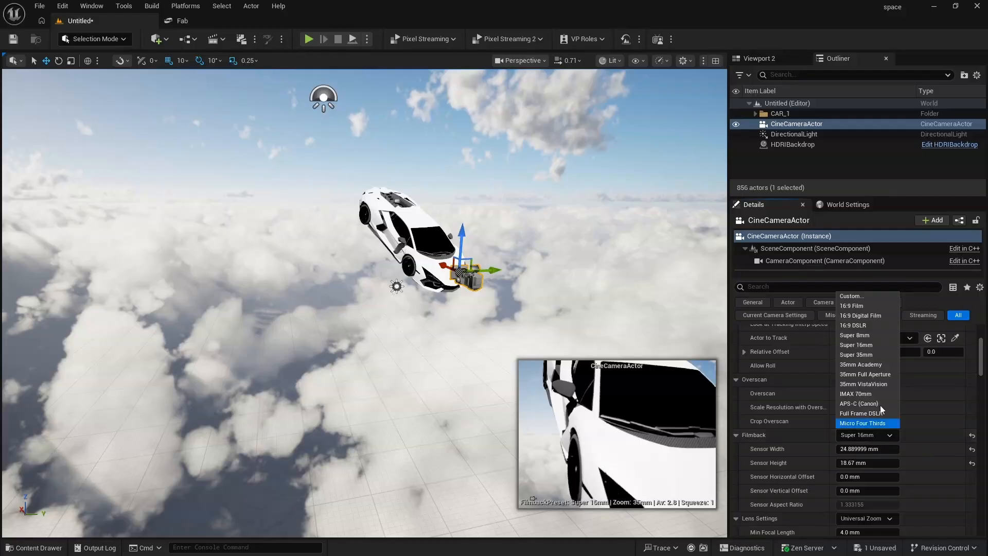
{"action": "left_click", "coordinate": [865, 353]}
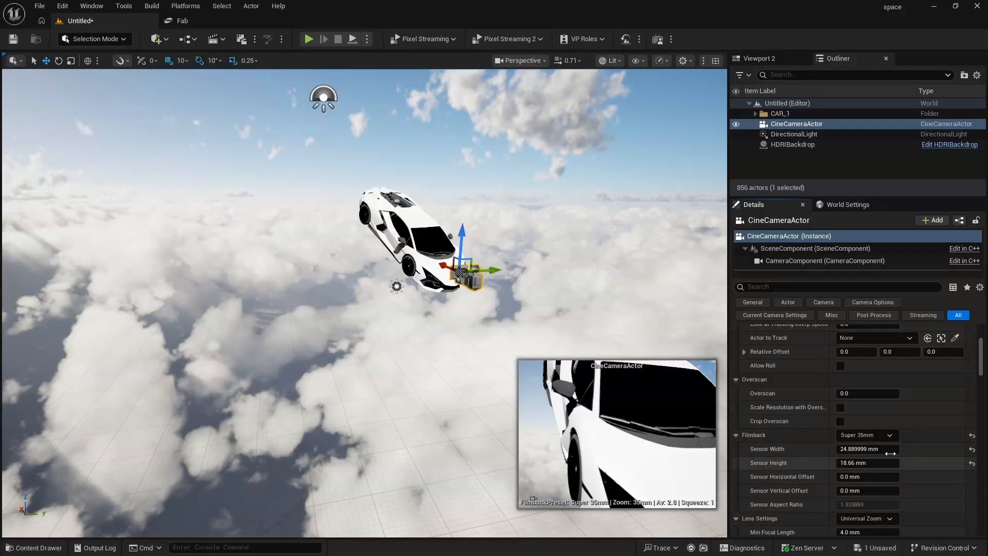
Step: Sample the car as the camera's manual focus distance and move the camera back along X until its preview shows the whole car
{"action": "scroll", "coordinate": [809, 482], "scroll_direction": "down", "scroll_amount": 4}
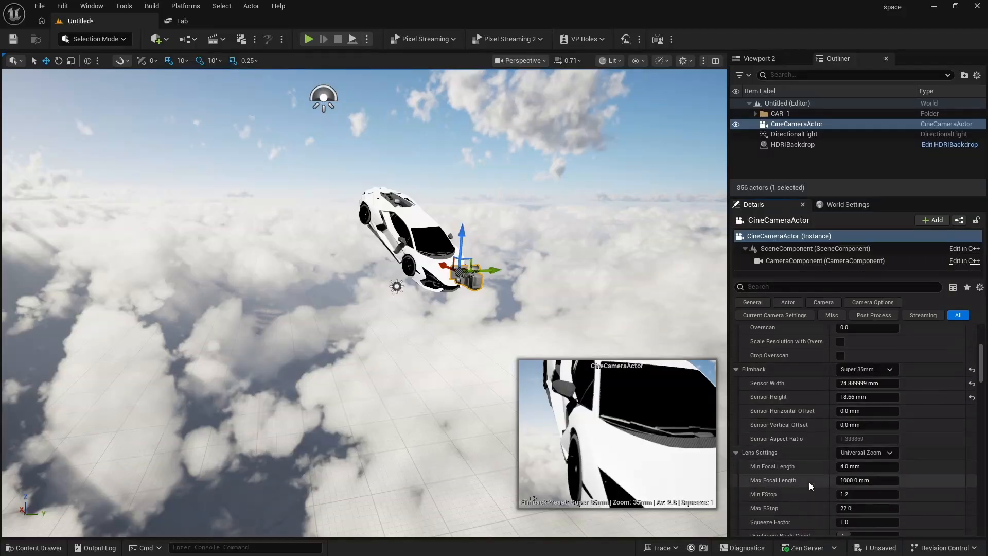
{"action": "scroll", "coordinate": [801, 462], "scroll_direction": "down", "scroll_amount": 1}
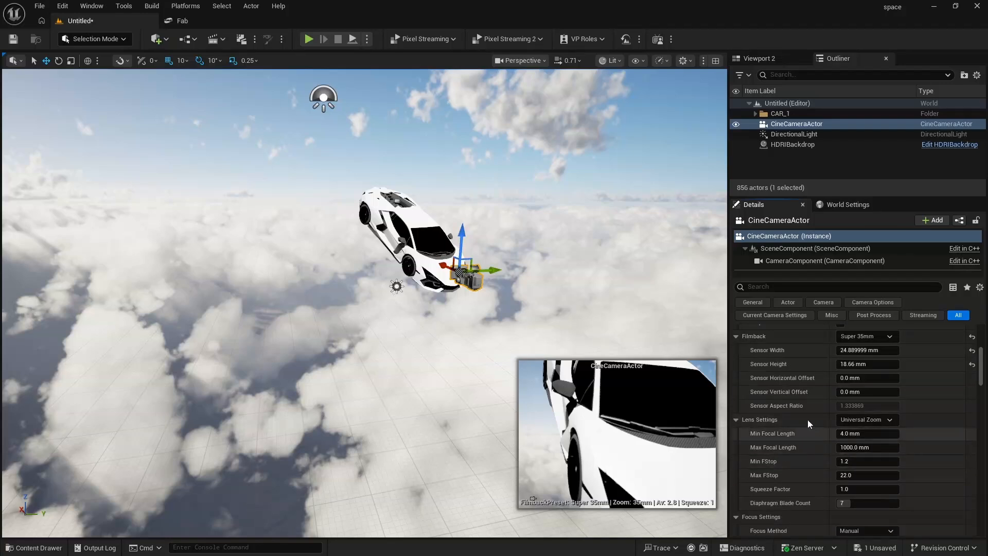
{"action": "scroll", "coordinate": [798, 446], "scroll_direction": "down", "scroll_amount": 4}
{"action": "scroll", "coordinate": [796, 446], "scroll_direction": "down", "scroll_amount": 1}
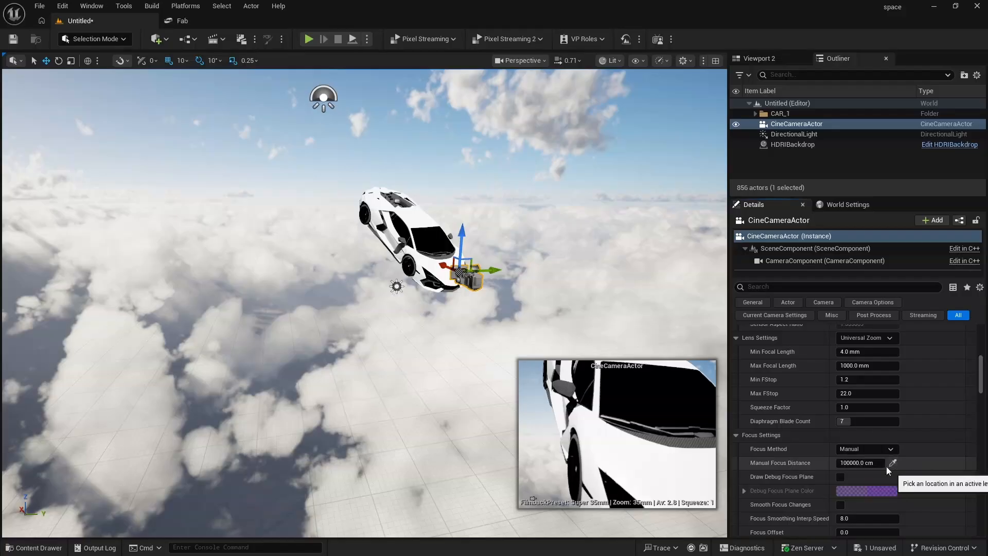
{"action": "left_click", "coordinate": [422, 253]}
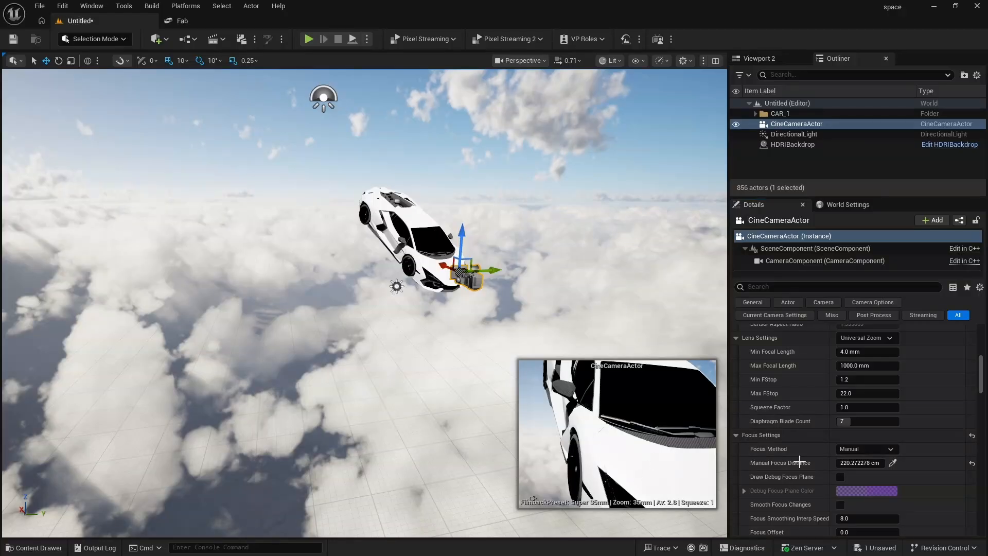
{"action": "scroll", "coordinate": [506, 305], "scroll_direction": "down", "scroll_amount": 5}
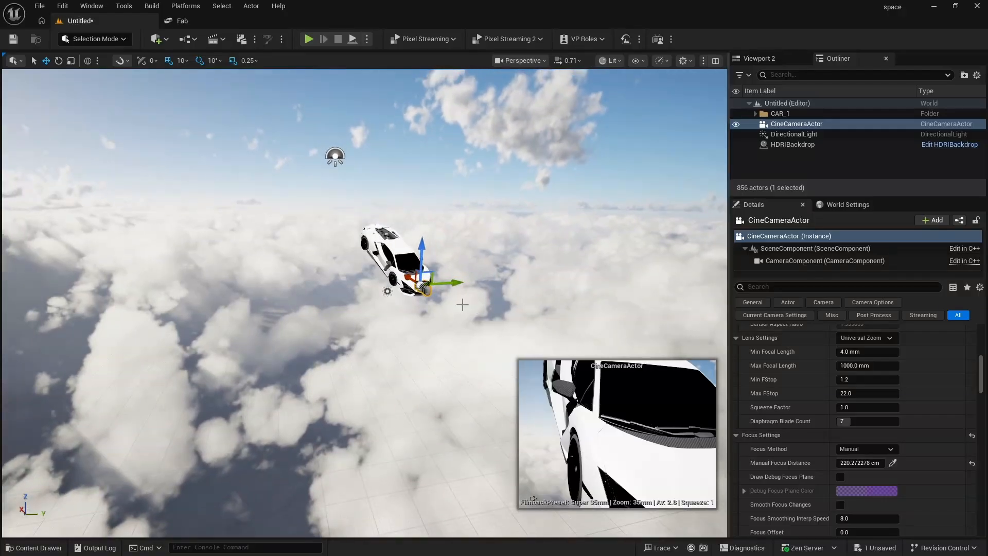
{"action": "left_click_drag", "start_coordinate": [410, 280], "coordinate": [439, 313]}
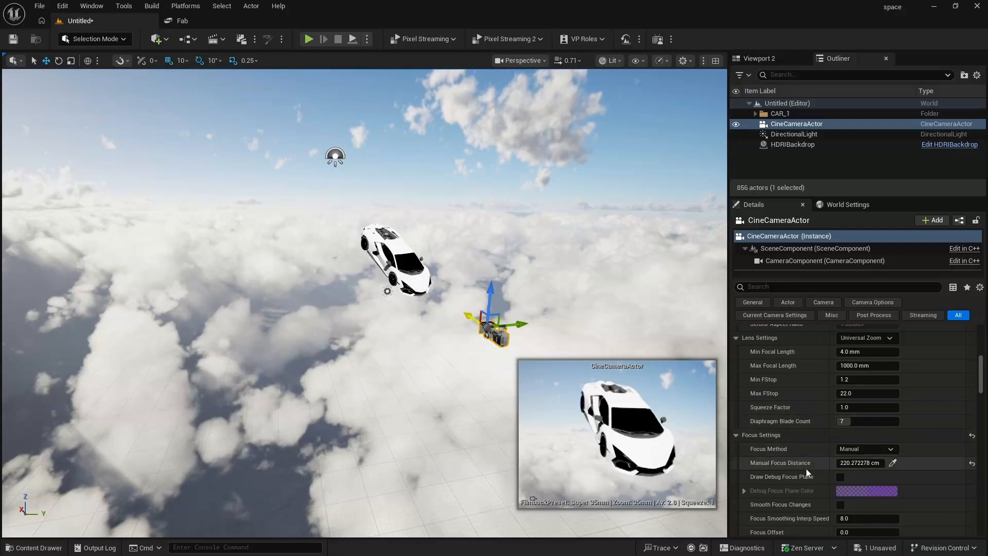
Step: Try the 2.39 crop preset, then switch the camera's crop to Custom with a cropped aspect ratio of 0.580779
{"action": "scroll", "coordinate": [806, 468], "scroll_direction": "down", "scroll_amount": 3}
{"action": "scroll", "coordinate": [810, 476], "scroll_direction": "down", "scroll_amount": 1}
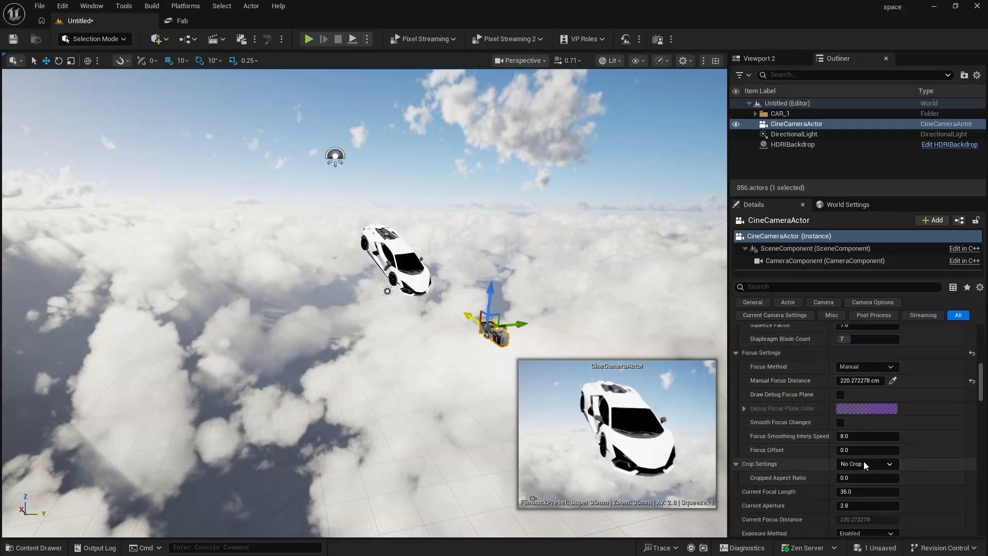
{"action": "left_click", "coordinate": [863, 462]}
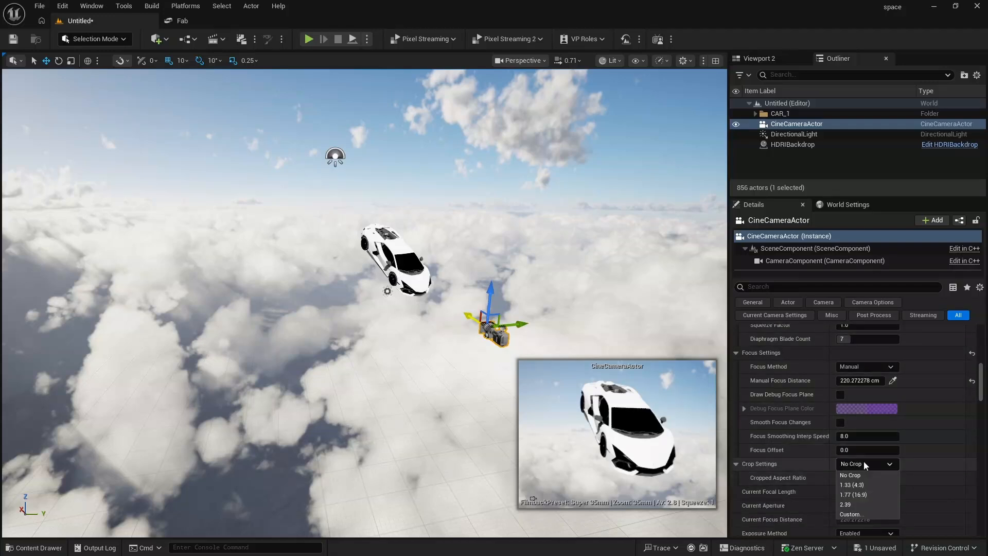
{"action": "left_click", "coordinate": [857, 506]}
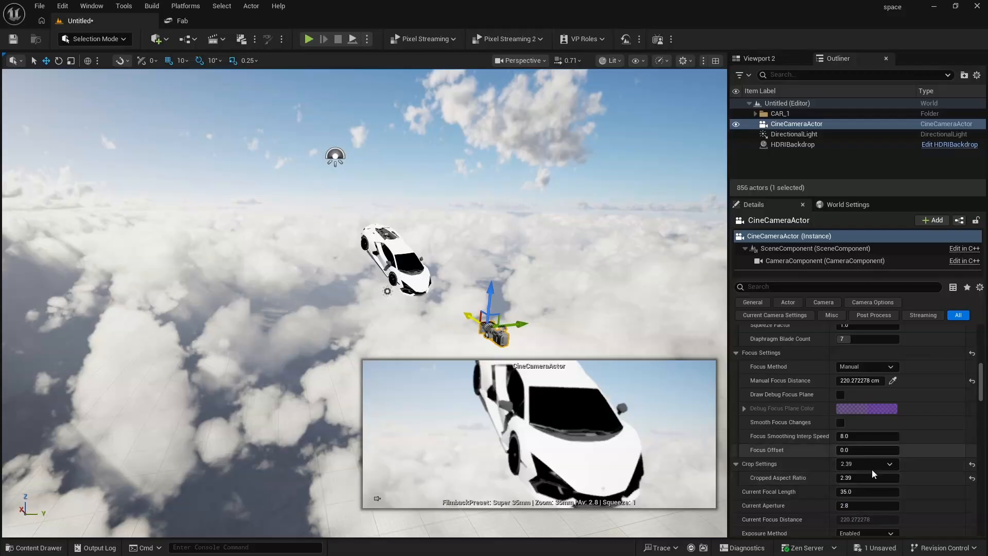
{"action": "left_click", "coordinate": [877, 464]}
{"action": "left_click", "coordinate": [859, 513]}
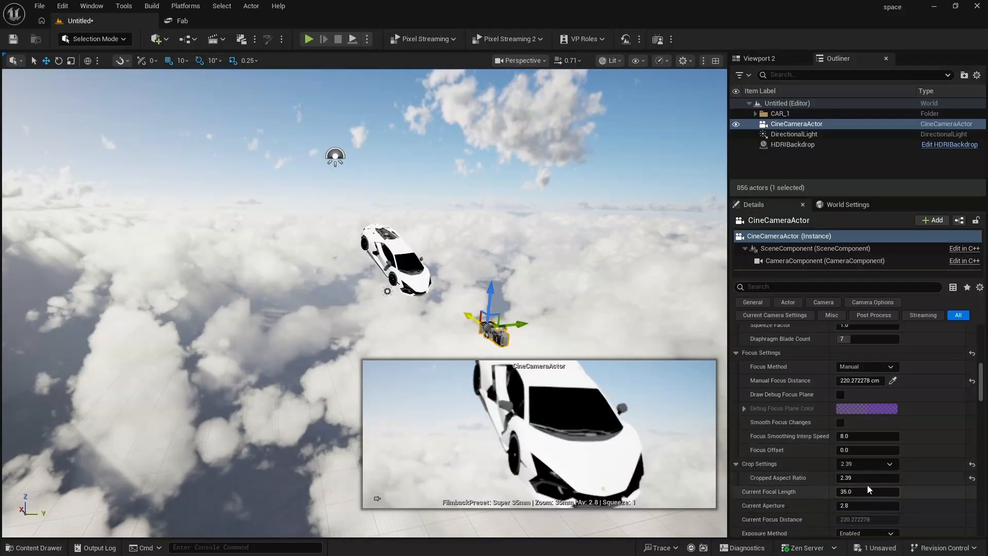
{"action": "left_click", "coordinate": [878, 464]}
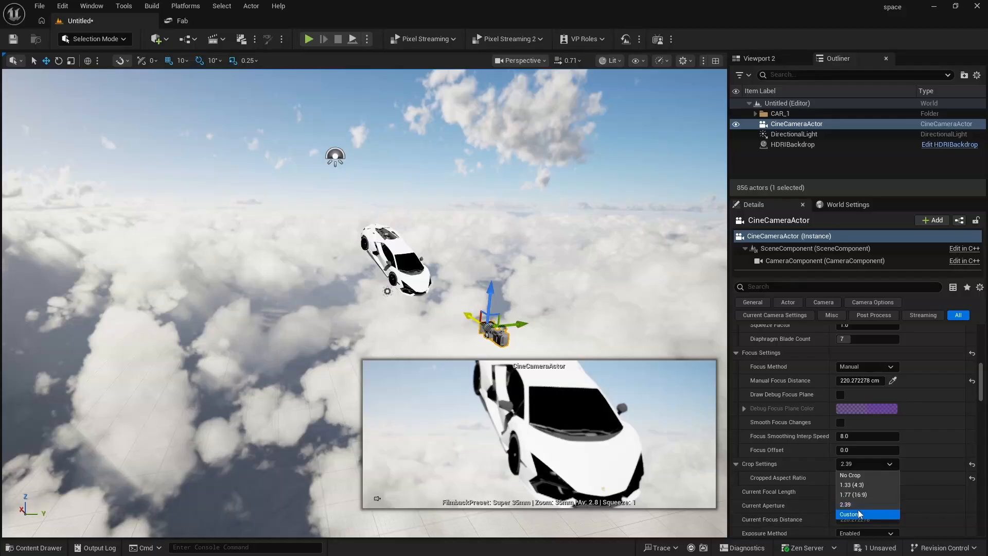
{"action": "left_click", "coordinate": [855, 486]}
{"action": "mouse_move", "coordinate": [854, 486]}
{"action": "left_mouse_down"}
{"action": "mouse_move", "coordinate": [884, 486]}
{"action": "mouse_move", "coordinate": [787, 478]}
{"action": "mouse_move", "coordinate": [847, 477]}
{"action": "left_mouse_up"}
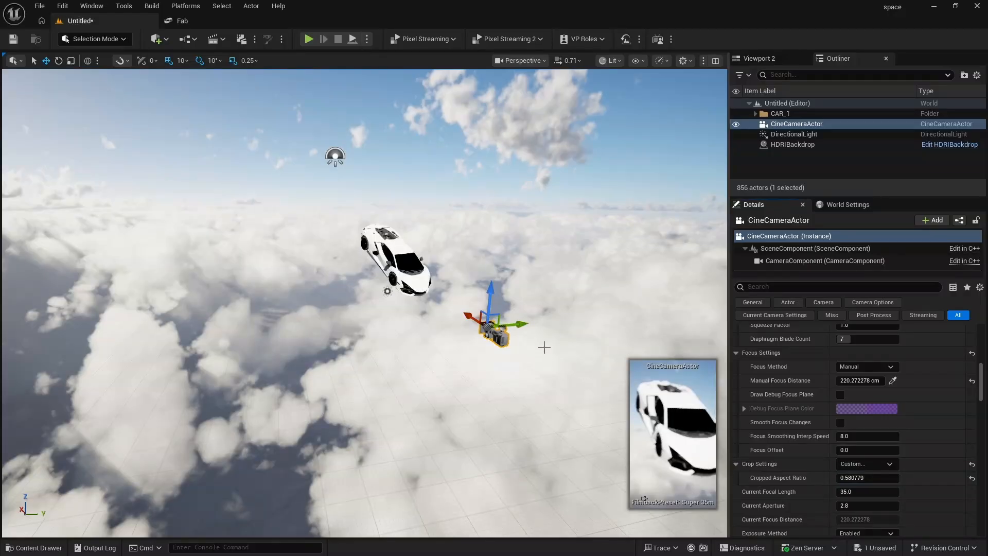
Step: Move the cine camera along Y past the car and switch the viewport to look through it
{"action": "left_click_drag", "start_coordinate": [516, 323], "coordinate": [367, 331]}
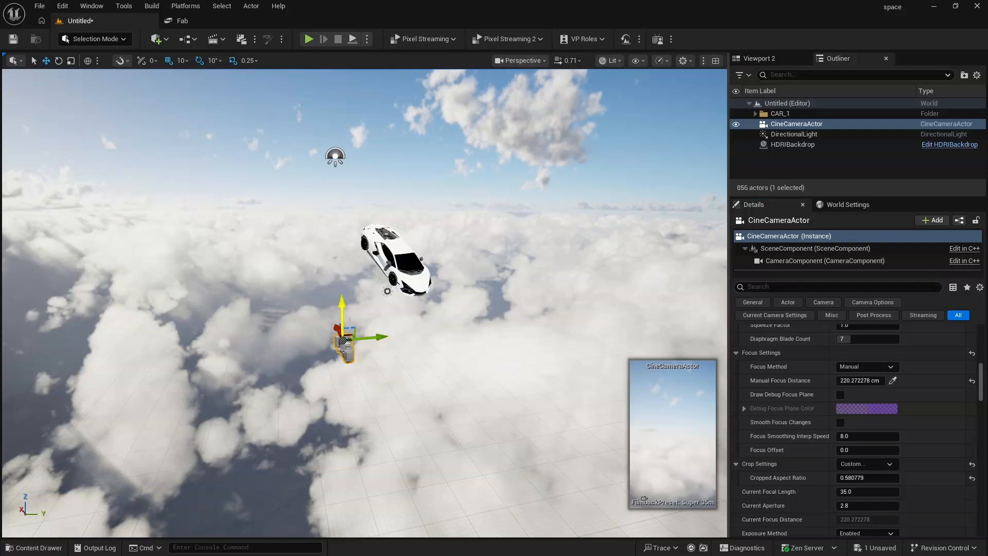
{"action": "left_click", "coordinate": [58, 61]}
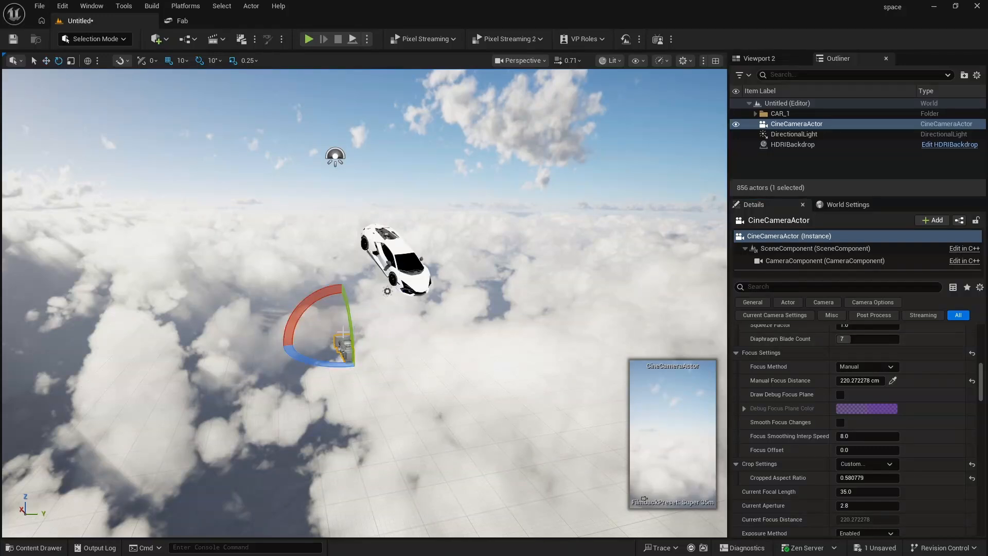
{"action": "left_click", "coordinate": [518, 61]}
{"action": "left_click", "coordinate": [558, 124]}
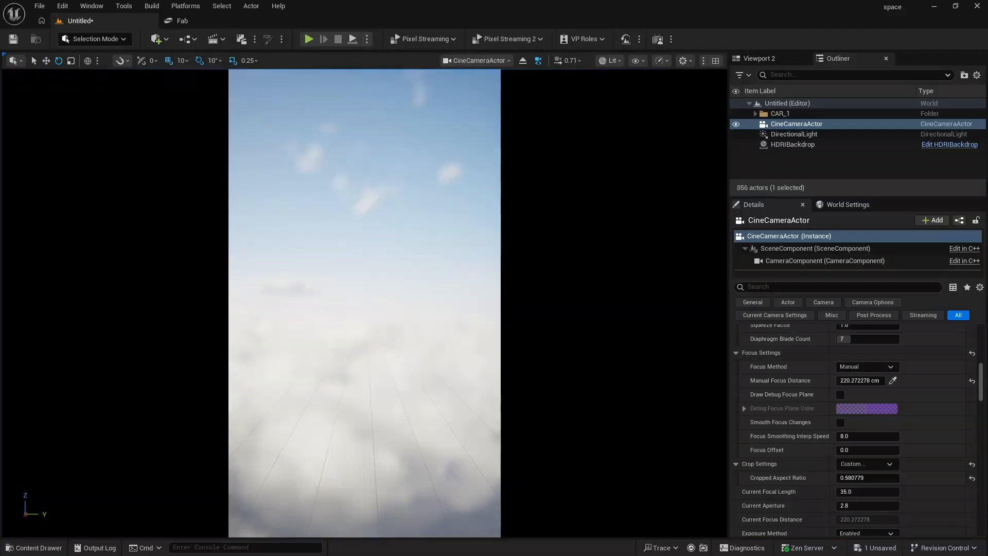
Step: Fly the cine camera until the tilted car fills the width of the vertical frame
{"action": "mouse_move", "coordinate": [452, 338]}
{"action": "right_mouse_down"}
{"action": "mouse_move", "coordinate": [407, 344]}
{"action": "mouse_move", "coordinate": [378, 304]}
{"action": "mouse_move", "coordinate": [385, 288]}
{"action": "mouse_move", "coordinate": [435, 309]}
{"action": "mouse_move", "coordinate": [435, 360]}
{"action": "mouse_move", "coordinate": [488, 355]}
{"action": "mouse_move", "coordinate": [453, 336]}
{"action": "right_mouse_up"}
{"action": "key", "text": "s"}
{"action": "key", "text": "d"}
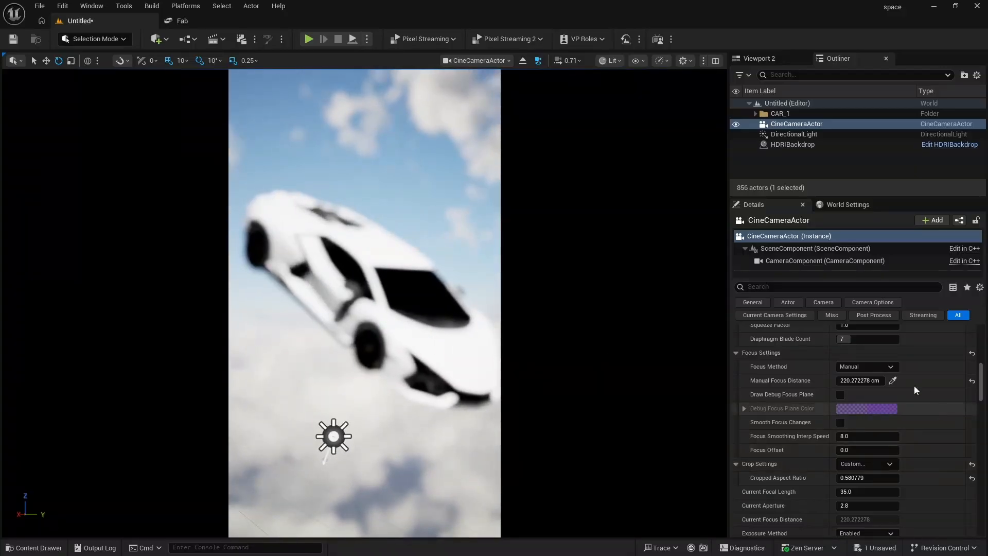
Step: Set the camera's focus method to Tracking and pick the car part Object_1870 as the actor to track
{"action": "left_click", "coordinate": [887, 365]}
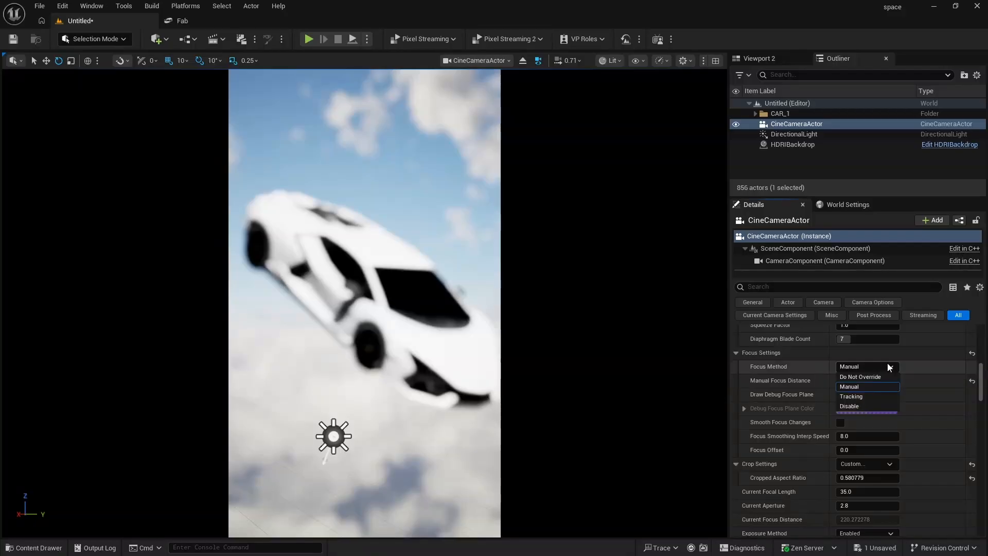
{"action": "left_click", "coordinate": [862, 396]}
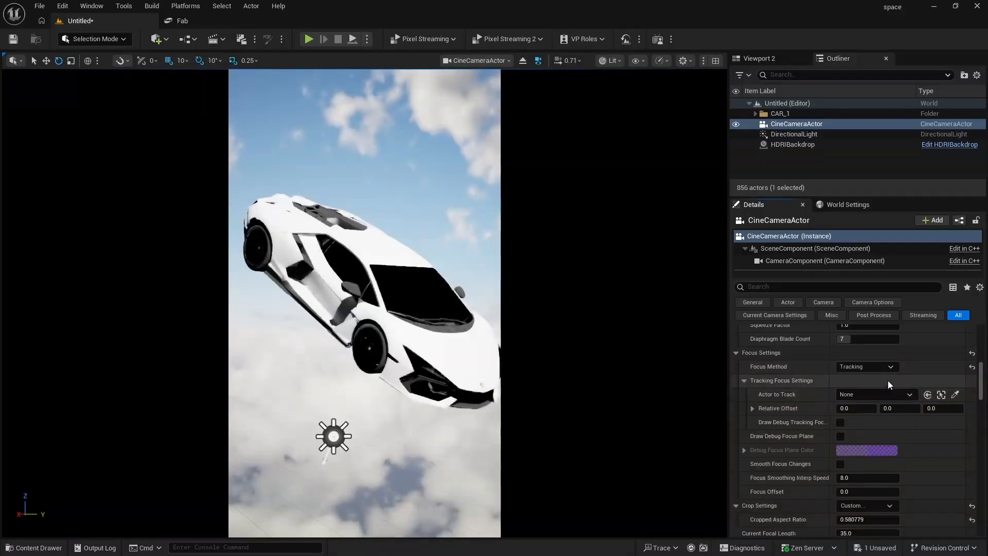
{"action": "left_click", "coordinate": [955, 394]}
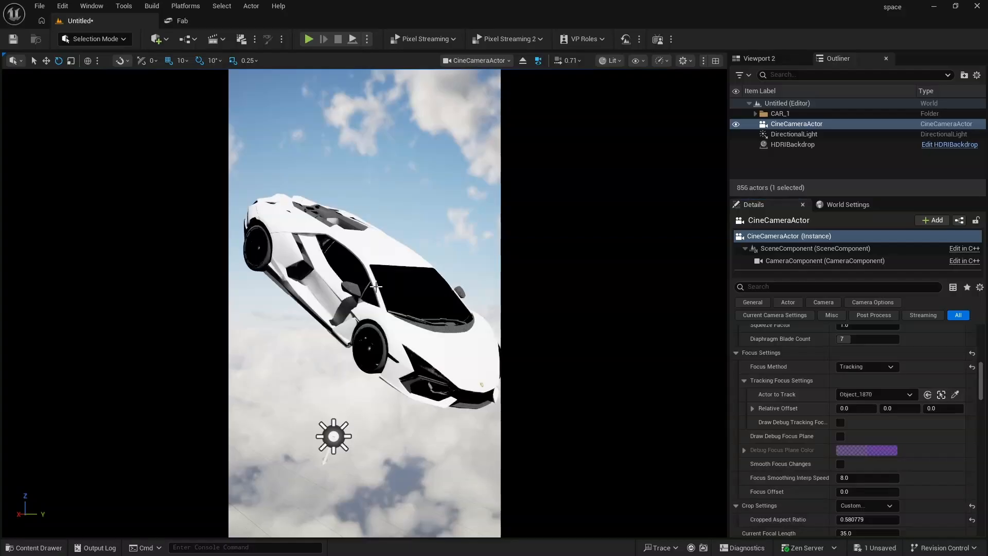
Step: Fly the cine camera around the car to frame the whole body from its side against the clouds in the vertical shot
{"action": "key", "text": "s"}
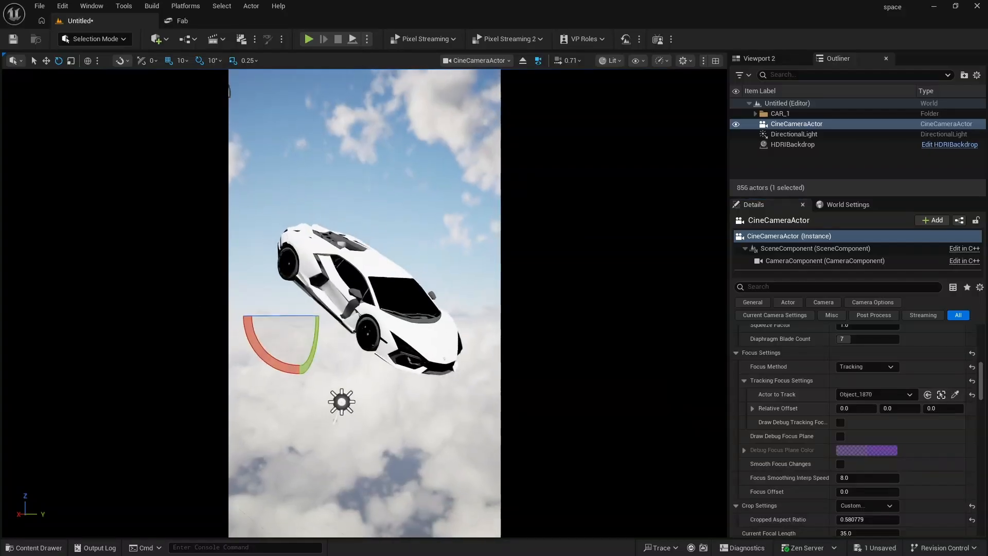
{"action": "key", "text": "w"}
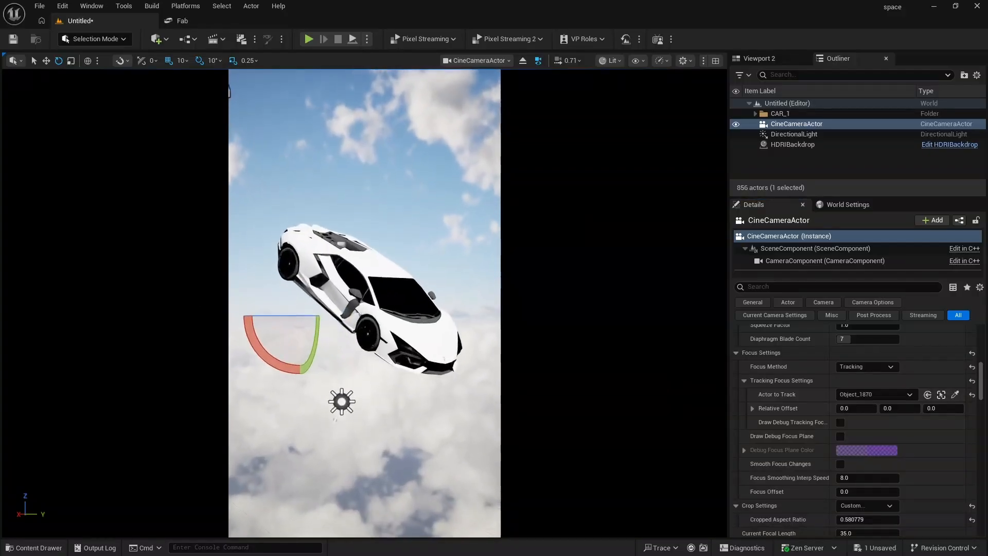
{"action": "key", "text": "d"}
{"action": "key", "text": "s"}
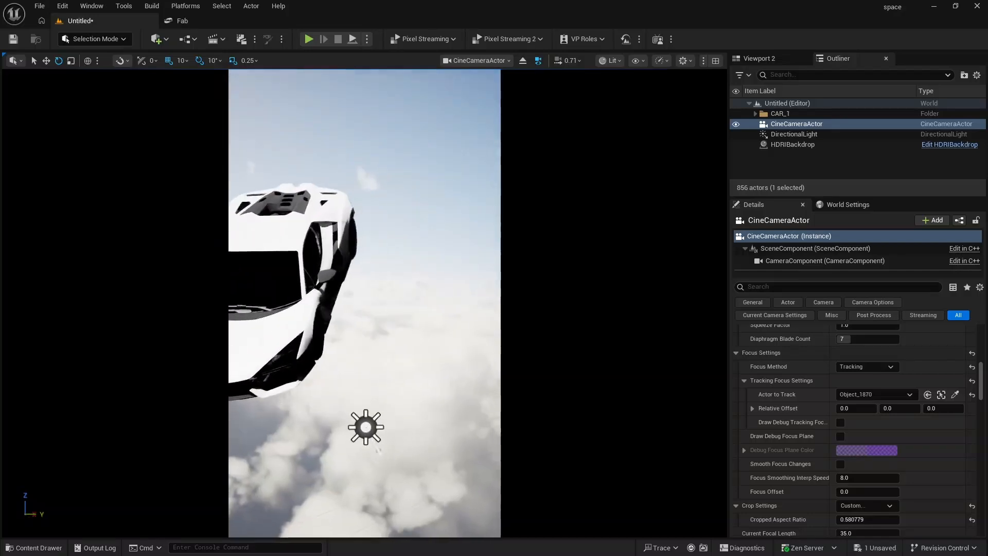
{"action": "key", "text": "a"}
{"action": "key", "text": "w"}
{"action": "key", "text": "a"}
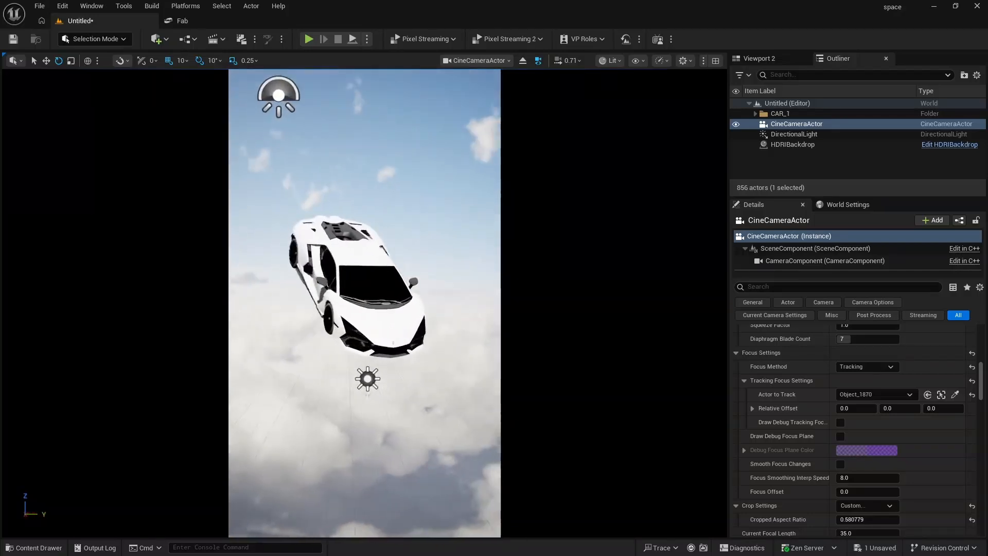
{"action": "key", "text": "a"}
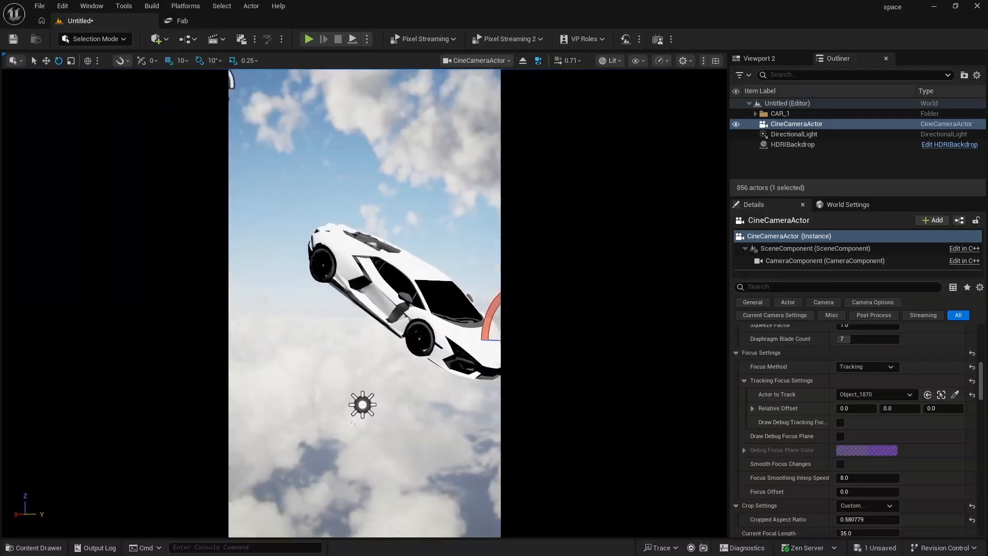
{"action": "key", "text": "s"}
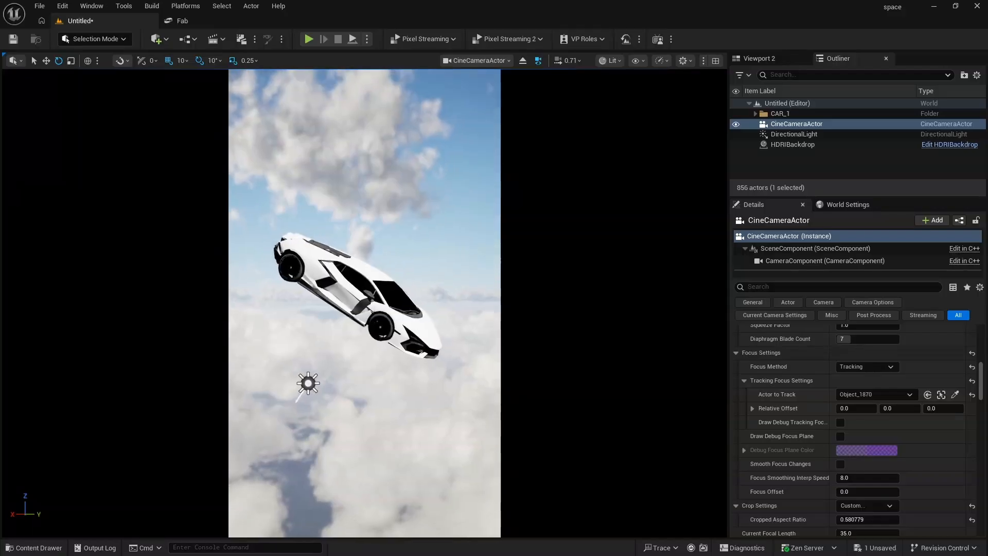
{"action": "key", "text": "s"}
{"action": "key", "text": "w"}
{"action": "key", "text": "w"}
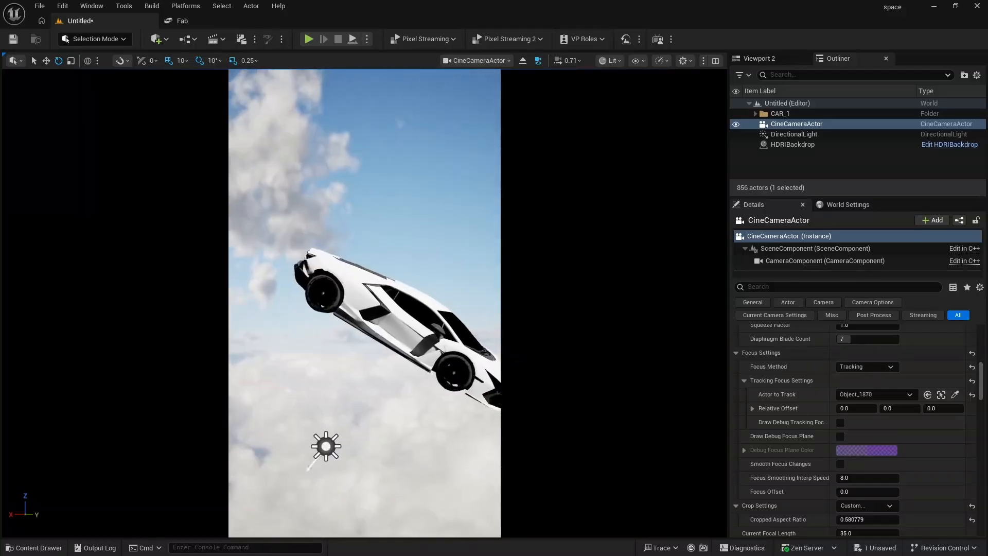
{"action": "key", "text": "s"}
{"action": "right_click_drag", "start_coordinate": [364, 304], "coordinate": [358, 316]}
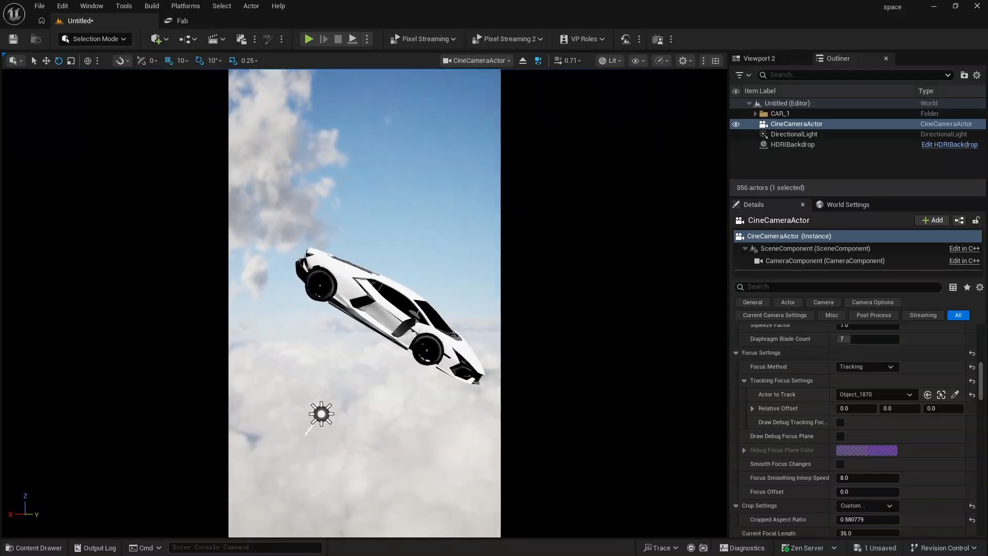
{"action": "key", "text": "d"}
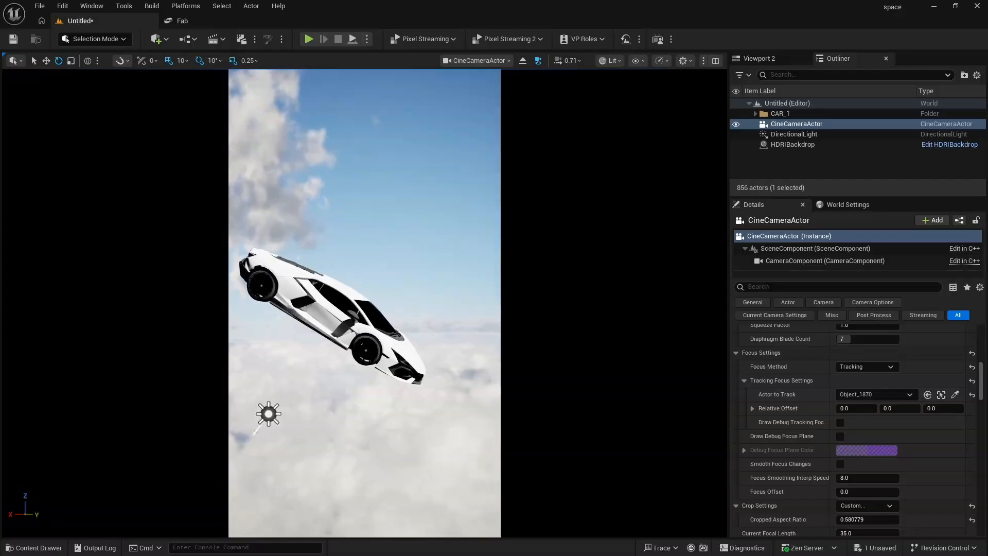
Step: Shift the cine camera sideways so the car sits nearer the frame's centre, and add a Post Process Volume to the level
{"action": "key", "text": "a"}
{"action": "left_click", "coordinate": [797, 166]}
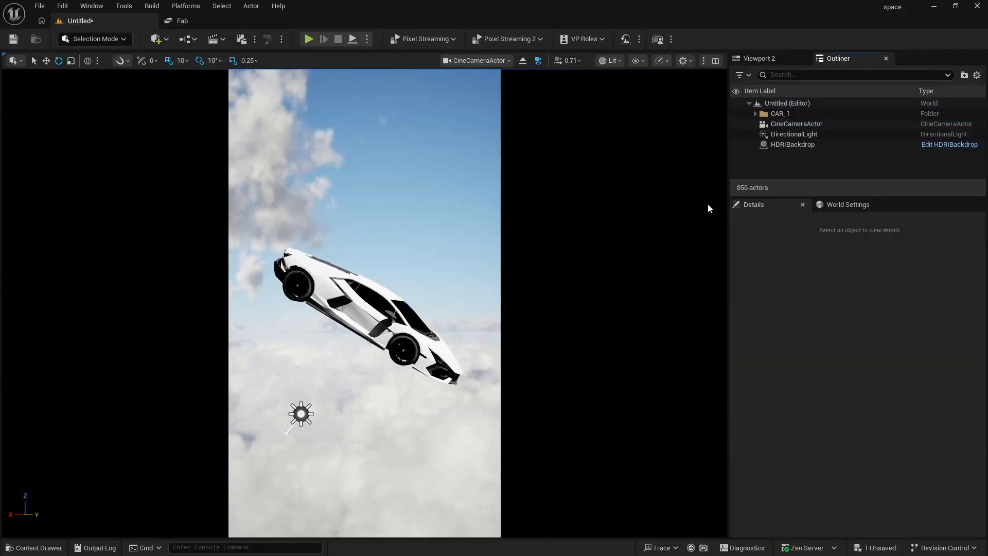
{"action": "left_click", "coordinate": [160, 37]}
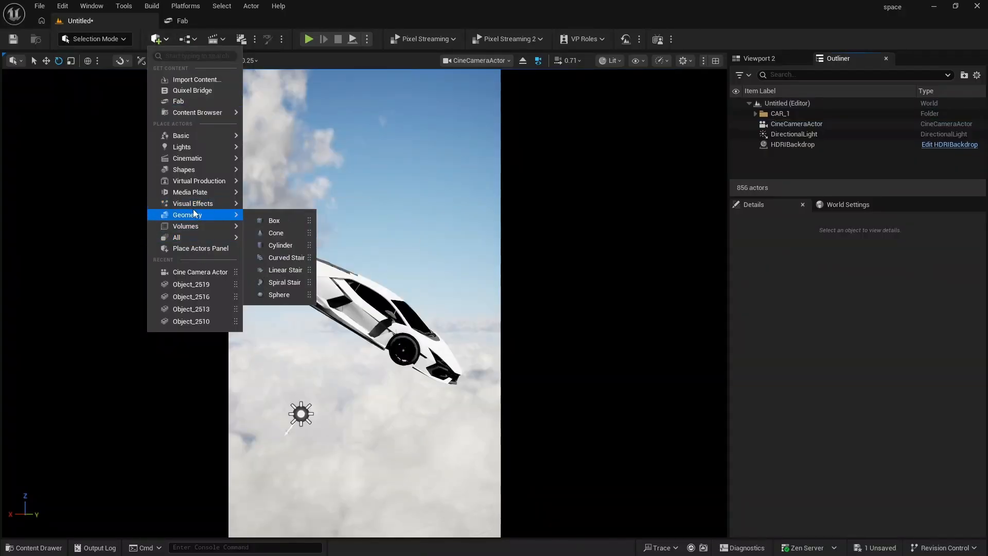
{"action": "left_click", "coordinate": [293, 224]}
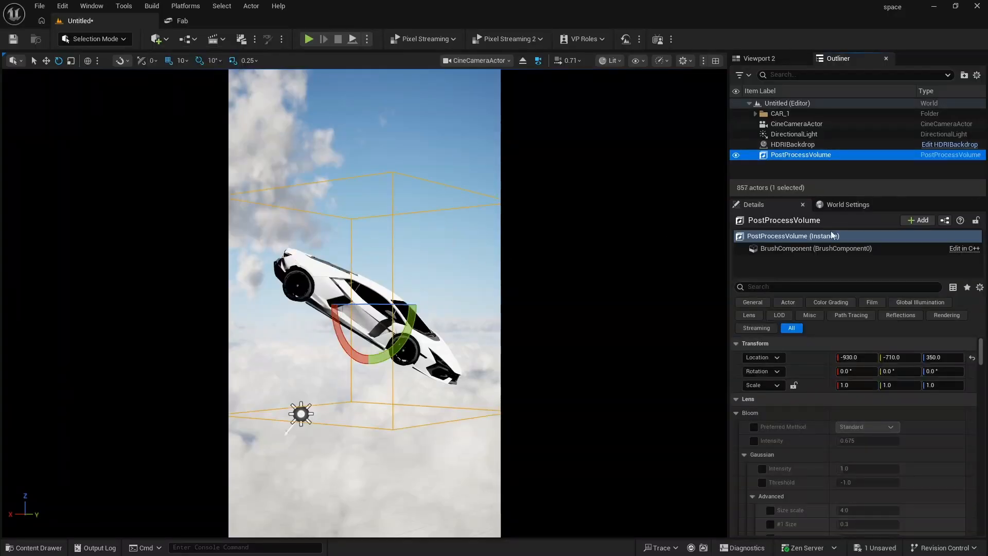
Step: Find the Infinite Extent (Unbound) setting of the post process volume and enable it, clearing the property filter
{"action": "left_click", "coordinate": [765, 290]}
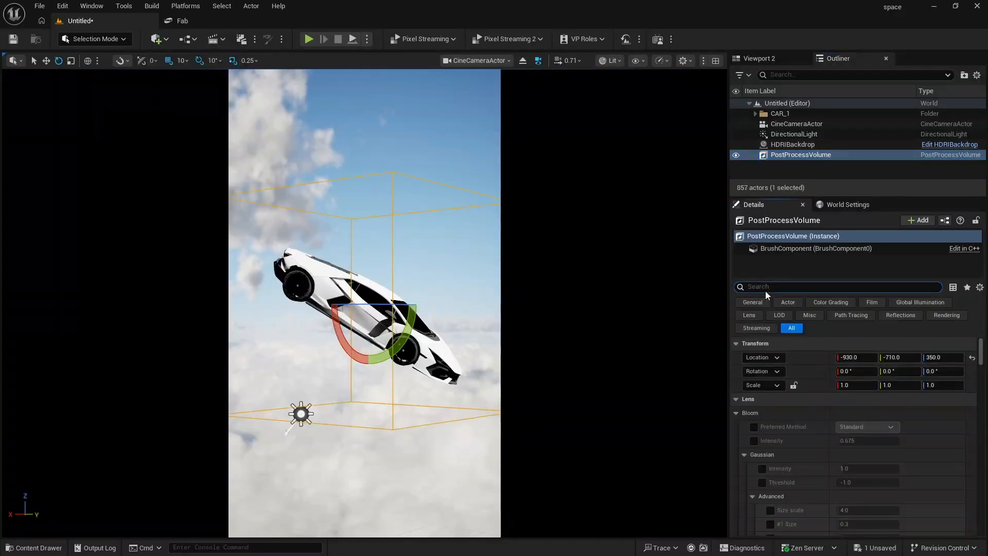
{"action": "type", "text": "IFI"}
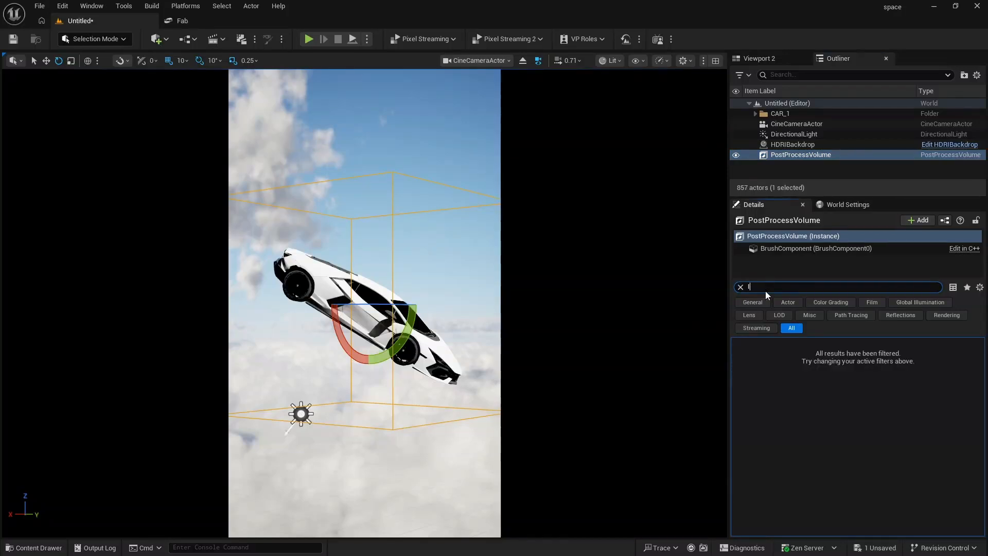
{"action": "key", "text": "BackSpace"}
{"action": "key", "text": "BackSpace"}
{"action": "type", "text": "NF"}
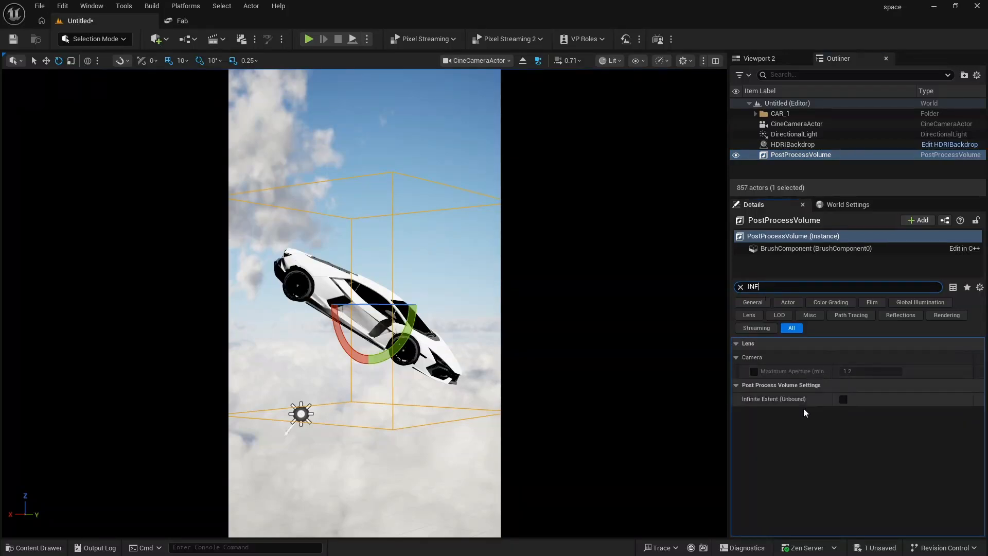
{"action": "left_click", "coordinate": [844, 399]}
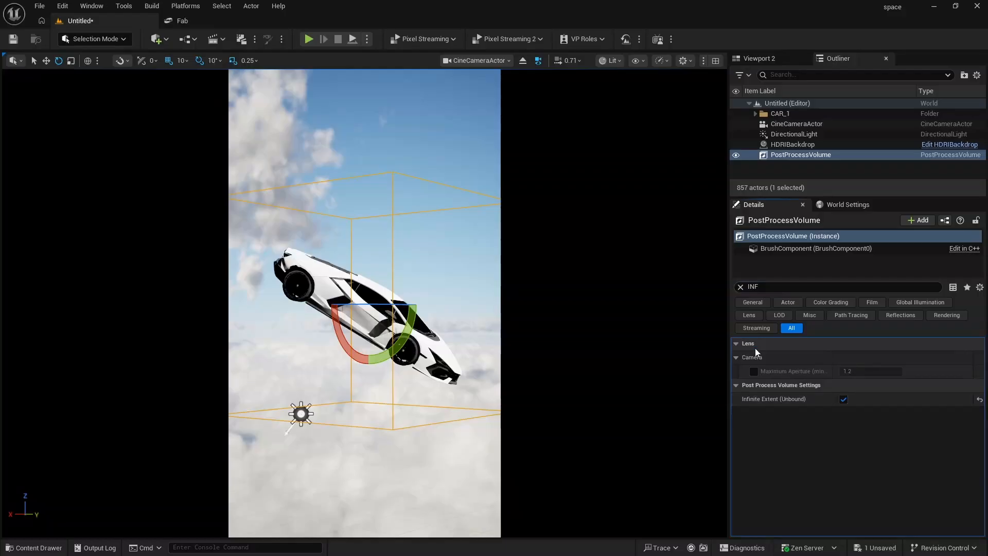
{"action": "left_click", "coordinate": [739, 286]}
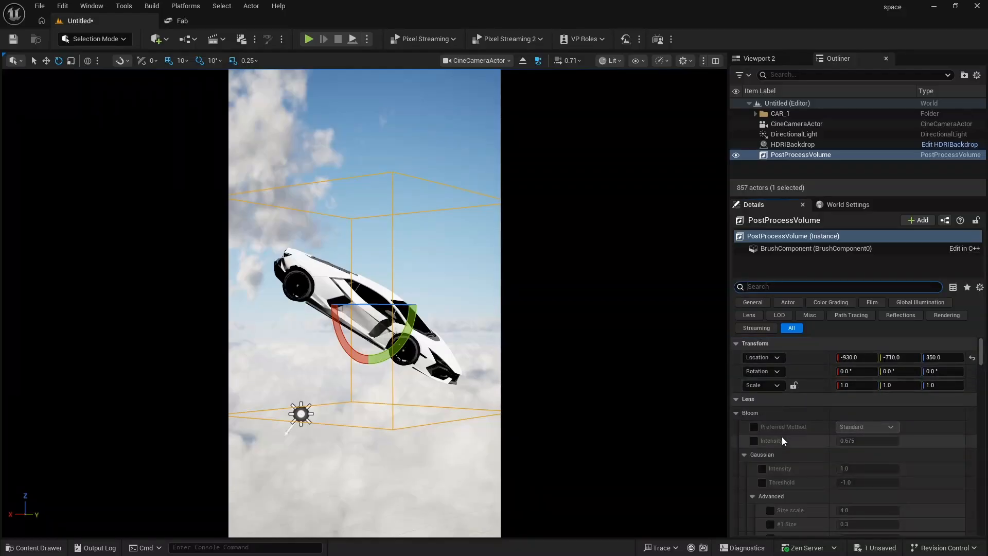
Step: Enable the bloom Preferred Method and Intensity overrides and lower the bloom intensity to about 0.44
{"action": "left_click", "coordinate": [753, 426]}
{"action": "left_click", "coordinate": [753, 440]}
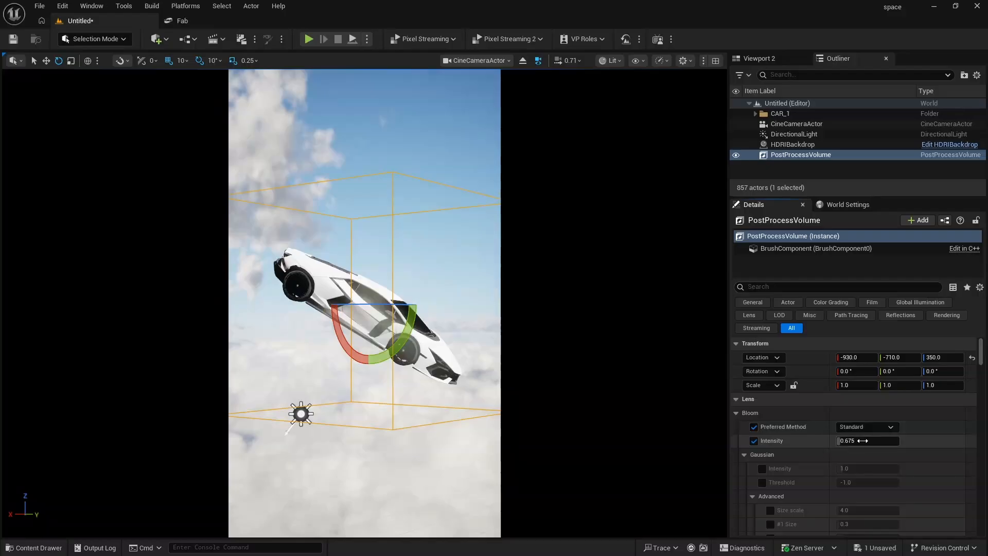
{"action": "left_click_drag", "start_coordinate": [862, 440], "coordinate": [855, 440]}
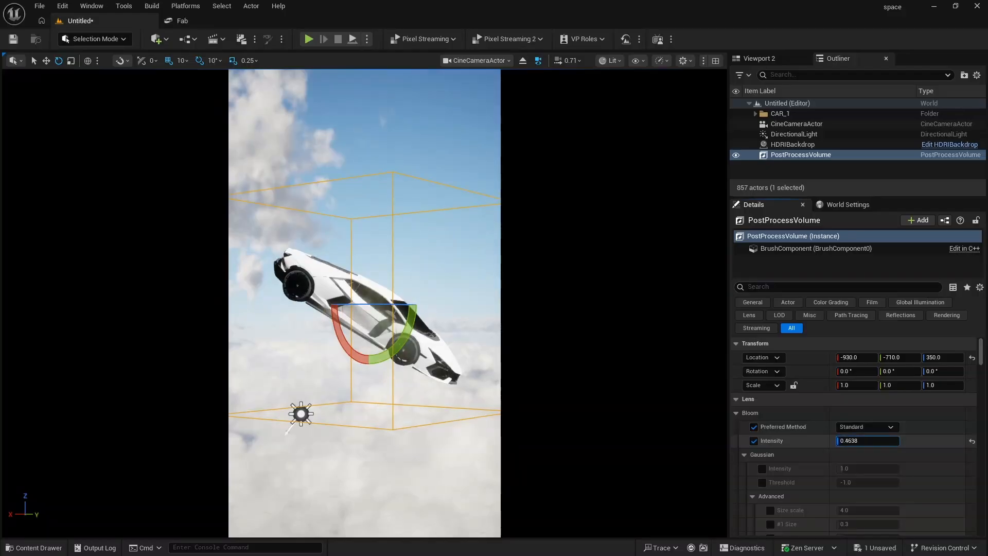
{"action": "left_click_drag", "start_coordinate": [863, 441], "coordinate": [856, 440]}
Step: Fly the cine camera around the tilted car to a closer front three-quarter view against the clouds
{"action": "key", "text": "w"}
{"action": "right_click_drag", "start_coordinate": [406, 334], "coordinate": [355, 334]}
{"action": "key", "text": "d"}
{"action": "right_click_drag", "start_coordinate": [434, 325], "coordinate": [378, 325]}
{"action": "key", "text": "a"}
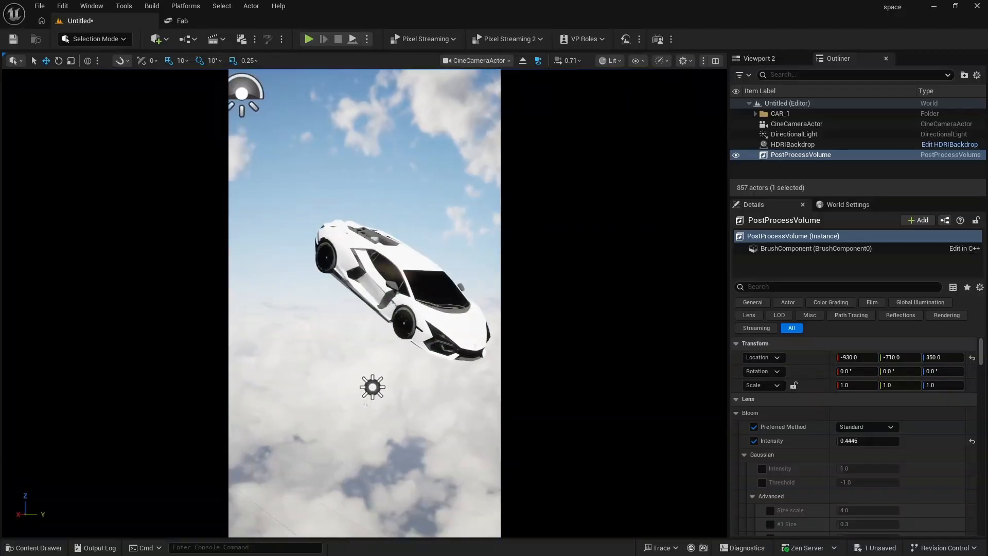
Step: Override the volume's exposure with Manual metering mode and an exposure compensation of 10
{"action": "scroll", "coordinate": [813, 468], "scroll_direction": "down", "scroll_amount": 5}
{"action": "scroll", "coordinate": [812, 469], "scroll_direction": "down", "scroll_amount": 10}
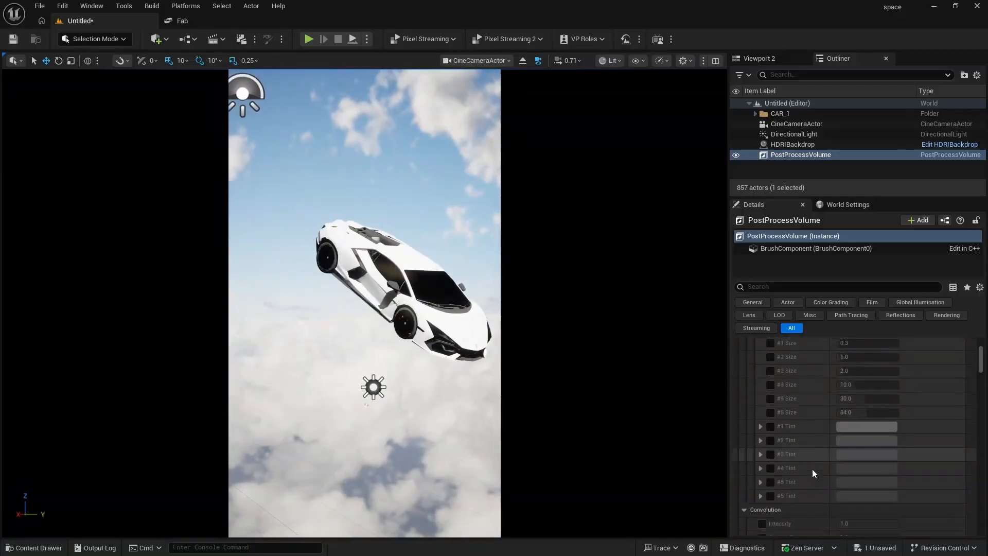
{"action": "scroll", "coordinate": [808, 473], "scroll_direction": "down", "scroll_amount": 10}
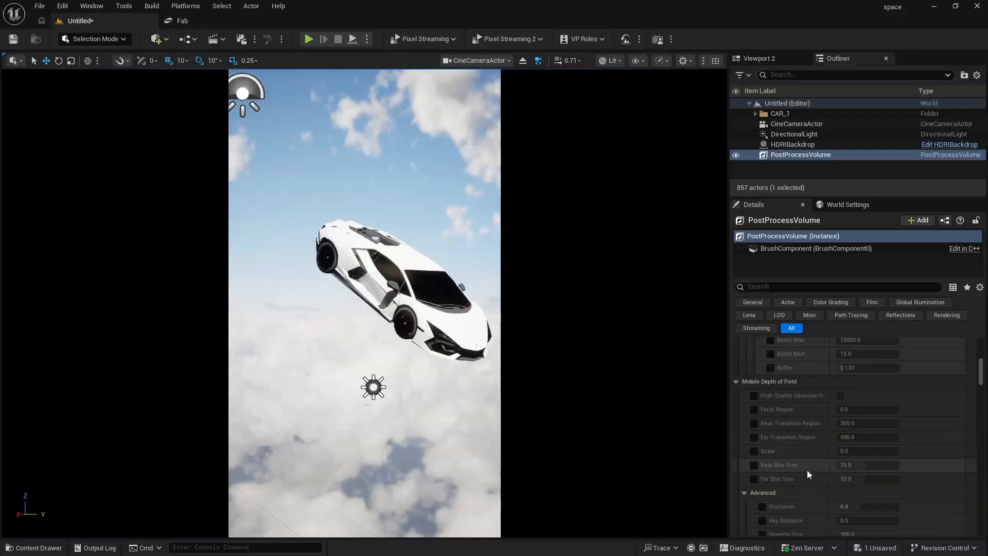
{"action": "scroll", "coordinate": [806, 470], "scroll_direction": "up", "scroll_amount": 4}
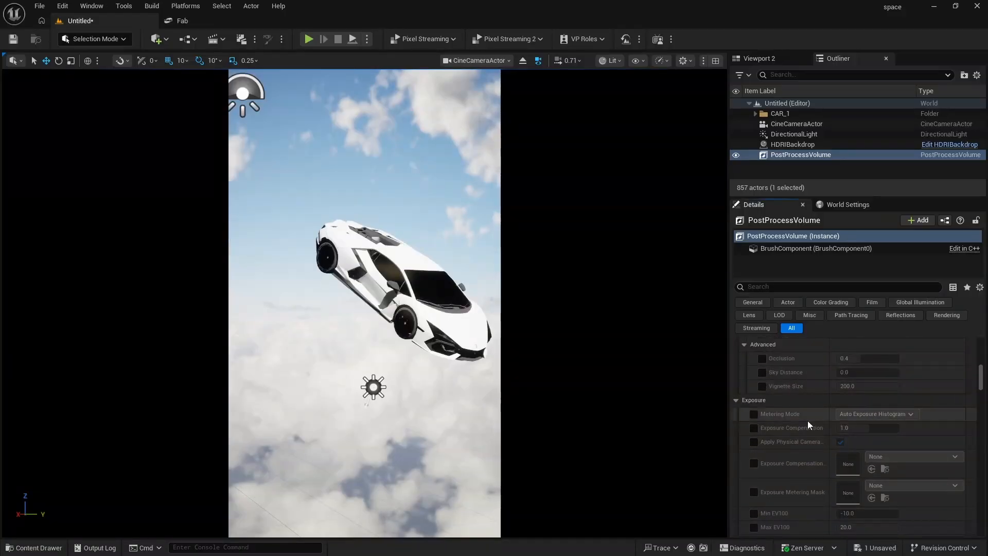
{"action": "left_click", "coordinate": [754, 414]}
{"action": "left_click", "coordinate": [870, 416]}
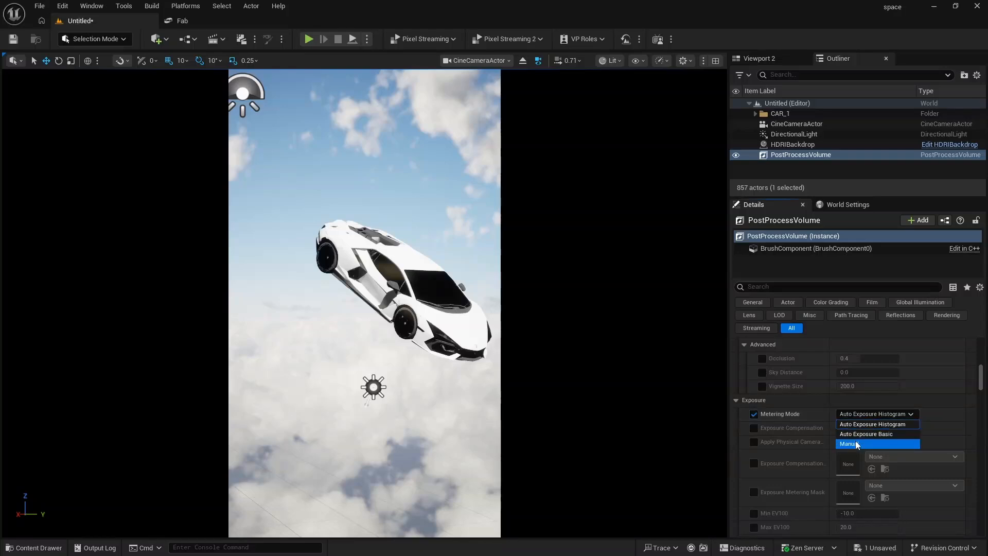
{"action": "left_click", "coordinate": [855, 441]}
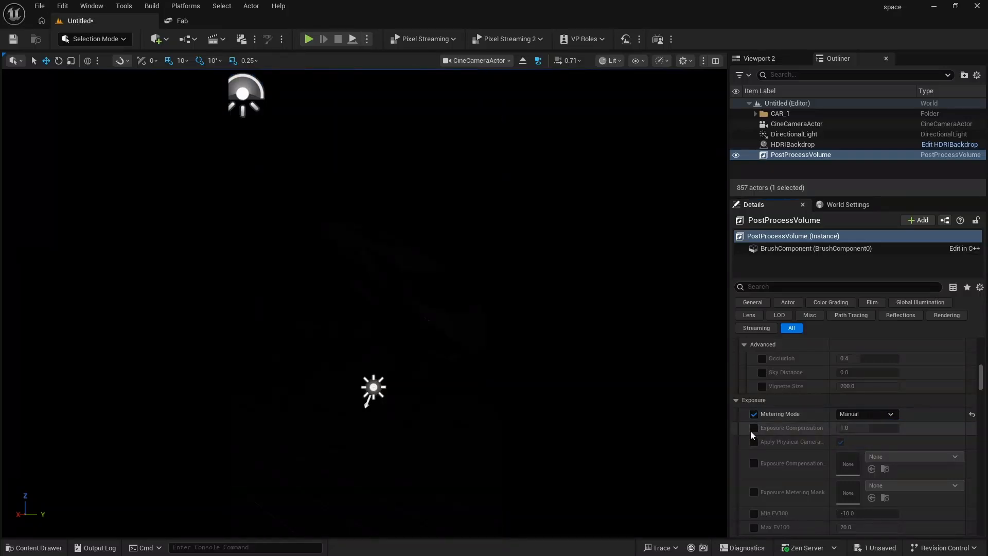
{"action": "left_click", "coordinate": [754, 427]}
{"action": "left_click_drag", "start_coordinate": [854, 428], "coordinate": [889, 427]}
{"action": "left_click", "coordinate": [862, 429]}
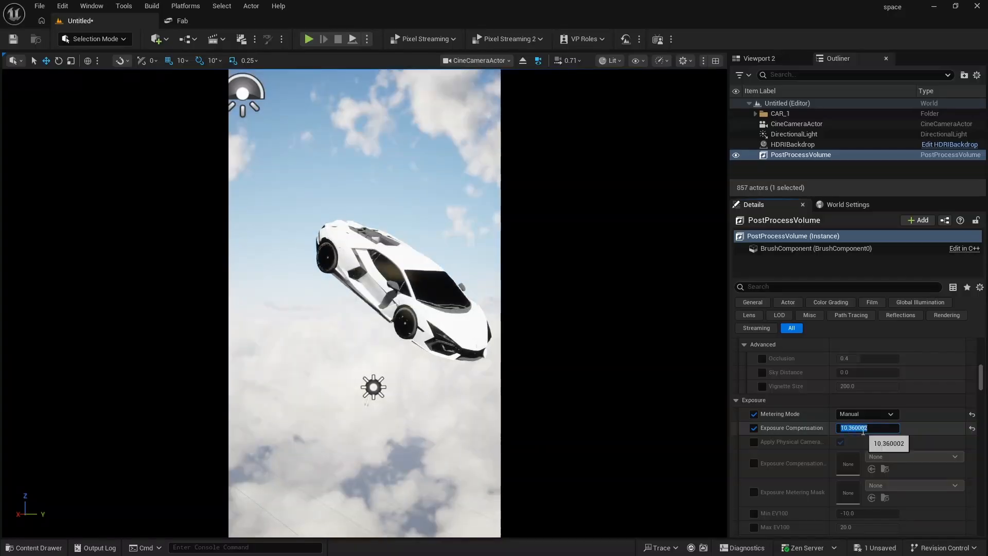
{"action": "type", "text": "10"}
{"action": "key", "text": "Return"}
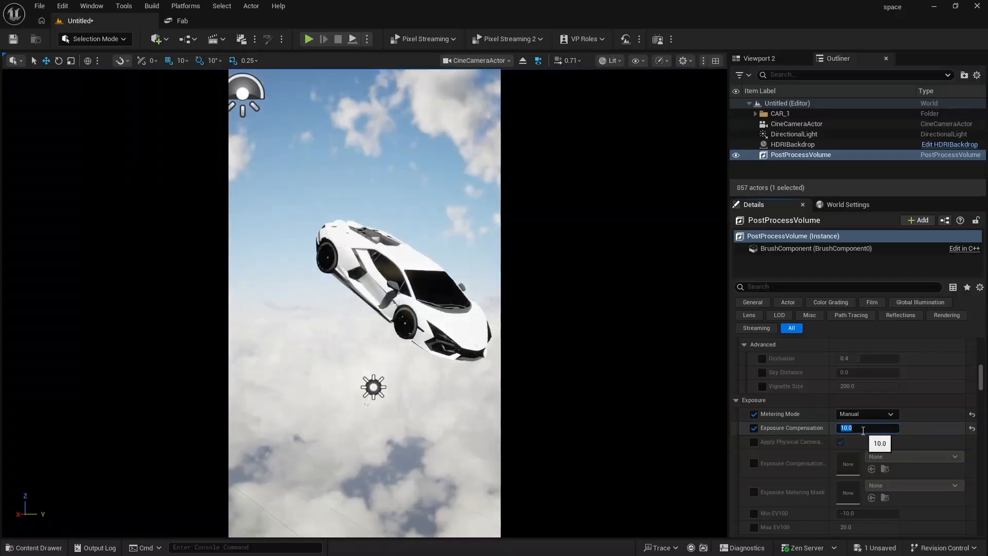
Step: Enable the lens flare intensity override, view the car from the front, and raise the intensity to about 3.71
{"action": "scroll", "coordinate": [777, 458], "scroll_direction": "down", "scroll_amount": 10}
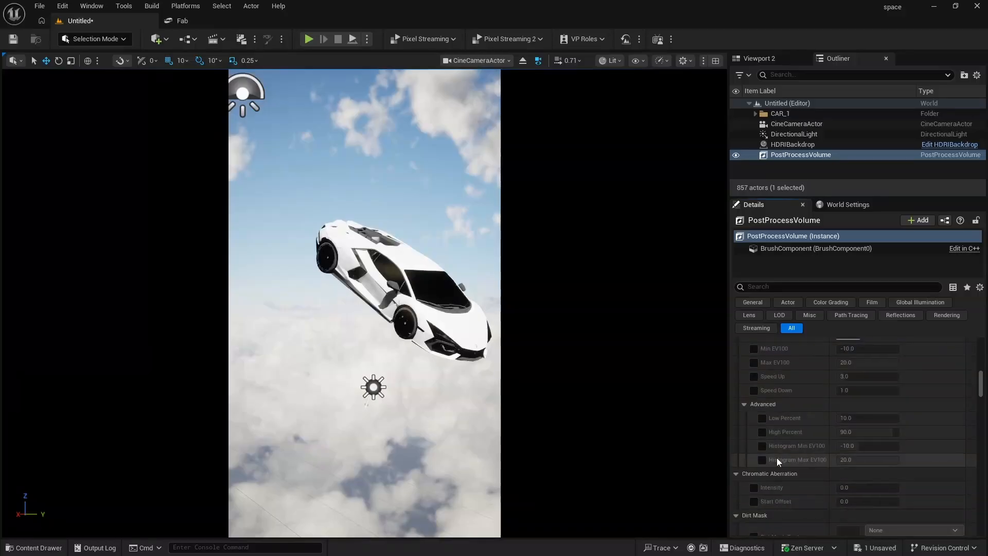
{"action": "scroll", "coordinate": [776, 456], "scroll_direction": "down", "scroll_amount": 8}
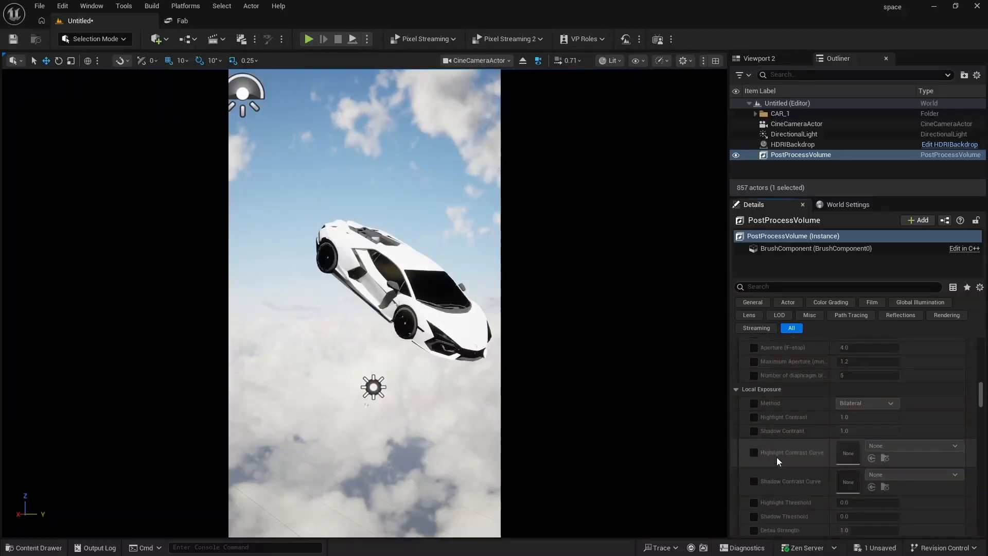
{"action": "scroll", "coordinate": [792, 422], "scroll_direction": "down", "scroll_amount": 6}
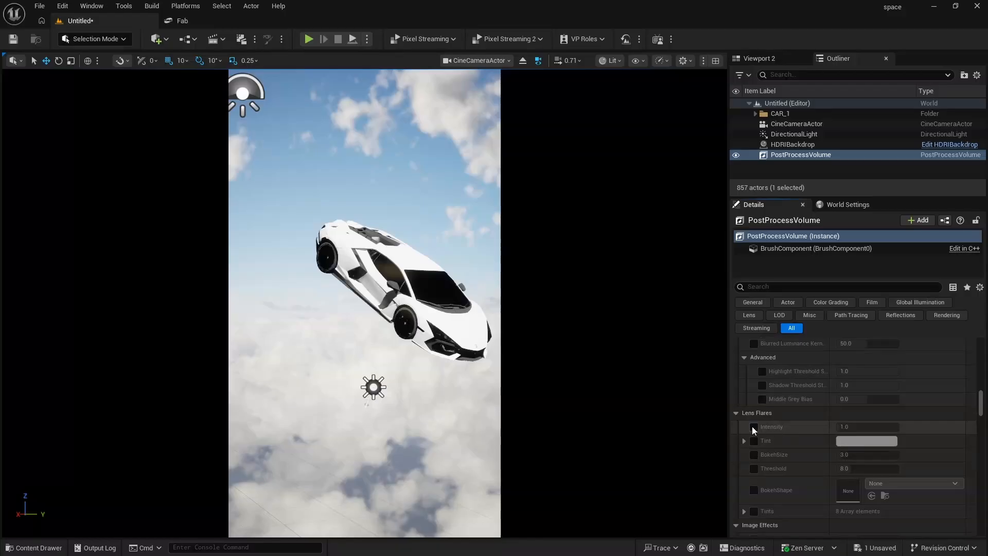
{"action": "left_click", "coordinate": [752, 426]}
{"action": "mouse_move", "coordinate": [844, 427]}
{"action": "left_mouse_down"}
{"action": "mouse_move", "coordinate": [855, 427]}
{"action": "mouse_move", "coordinate": [847, 427]}
{"action": "left_mouse_up"}
{"action": "mouse_move", "coordinate": [463, 308]}
{"action": "right_mouse_down"}
{"action": "mouse_move", "coordinate": [381, 272]}
{"action": "mouse_move", "coordinate": [453, 314]}
{"action": "mouse_move", "coordinate": [494, 294]}
{"action": "mouse_move", "coordinate": [396, 304]}
{"action": "mouse_move", "coordinate": [488, 306]}
{"action": "mouse_move", "coordinate": [466, 296]}
{"action": "right_mouse_up"}
{"action": "left_click_drag", "start_coordinate": [864, 428], "coordinate": [875, 428]}
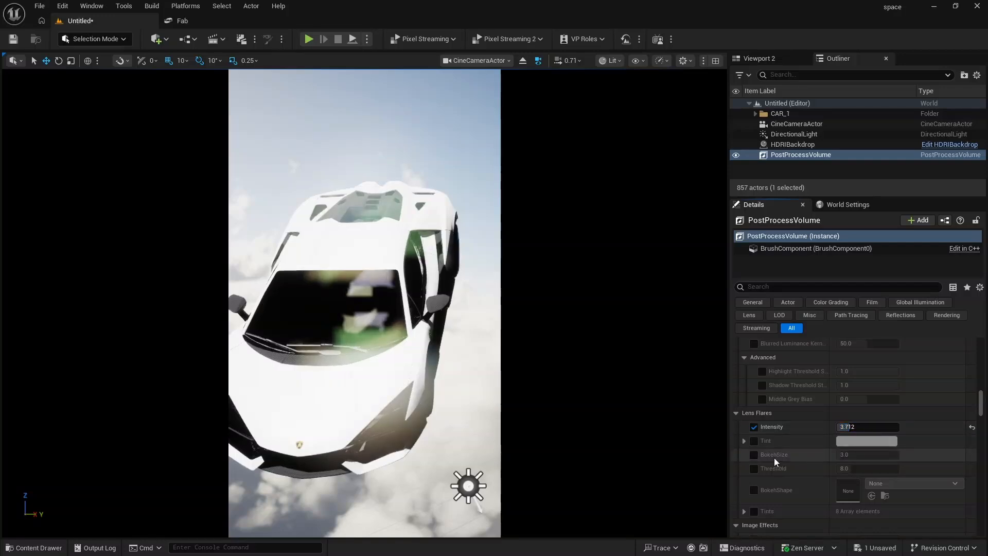
Step: Enable the lens flare Tint, BokehSize and Threshold overrides, setting the threshold to about 8.52 and the bokeh size to 5.12
{"action": "left_click", "coordinate": [754, 441]}
{"action": "left_click", "coordinate": [753, 454]}
{"action": "left_click", "coordinate": [753, 469]}
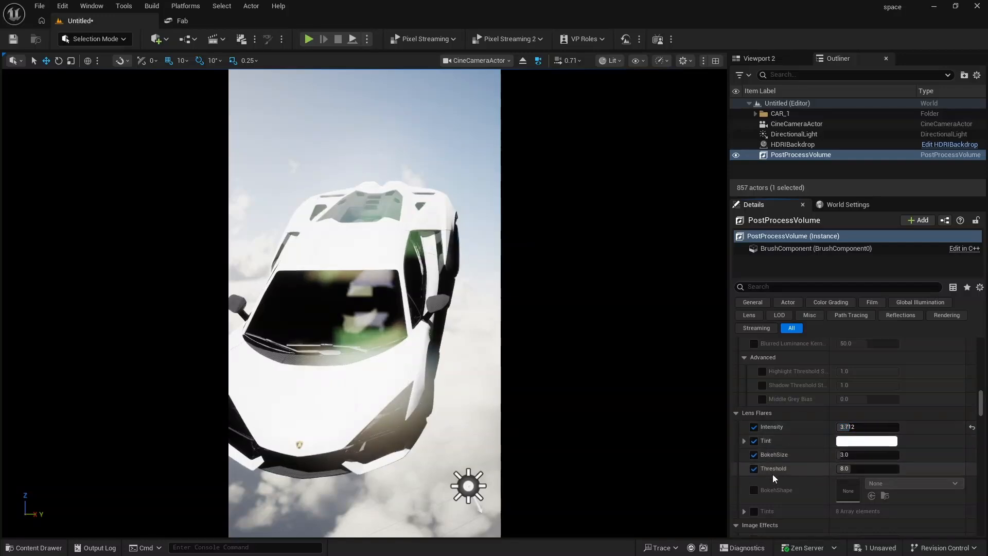
{"action": "mouse_move", "coordinate": [869, 468]}
{"action": "left_mouse_down"}
{"action": "mouse_move", "coordinate": [849, 468]}
{"action": "mouse_move", "coordinate": [869, 465]}
{"action": "left_mouse_up"}
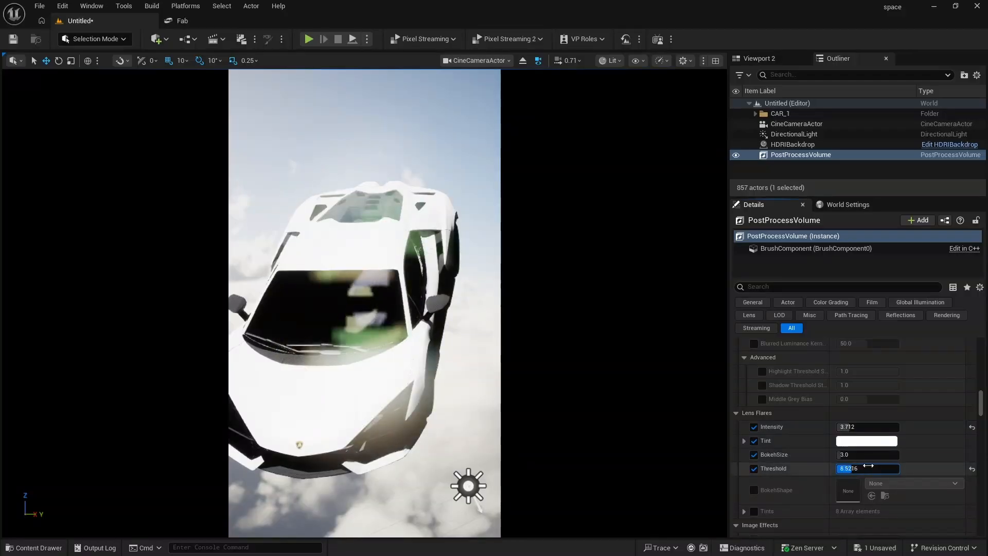
{"action": "mouse_move", "coordinate": [463, 308]}
{"action": "right_mouse_down"}
{"action": "mouse_move", "coordinate": [427, 360]}
{"action": "mouse_move", "coordinate": [448, 288]}
{"action": "mouse_move", "coordinate": [419, 319]}
{"action": "mouse_move", "coordinate": [450, 321]}
{"action": "right_mouse_up"}
{"action": "mouse_move", "coordinate": [856, 456]}
{"action": "left_mouse_down"}
{"action": "mouse_move", "coordinate": [869, 455]}
{"action": "mouse_move", "coordinate": [860, 456]}
{"action": "left_mouse_up"}
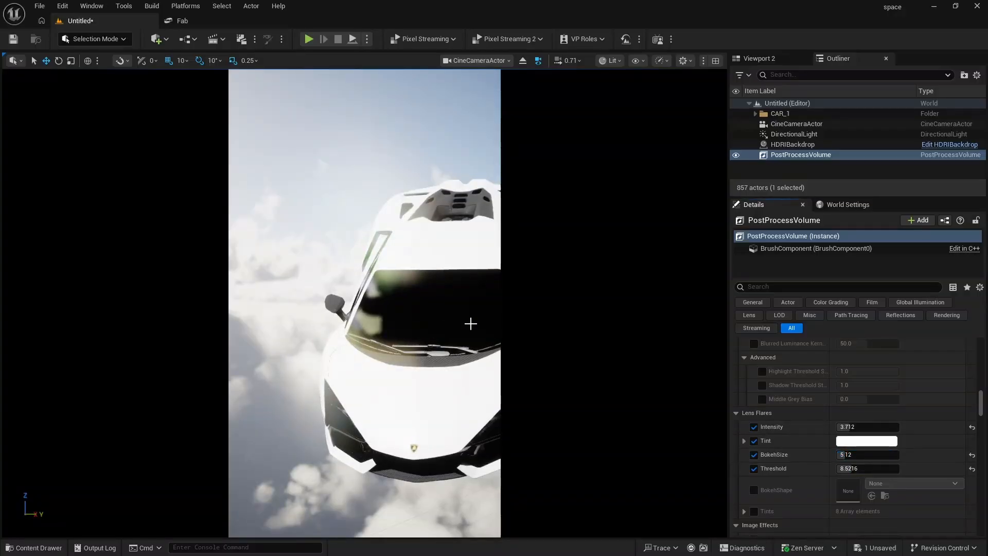
Step: Select the directional light and switch the viewport from the cine camera to the Perspective view
{"action": "left_click", "coordinate": [778, 135]}
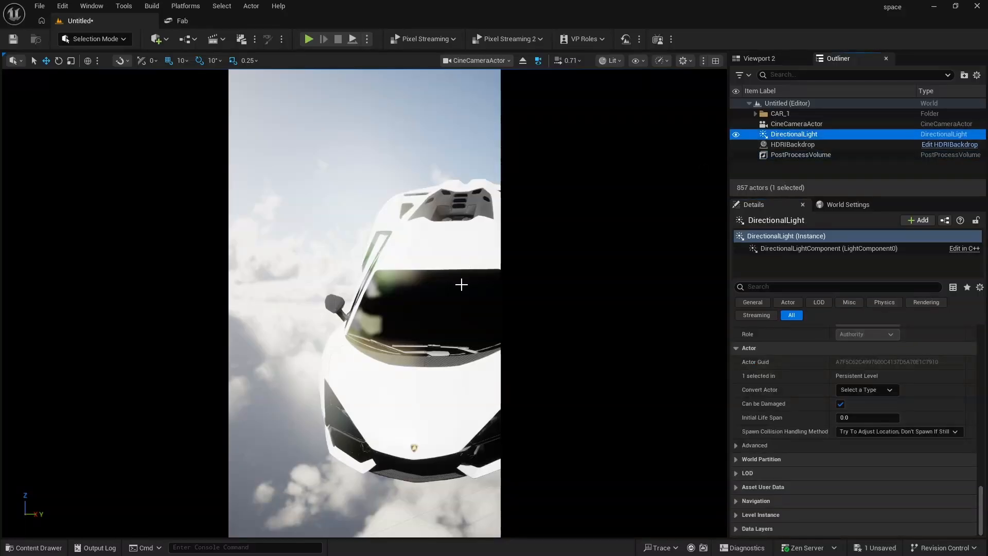
{"action": "key", "text": "s"}
{"action": "mouse_move", "coordinate": [464, 284]}
{"action": "right_mouse_down"}
{"action": "mouse_move", "coordinate": [453, 257]}
{"action": "mouse_move", "coordinate": [464, 284]}
{"action": "right_mouse_up"}
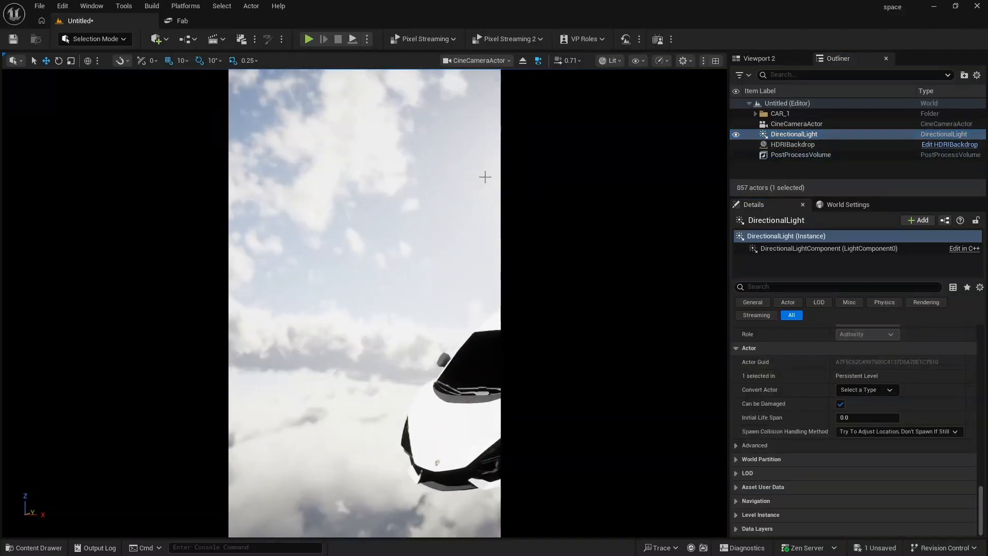
{"action": "left_click", "coordinate": [476, 61]}
{"action": "left_click", "coordinate": [472, 100]}
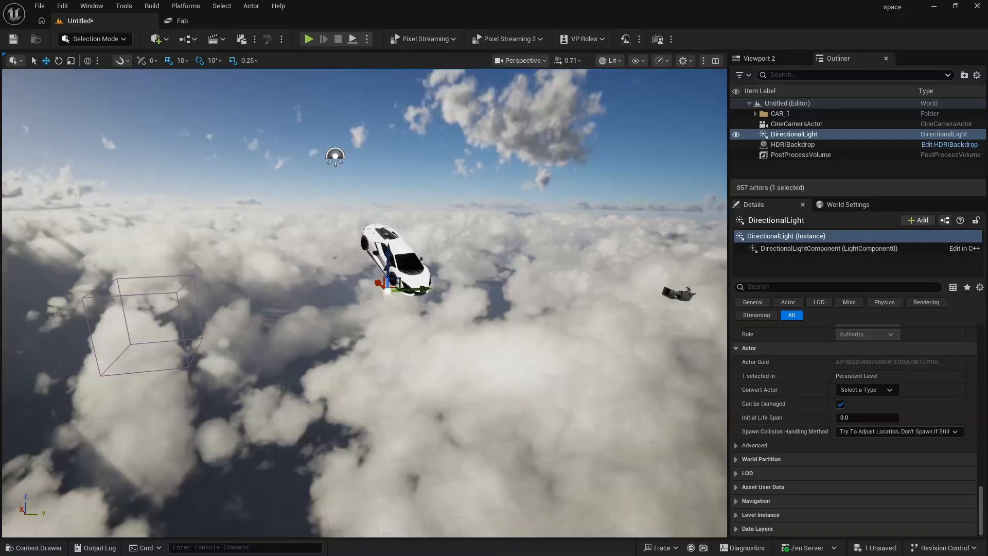
Step: Rotate the directional light so its rays reach the car from the direction of the sun in the sky backdrop
{"action": "right_click_drag", "start_coordinate": [463, 108], "coordinate": [447, 98]}
{"action": "right_click_drag", "start_coordinate": [433, 168], "coordinate": [509, 189]}
{"action": "key", "text": "d"}
{"action": "key", "text": "s"}
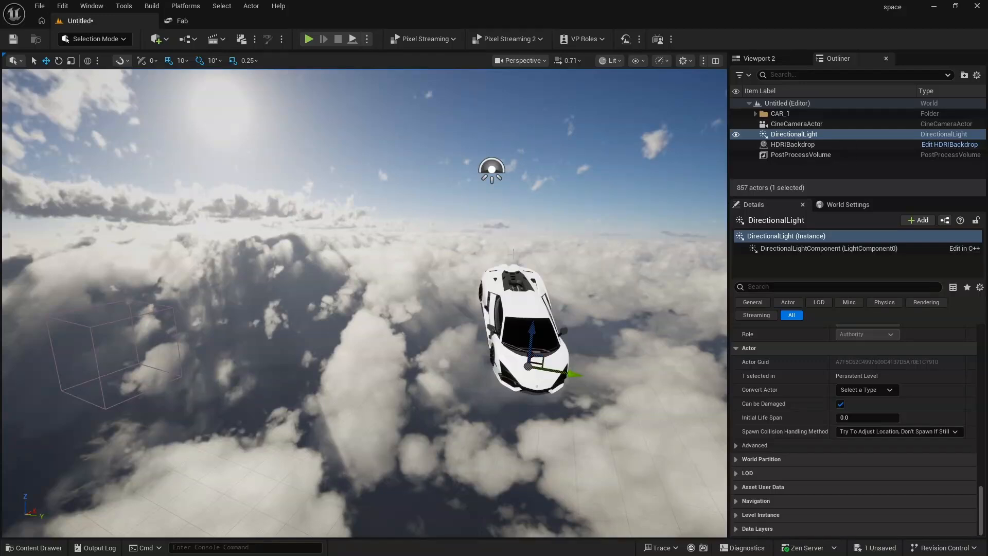
{"action": "key", "text": "ctrl+l"}
{"action": "key", "text": "ctrl+l"}
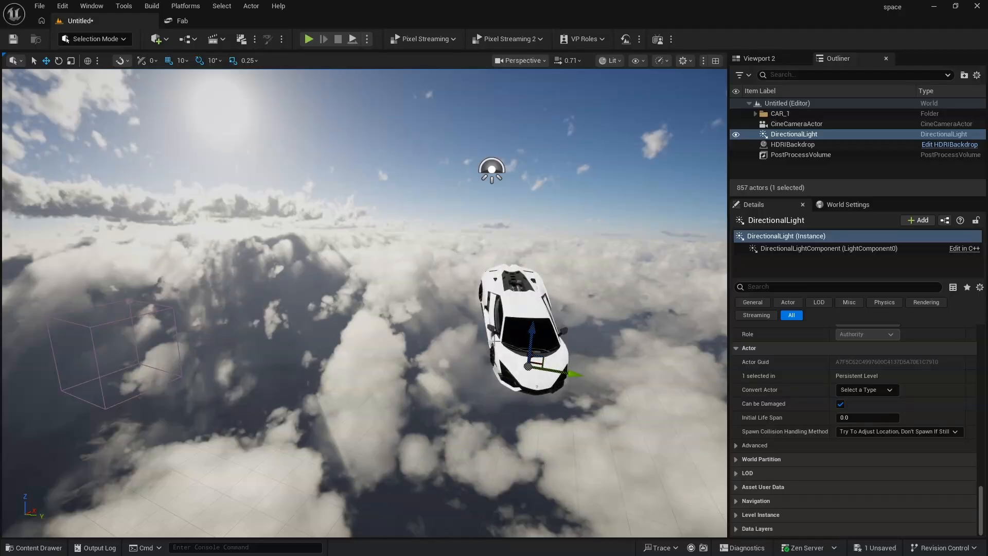
{"action": "key", "text": "w"}
{"action": "mouse_move", "coordinate": [495, 340]}
{"action": "right_mouse_down"}
{"action": "mouse_move", "coordinate": [522, 360]}
{"action": "mouse_move", "coordinate": [479, 352]}
{"action": "mouse_move", "coordinate": [462, 335]}
{"action": "mouse_move", "coordinate": [476, 355]}
{"action": "mouse_move", "coordinate": [502, 354]}
{"action": "right_mouse_up"}
{"action": "key", "text": "s"}
{"action": "key", "text": "a"}
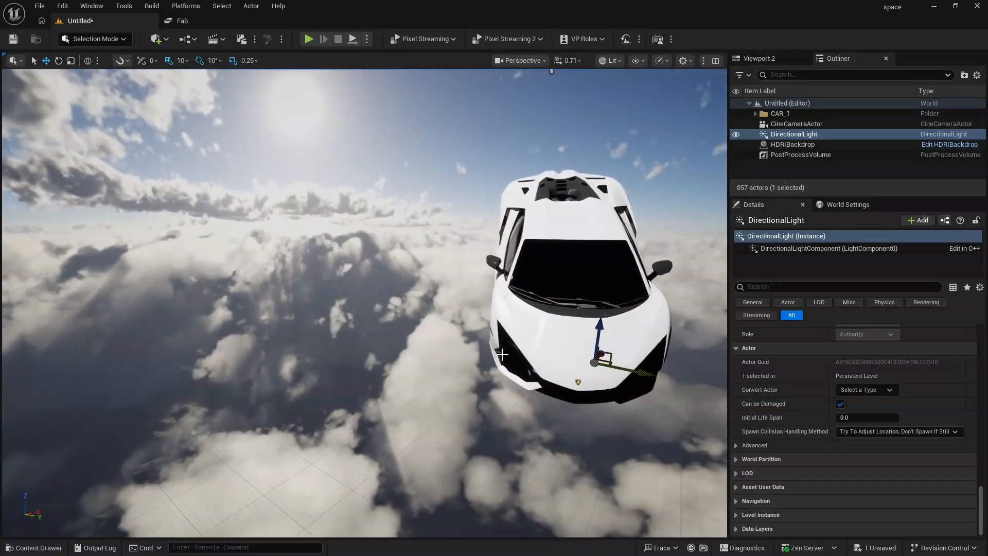
{"action": "key", "text": "ctrl+l"}
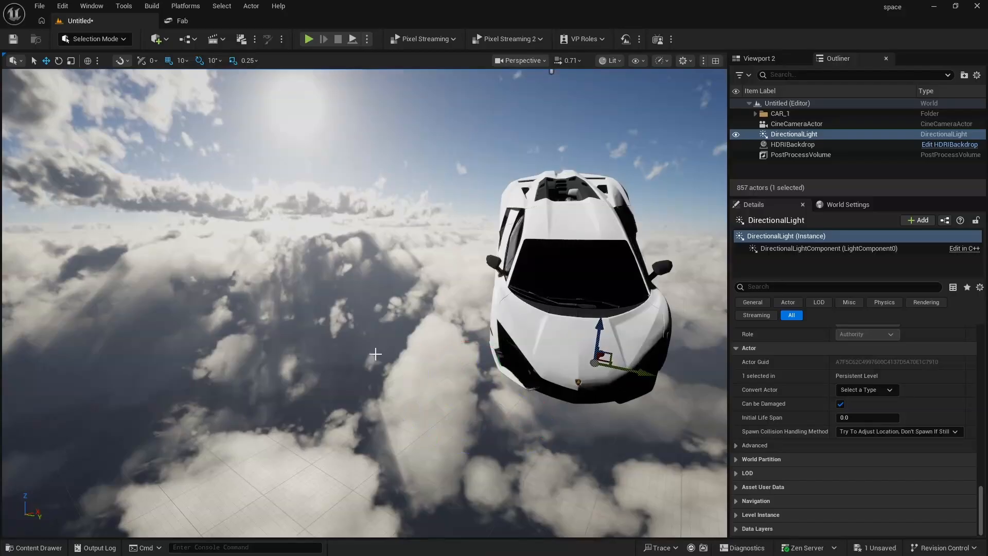
Step: View the car from its front side to check how the rotated directional light falls on it
{"action": "key", "text": "a"}
{"action": "right_click_drag", "start_coordinate": [607, 363], "coordinate": [706, 357]}
{"action": "key", "text": "d"}
{"action": "key", "text": "a"}
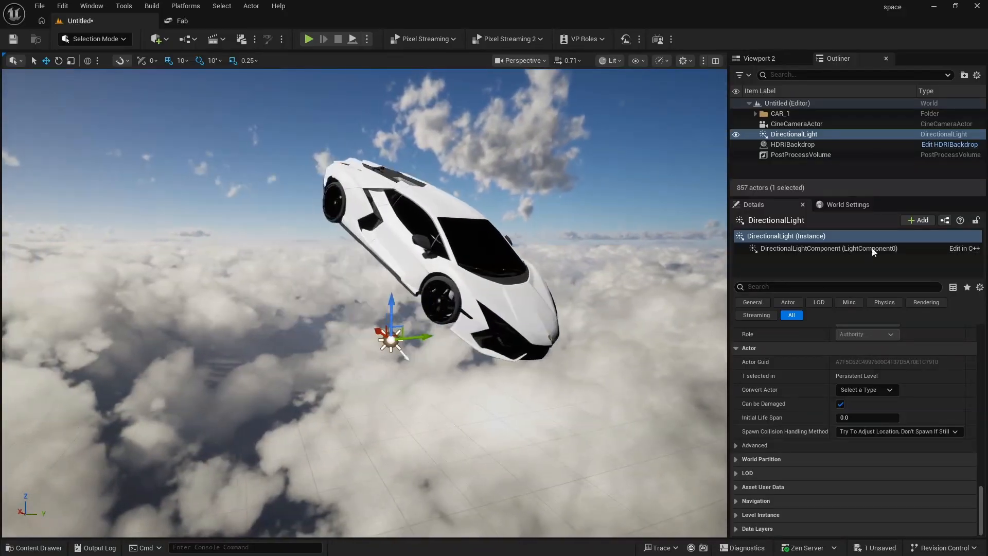
{"action": "scroll", "coordinate": [801, 492], "scroll_direction": "up", "scroll_amount": 5}
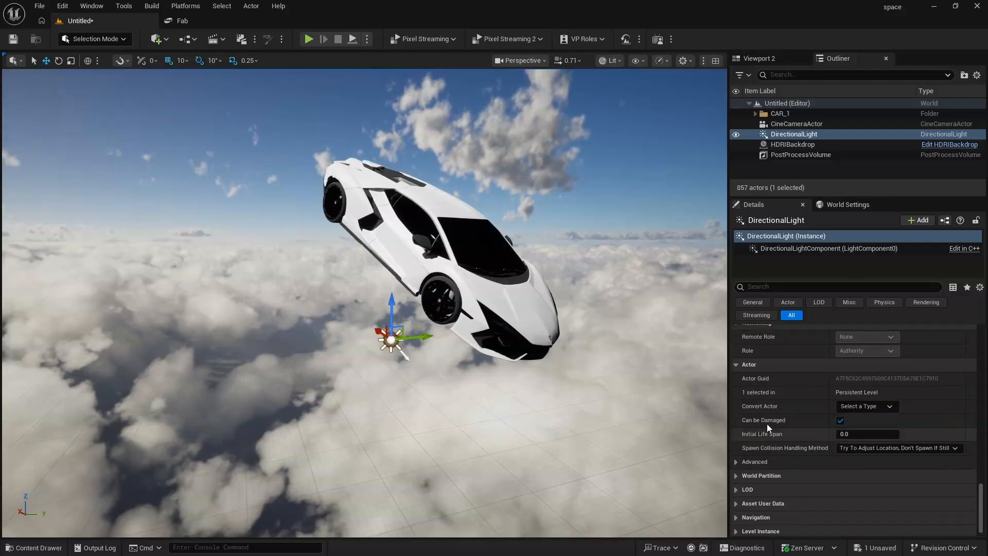
Step: Raise the post process volume's lens flare BokehSize to 6.4 and Threshold to about 13.63, viewing the car from the front
{"action": "key", "text": "Down"}
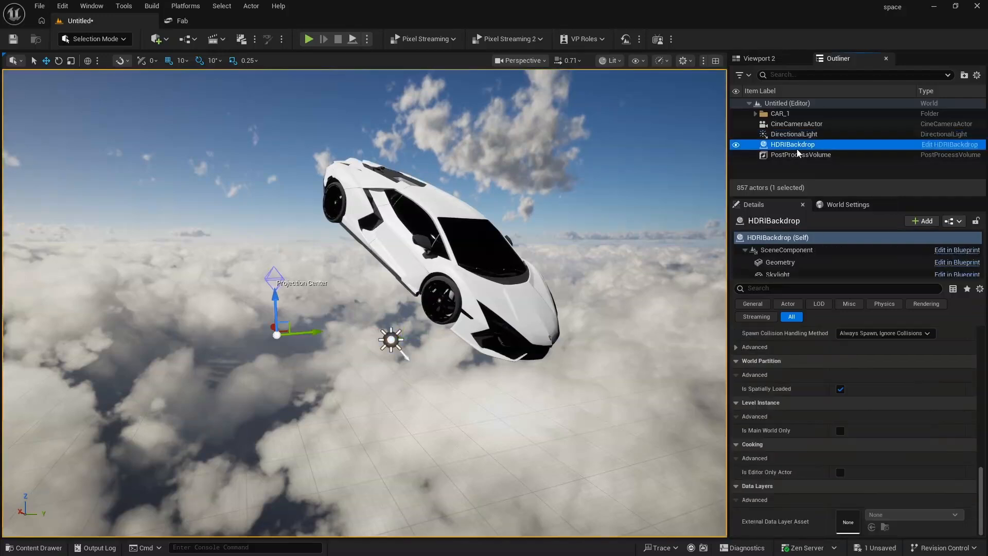
{"action": "key", "text": "Down"}
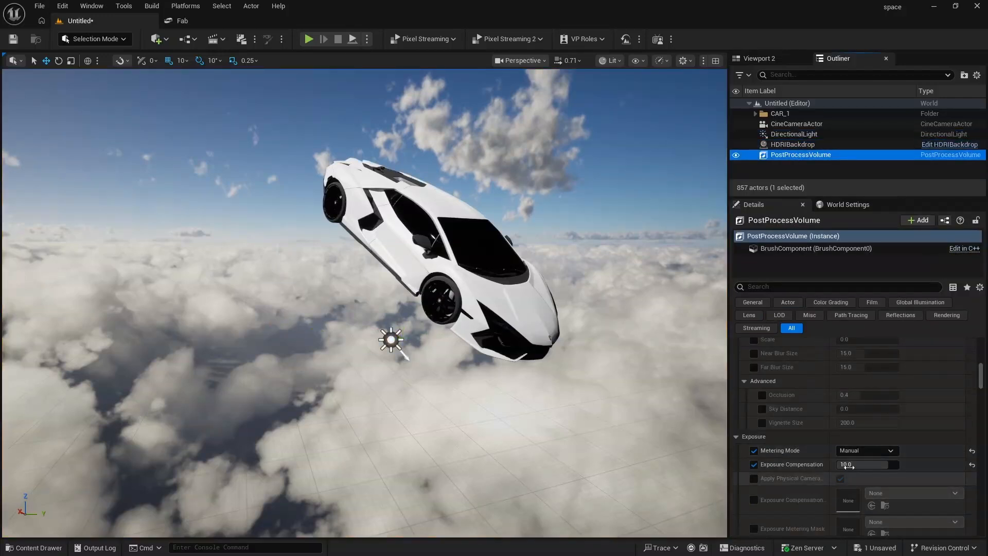
{"action": "scroll", "coordinate": [776, 474], "scroll_direction": "down", "scroll_amount": 3}
{"action": "scroll", "coordinate": [778, 472], "scroll_direction": "down", "scroll_amount": 10}
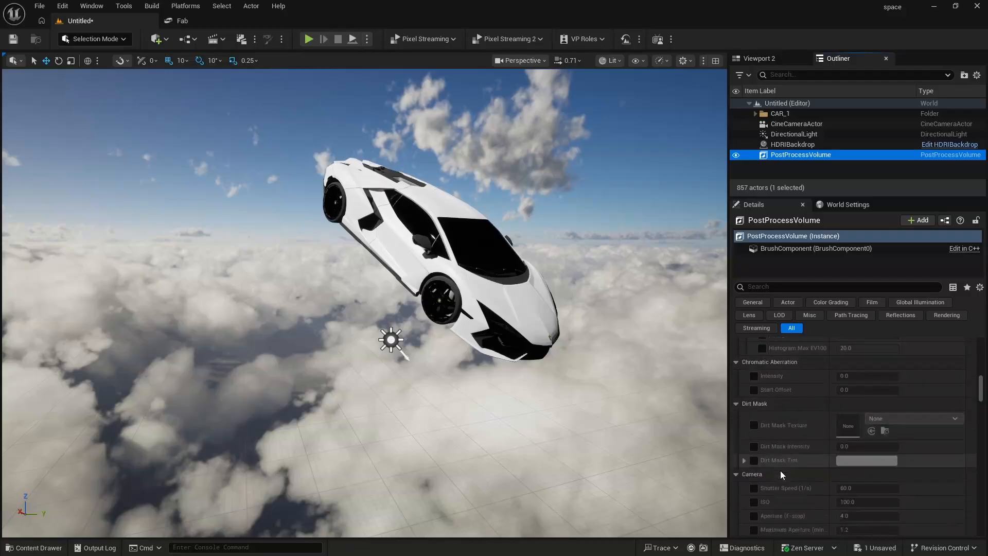
{"action": "scroll", "coordinate": [780, 471], "scroll_direction": "down", "scroll_amount": 8}
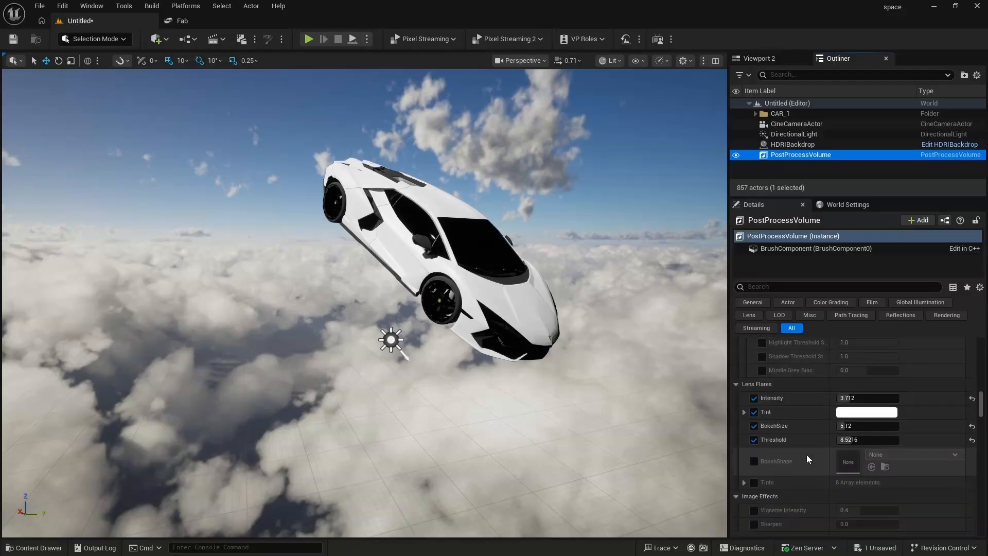
{"action": "mouse_move", "coordinate": [855, 427]}
{"action": "left_mouse_down"}
{"action": "mouse_move", "coordinate": [854, 440]}
{"action": "mouse_move", "coordinate": [837, 440]}
{"action": "mouse_move", "coordinate": [857, 439]}
{"action": "mouse_move", "coordinate": [863, 426]}
{"action": "left_mouse_up"}
{"action": "key", "text": "w"}
{"action": "right_click_drag", "start_coordinate": [514, 309], "coordinate": [517, 276]}
{"action": "key", "text": "d"}
{"action": "key", "text": "s"}
{"action": "key", "text": "a"}
{"action": "key", "text": "w"}
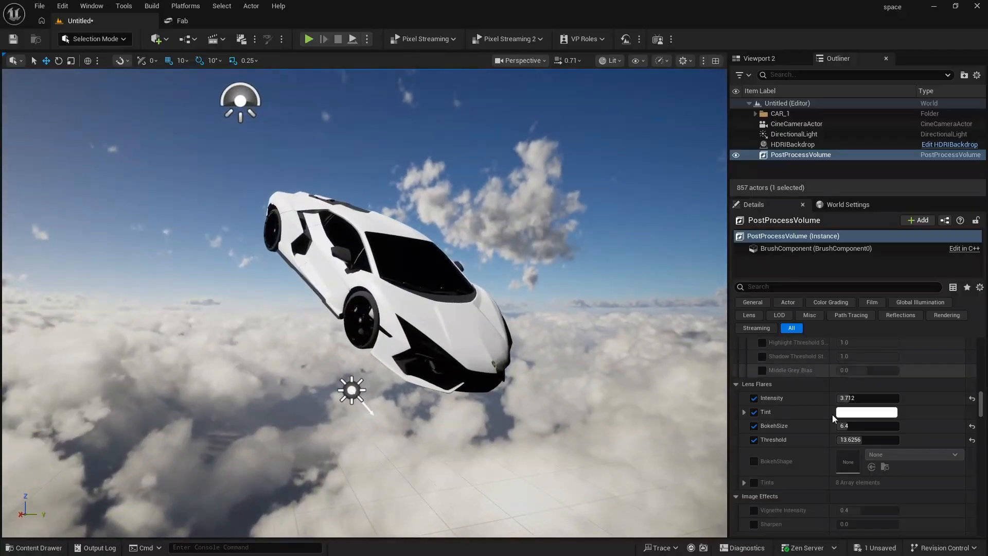
Step: Switch the viewport from the Perspective view to the CineCameraActor
{"action": "scroll", "coordinate": [810, 427], "scroll_direction": "up", "scroll_amount": 6}
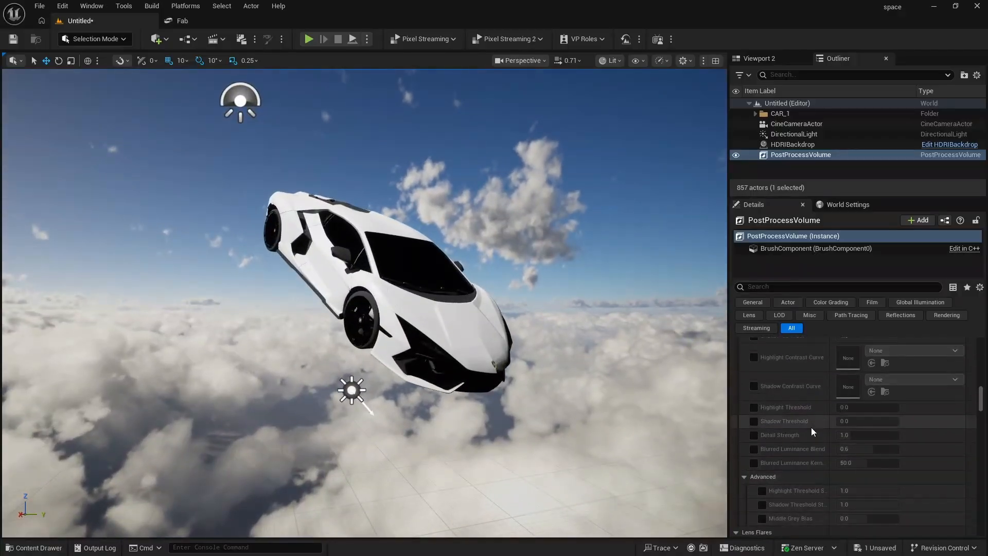
{"action": "scroll", "coordinate": [811, 427], "scroll_direction": "up", "scroll_amount": 3}
{"action": "key", "text": "d"}
{"action": "right_click_drag", "start_coordinate": [580, 303], "coordinate": [576, 302]}
{"action": "key", "text": "s"}
{"action": "key", "text": "a"}
{"action": "left_click", "coordinate": [535, 61]}
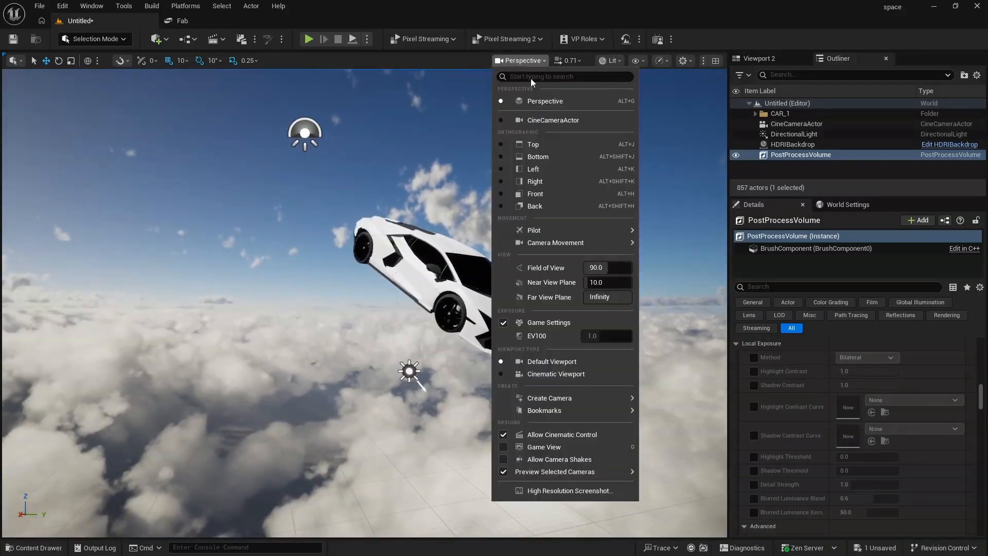
{"action": "left_click", "coordinate": [551, 119]}
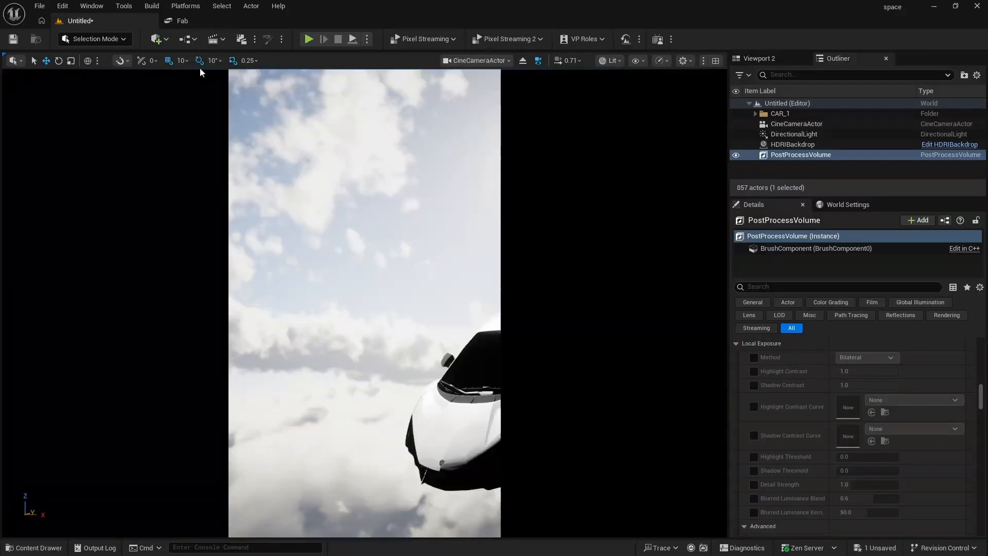
Step: Add a level sequence named CAR_ANIMATION22 in the Content folder, declining to replace the existing car_animation asset
{"action": "left_click", "coordinate": [222, 39]}
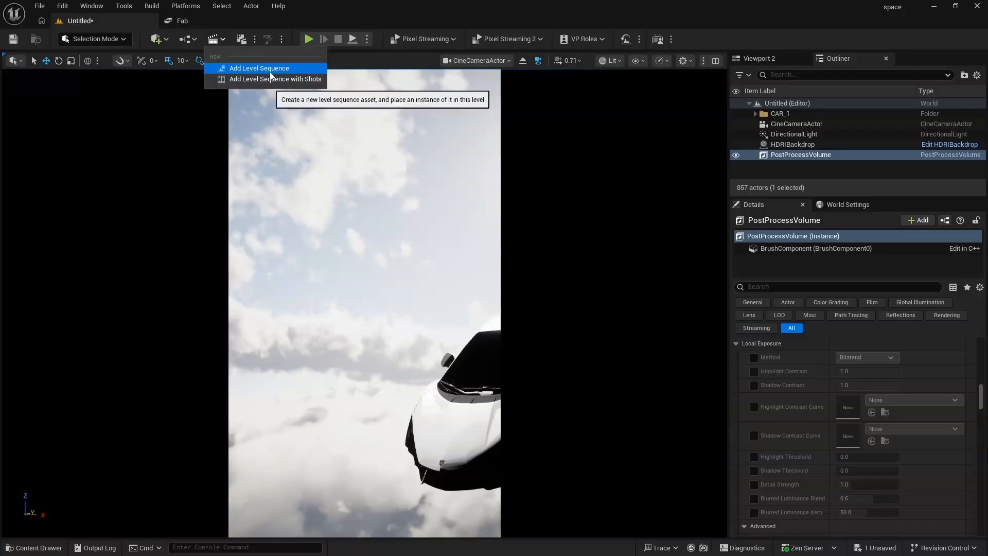
{"action": "left_click", "coordinate": [269, 72]}
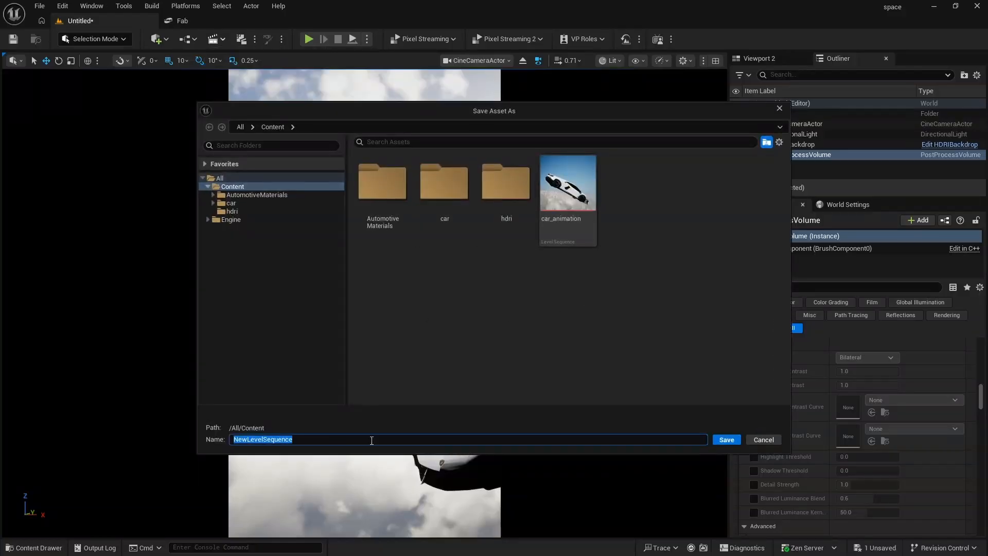
{"action": "type", "text": "CAR_ANIMATION"}
{"action": "left_click", "coordinate": [730, 437]}
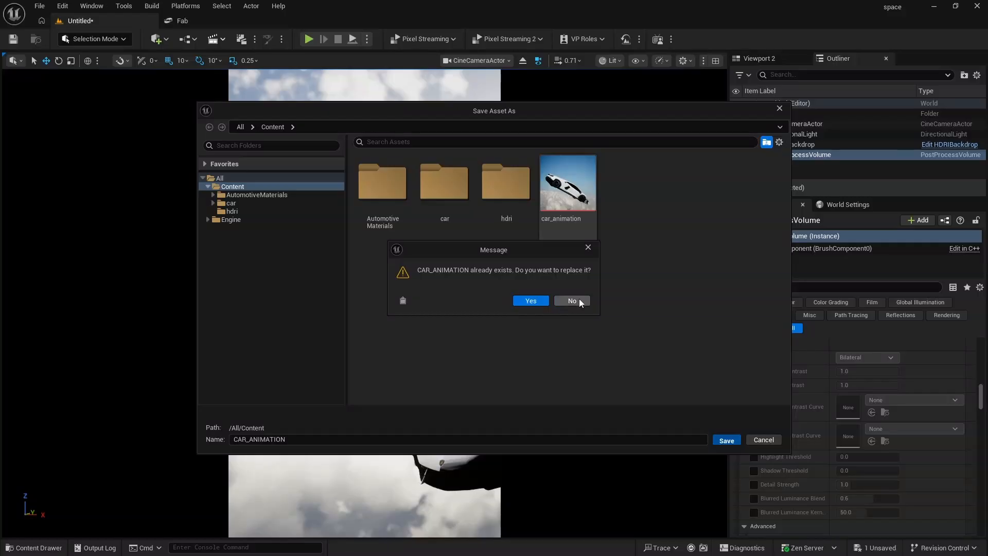
{"action": "left_click", "coordinate": [580, 300]}
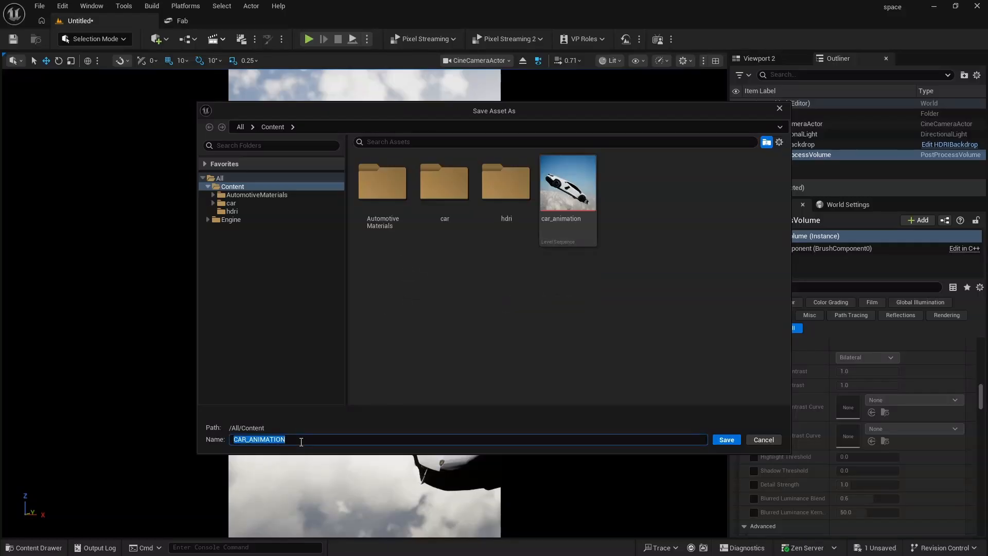
{"action": "left_click", "coordinate": [726, 440]}
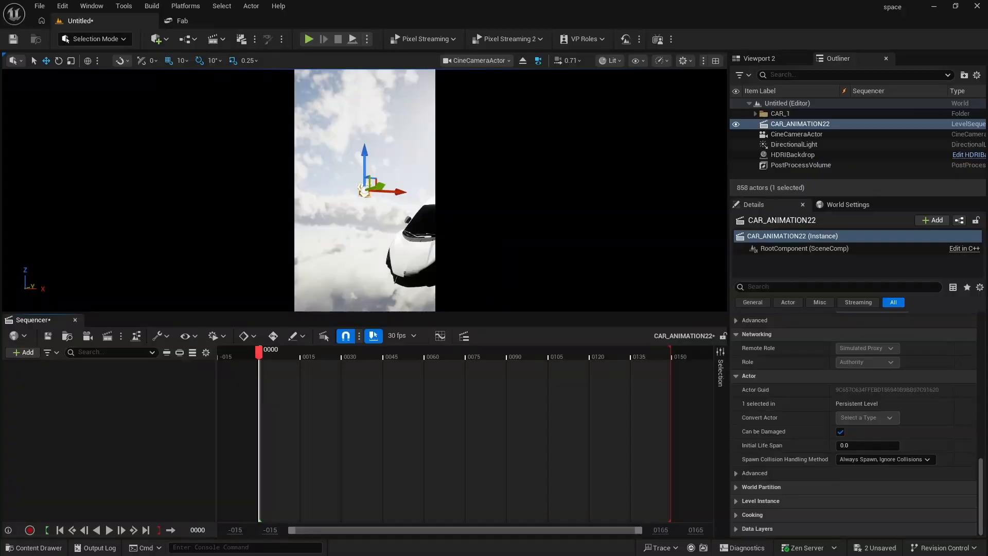
Step: Save the level as new2 in the Content folder and show the viewport through the CineCameraActor again
{"action": "key", "text": "ctrl+s"}
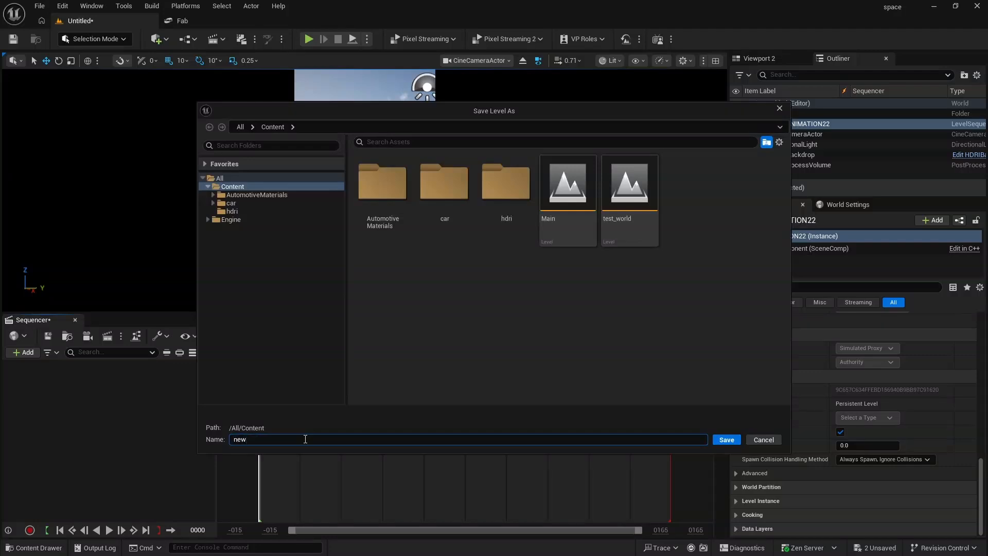
{"action": "left_click", "coordinate": [736, 438]}
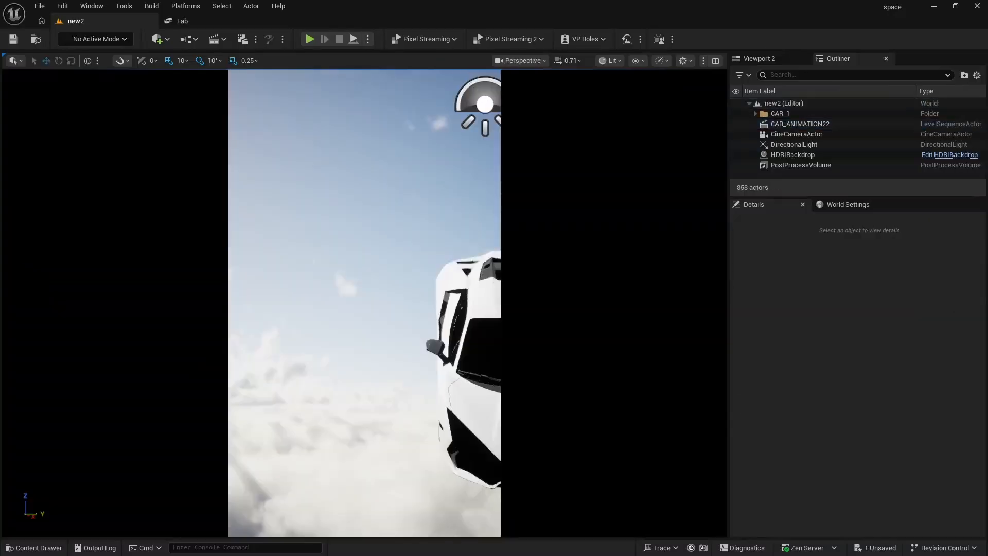
{"action": "right_click", "coordinate": [455, 397]}
{"action": "left_click", "coordinate": [446, 53]}
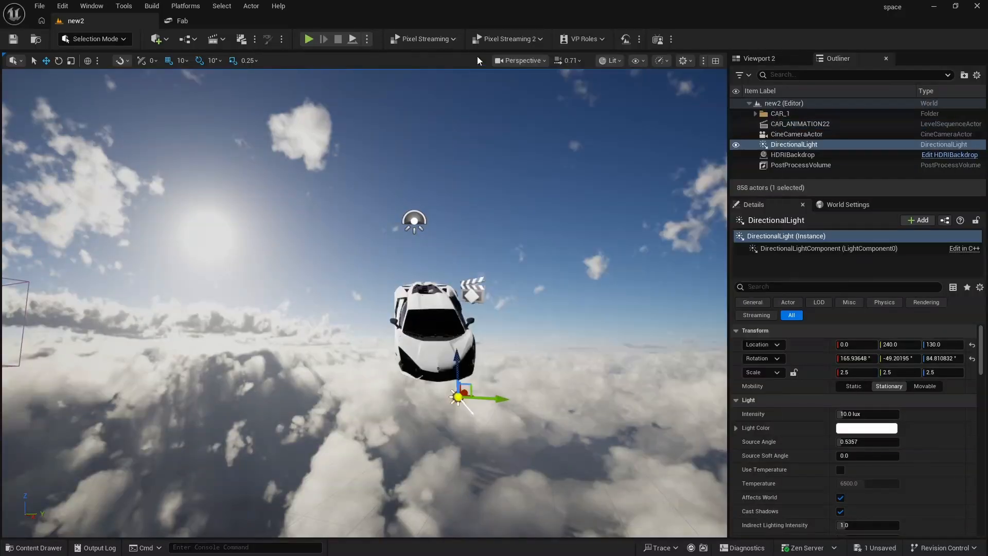
{"action": "left_click", "coordinate": [504, 60]}
{"action": "left_click", "coordinate": [523, 122]}
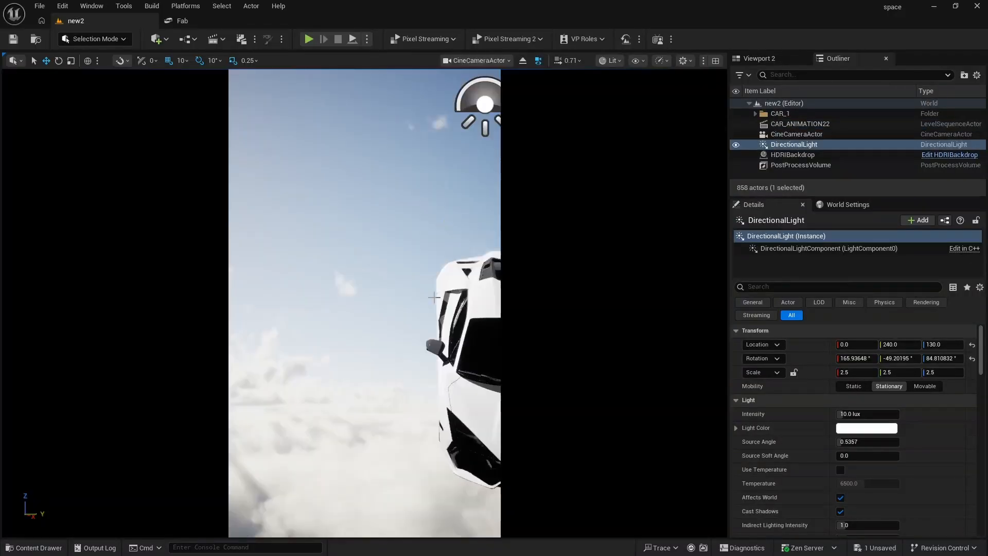
Step: Open the CAR_ANIMATION22 sequence for editing and add the CineCameraActor to it
{"action": "left_click", "coordinate": [216, 38]}
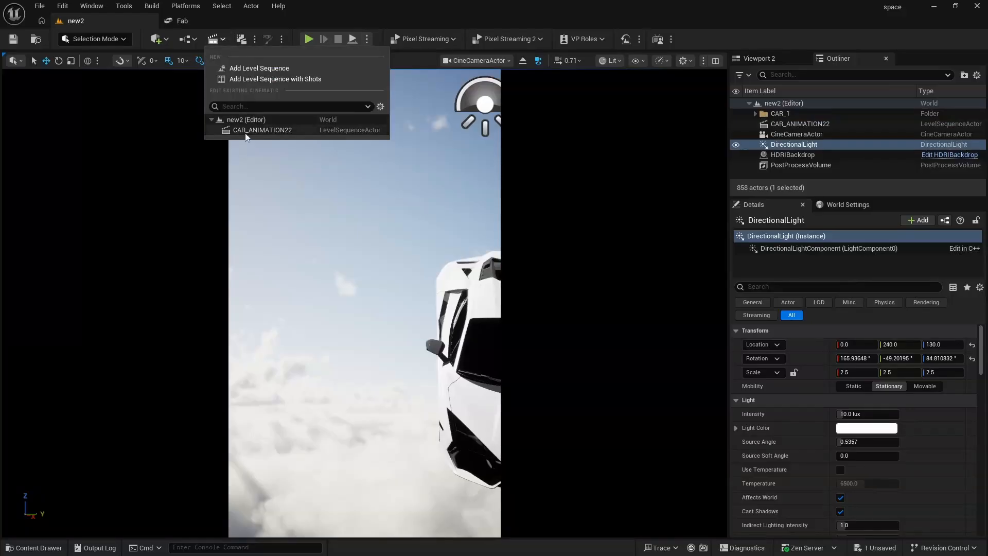
{"action": "left_click", "coordinate": [254, 123]}
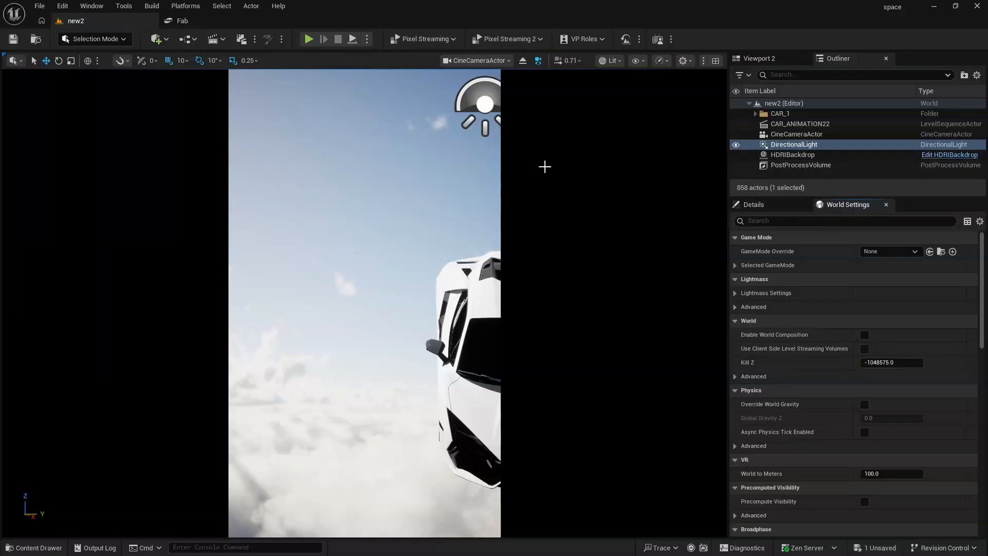
{"action": "left_click", "coordinate": [221, 41]}
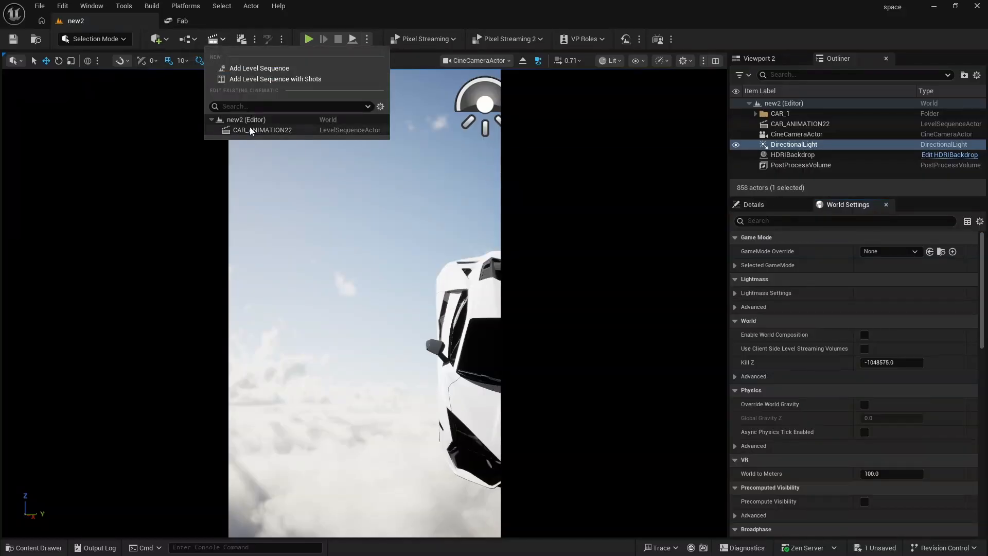
{"action": "left_click", "coordinate": [244, 132]}
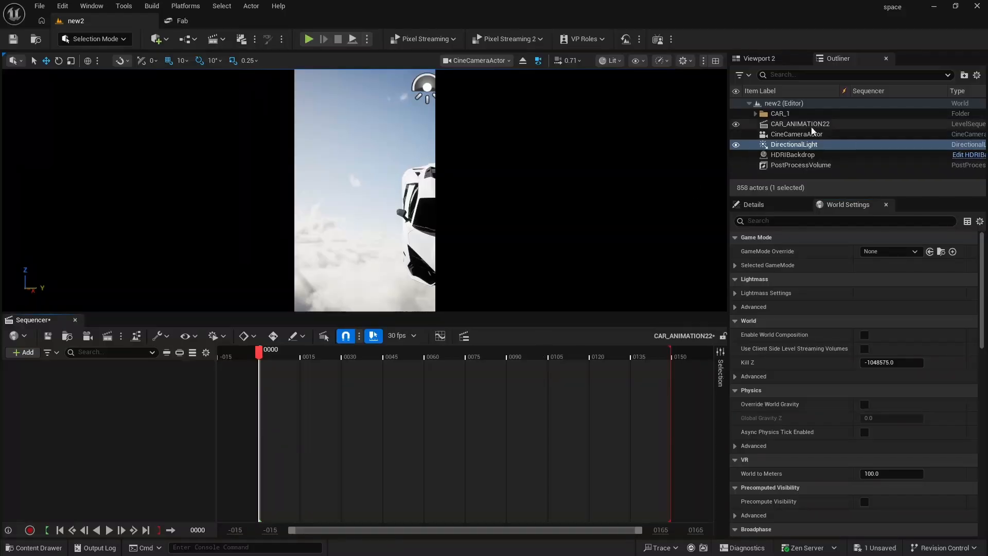
{"action": "left_click", "coordinate": [805, 135]}
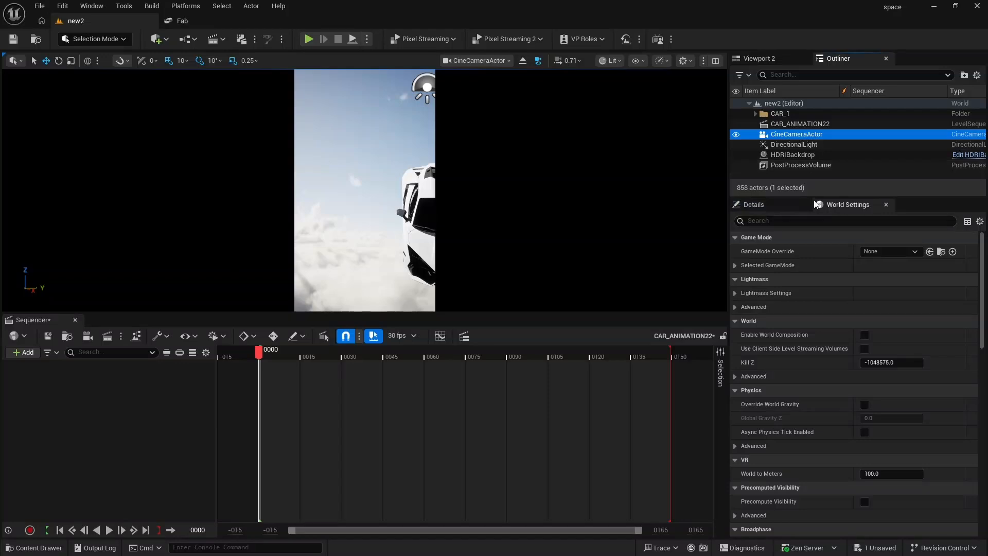
{"action": "left_click_drag", "start_coordinate": [797, 135], "coordinate": [66, 421]}
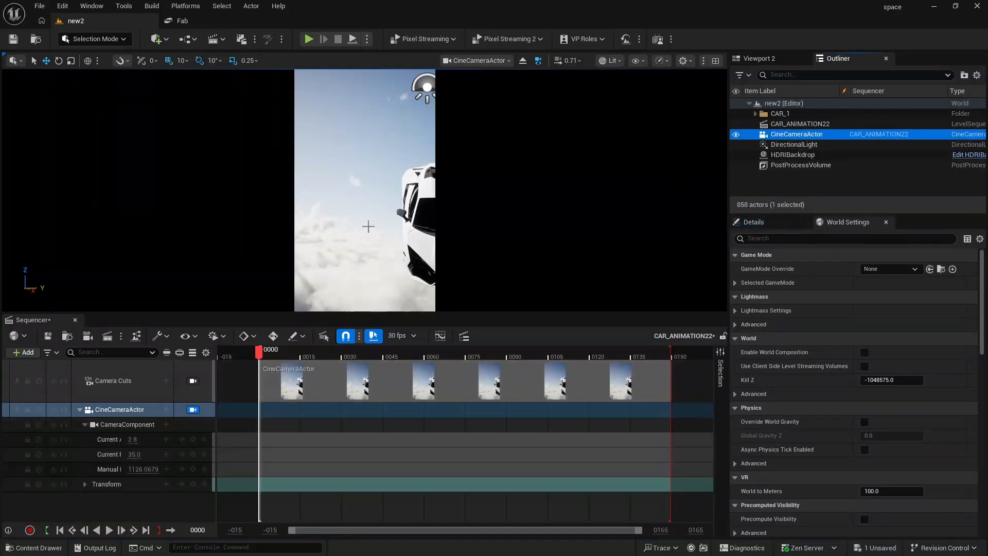
Step: Move the cine camera around to the car's side and back until the whole car fits in the vertical frame
{"action": "right_click_drag", "start_coordinate": [368, 226], "coordinate": [494, 218]}
{"action": "key", "text": "a"}
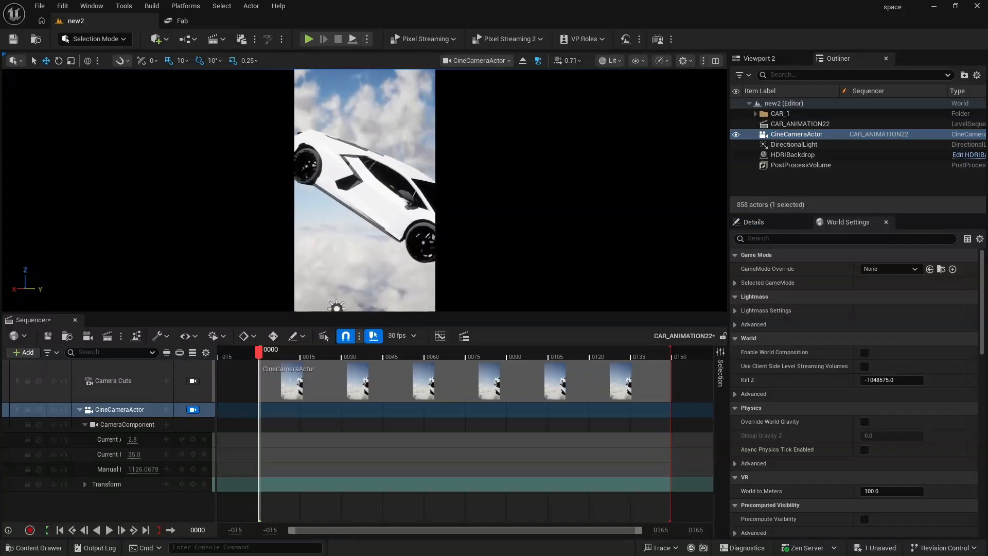
{"action": "key", "text": "s"}
{"action": "mouse_move", "coordinate": [364, 206]}
{"action": "right_mouse_down"}
{"action": "mouse_move", "coordinate": [364, 215]}
{"action": "mouse_move", "coordinate": [350, 185]}
{"action": "mouse_move", "coordinate": [366, 214]}
{"action": "right_mouse_up"}
{"action": "key", "text": "d"}
{"action": "key", "text": "s"}
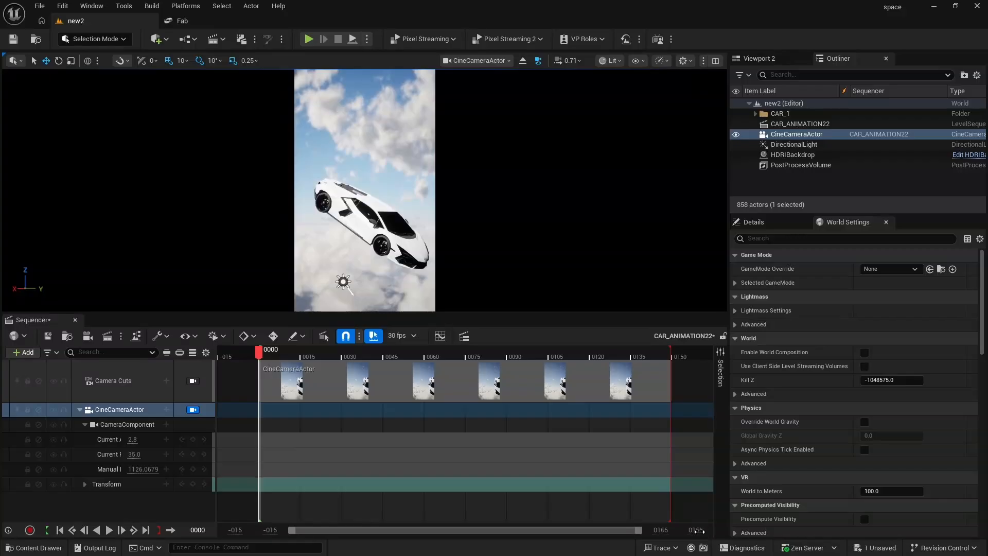
Step: Set the timeline's view and working range ends to 1000 and extend the camera cut and playback range to that end
{"action": "type", "text": "1"}
{"action": "left_click", "coordinate": [666, 530]}
{"action": "type", "text": "1000"}
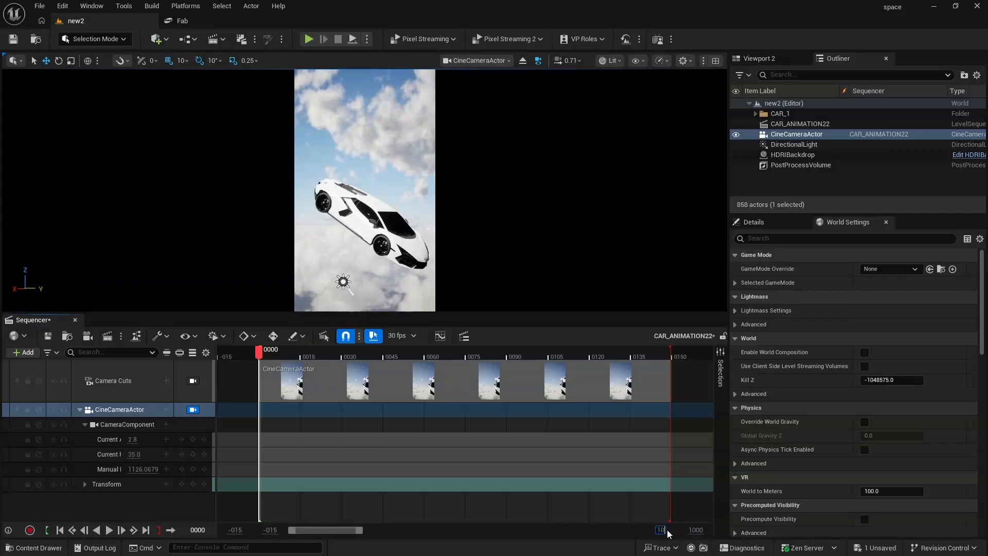
{"action": "key", "text": "Return"}
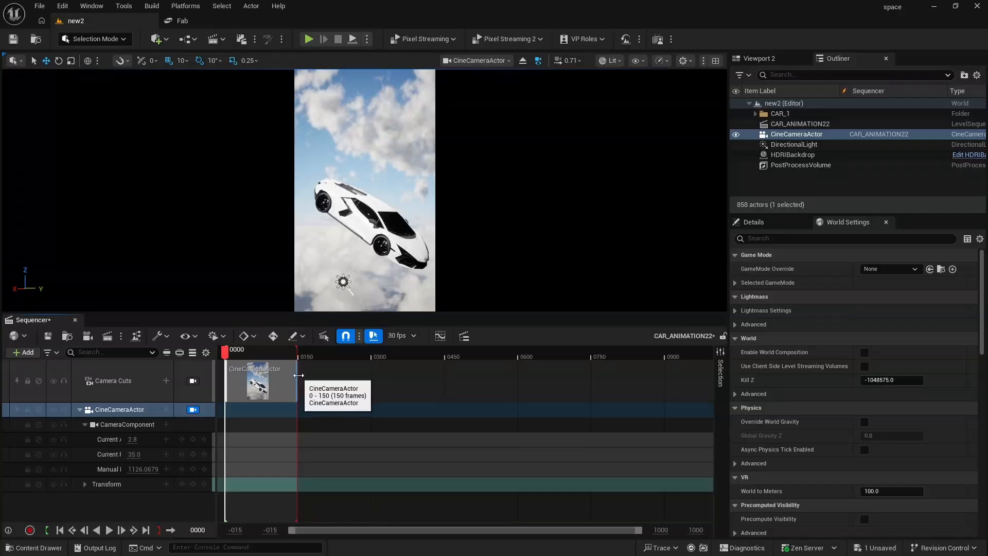
{"action": "left_click_drag", "start_coordinate": [296, 376], "coordinate": [715, 382]}
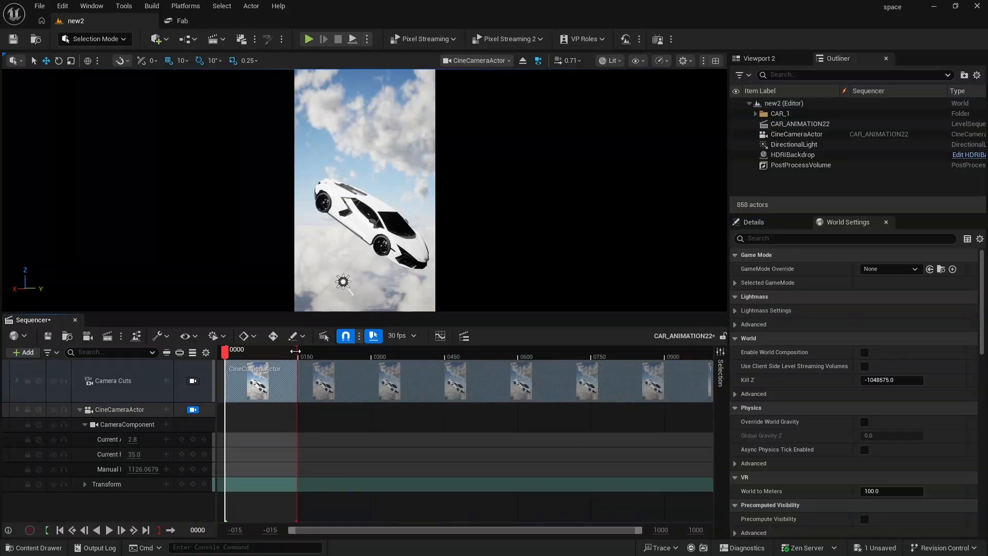
{"action": "left_click_drag", "start_coordinate": [295, 351], "coordinate": [737, 369]}
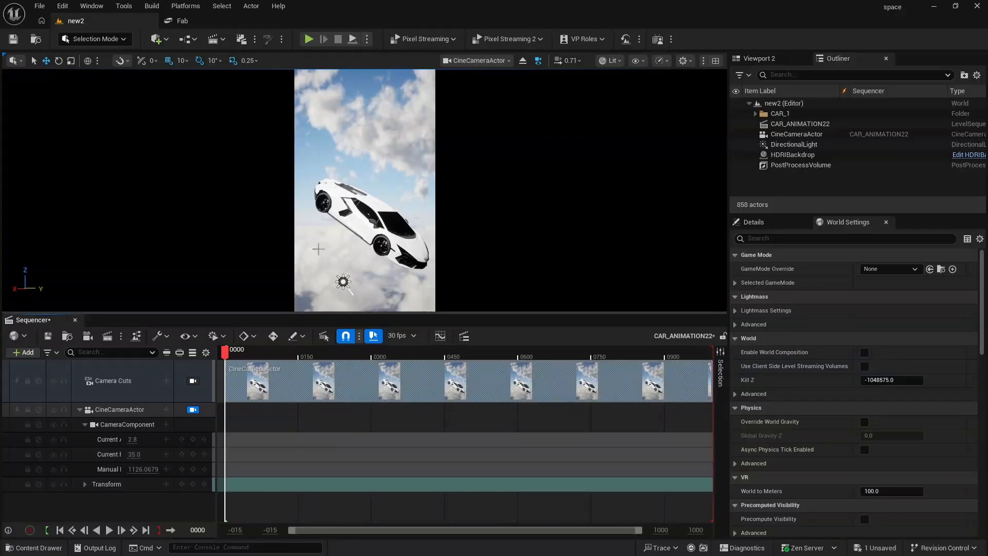
Step: Frame the car's front up close with the cine camera at about 0.306 camera speed and key its transform at frame 0
{"action": "key", "text": "w"}
{"action": "right_click_drag", "start_coordinate": [364, 190], "coordinate": [319, 179]}
{"action": "key", "text": "d"}
{"action": "key", "text": "w"}
{"action": "key", "text": "s"}
{"action": "key", "text": "s"}
{"action": "scroll", "coordinate": [331, 187], "scroll_direction": "down", "scroll_amount": 2}
{"action": "key", "text": "w"}
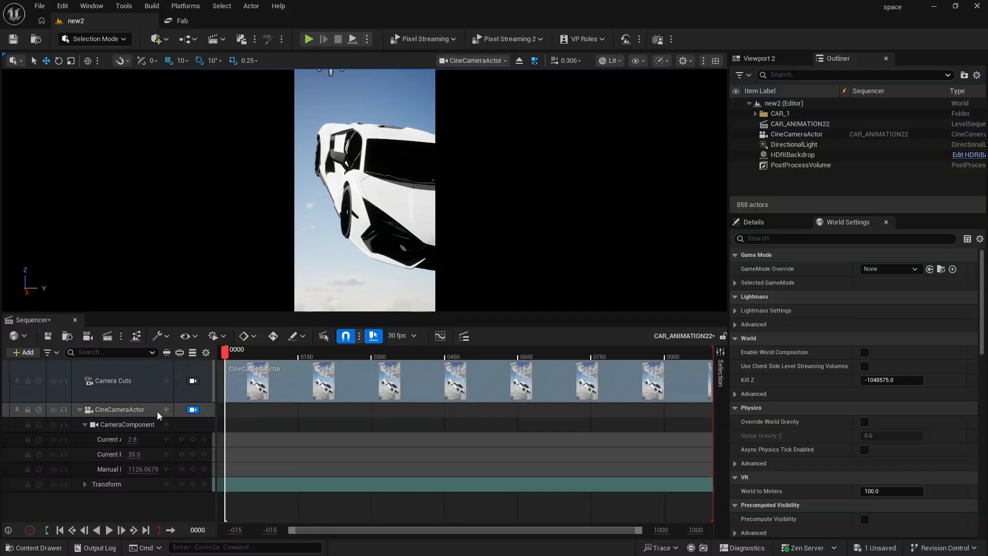
{"action": "left_click", "coordinate": [193, 484]}
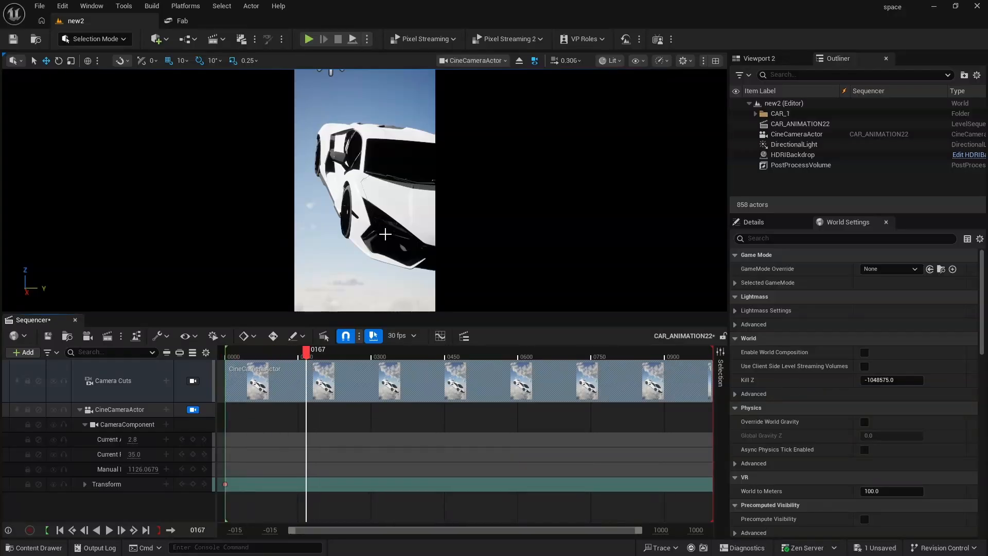
Step: At frame 167, move the cine camera in close on the car's side mirror and key its transform
{"action": "right_click_drag", "start_coordinate": [385, 234], "coordinate": [297, 227]}
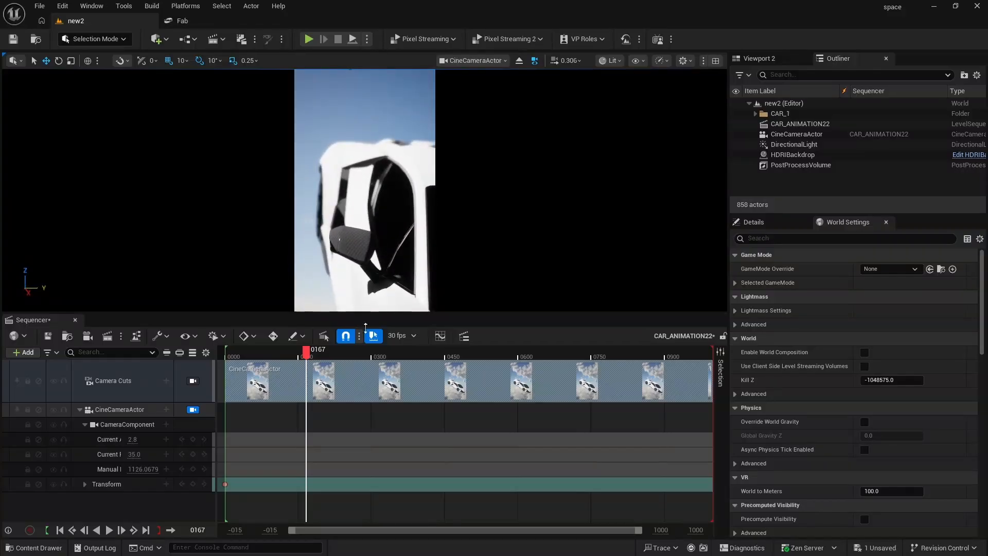
{"action": "left_click", "coordinate": [193, 484]}
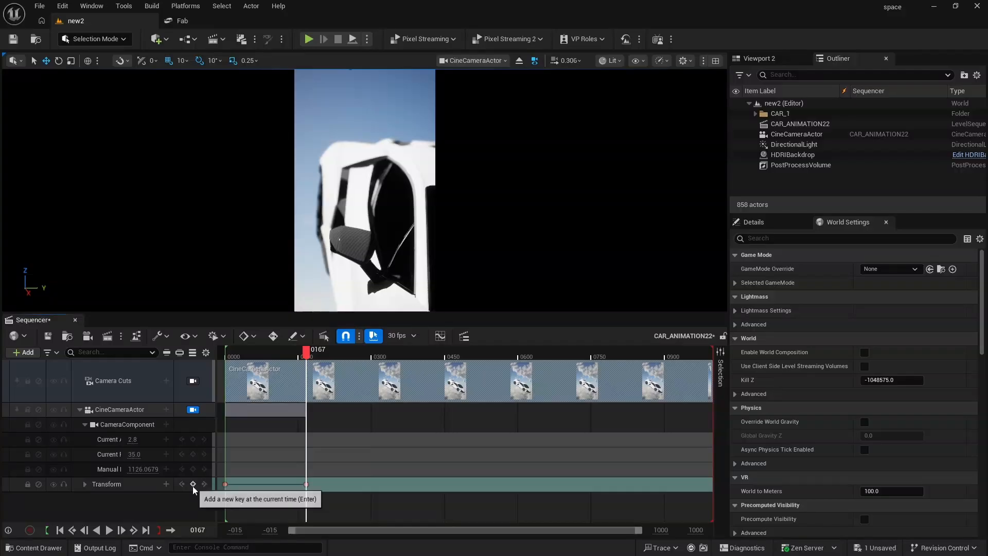
Step: Play the camera move from the start and scrub past the side mirror close-up to check the first shot
{"action": "left_click_drag", "start_coordinate": [306, 355], "coordinate": [226, 355]}
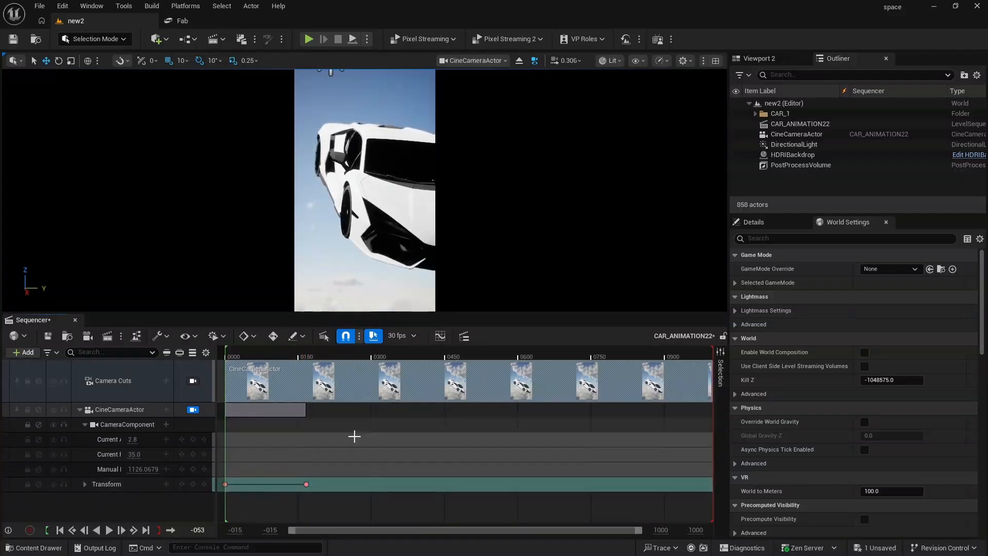
{"action": "key", "text": "space"}
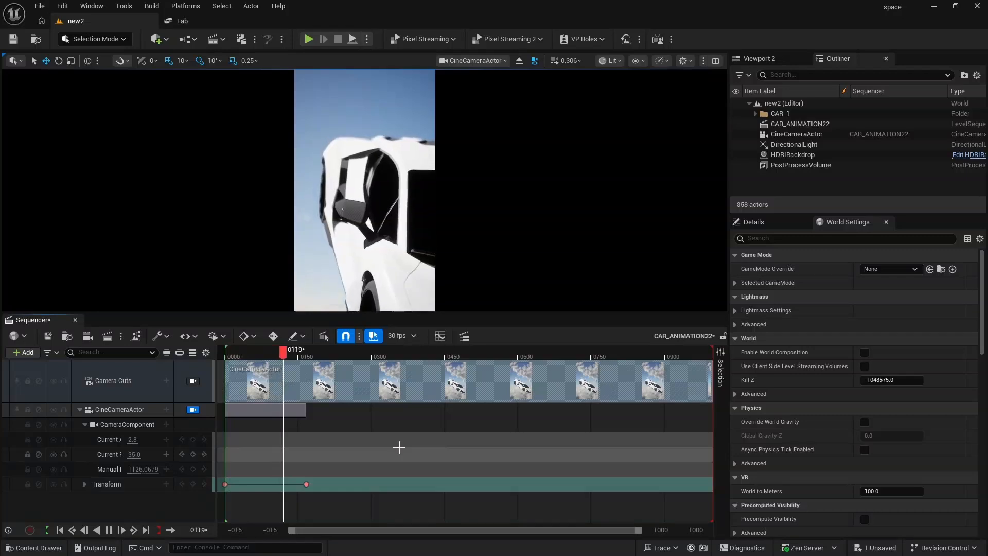
{"action": "key", "text": "space"}
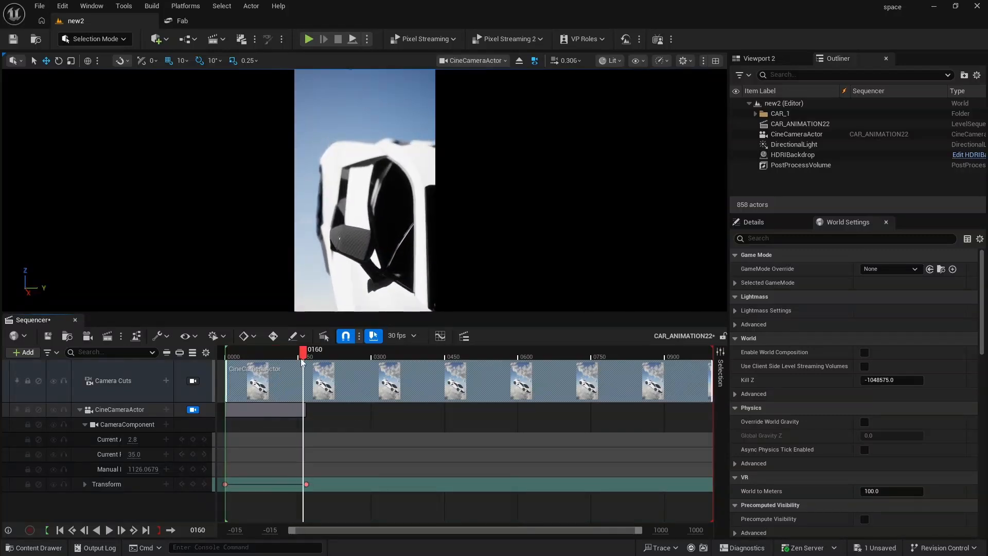
{"action": "left_click_drag", "start_coordinate": [303, 355], "coordinate": [348, 359]}
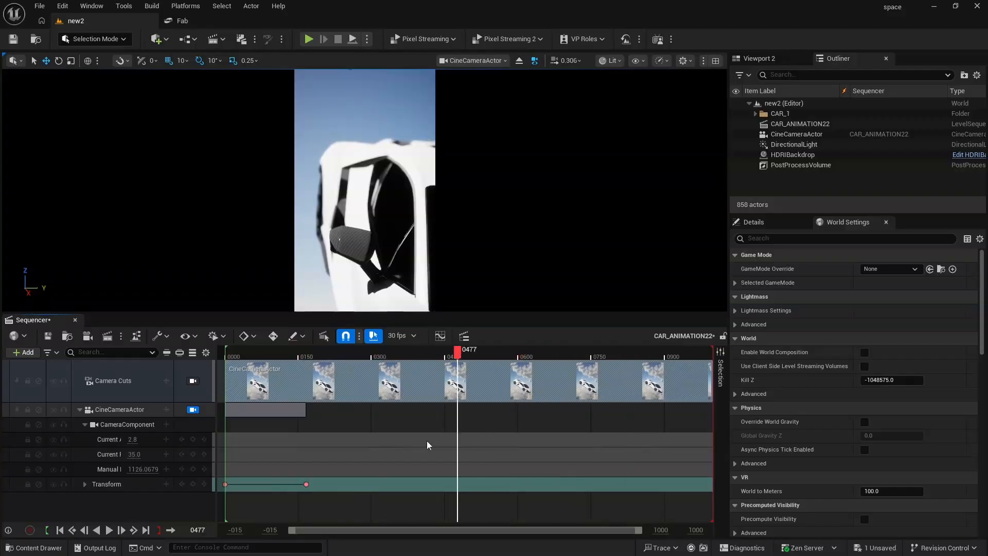
{"action": "left_click", "coordinate": [405, 447]}
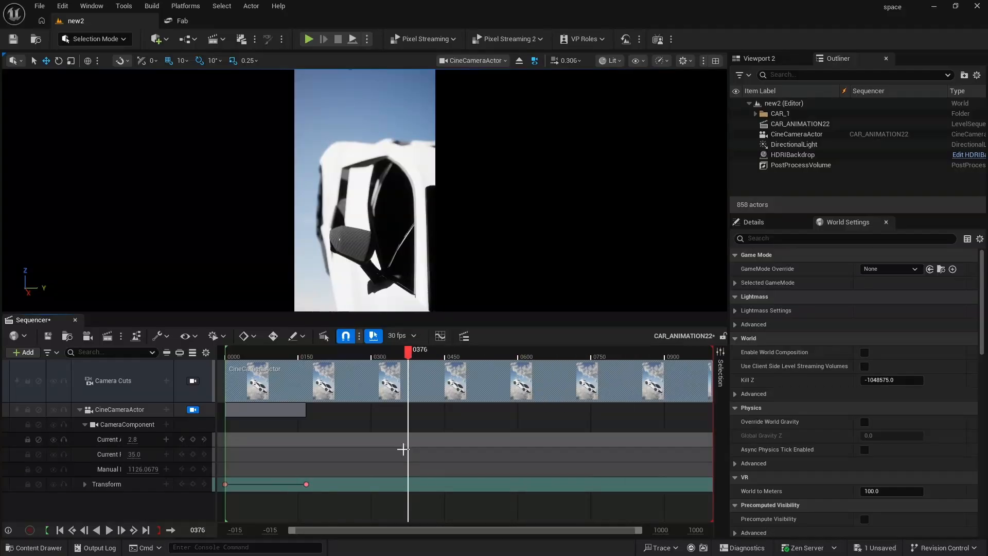
Step: Switch both cine camera transform keys to linear interpolation and replay the first shot from frame 0
{"action": "left_click", "coordinate": [306, 485]}
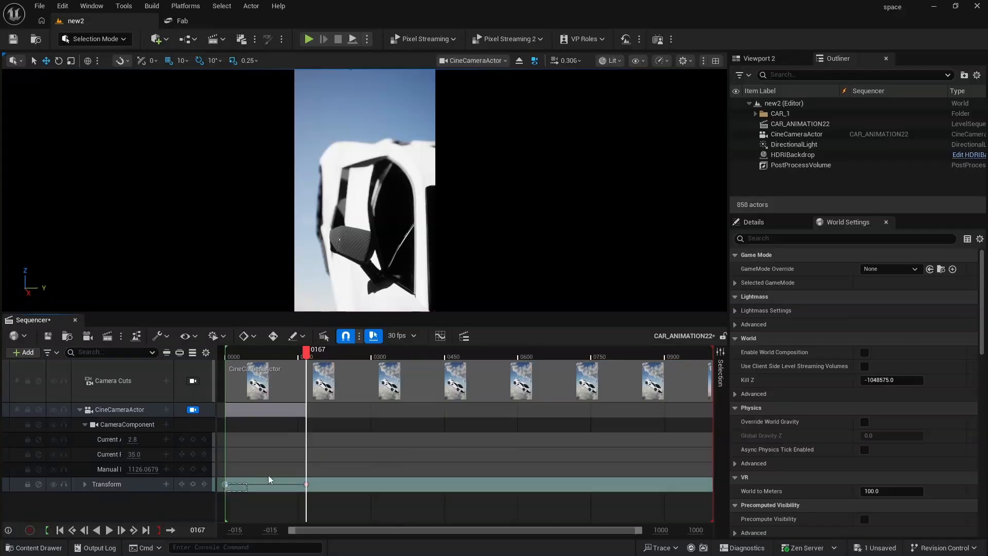
{"action": "left_click_drag", "start_coordinate": [268, 476], "coordinate": [325, 469]}
{"action": "right_click", "coordinate": [306, 484]}
{"action": "left_click", "coordinate": [350, 383]}
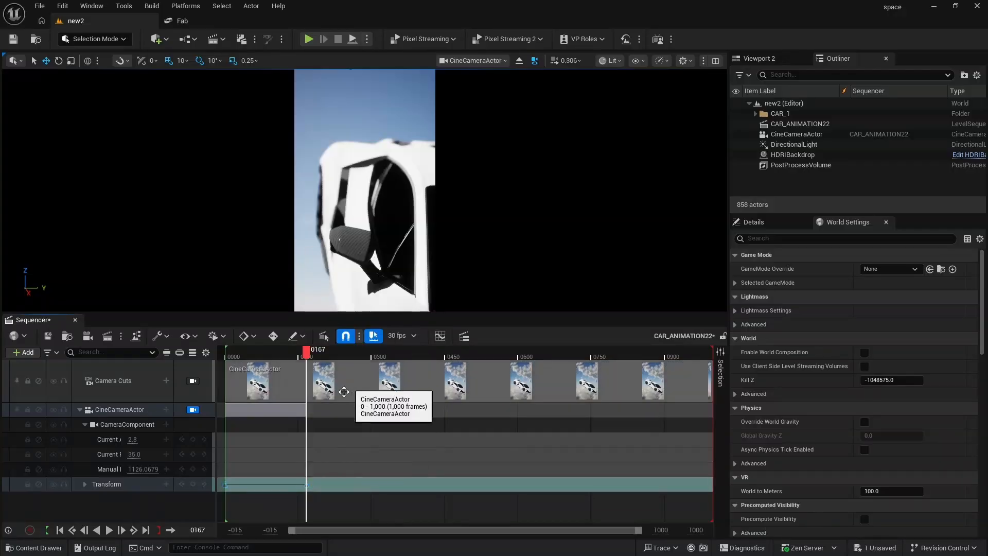
{"action": "left_click_drag", "start_coordinate": [295, 355], "coordinate": [203, 369]}
{"action": "key", "text": "space"}
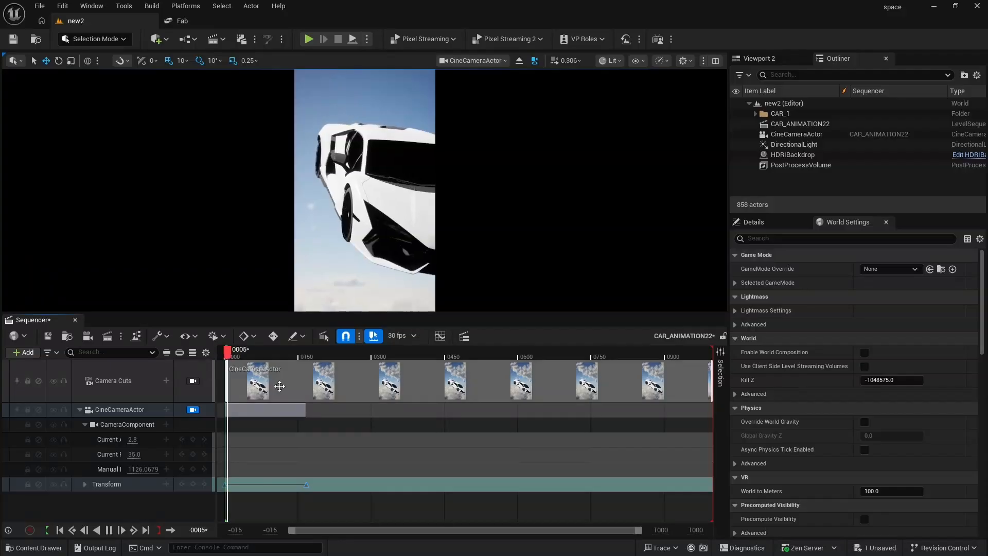
{"action": "key", "text": "space"}
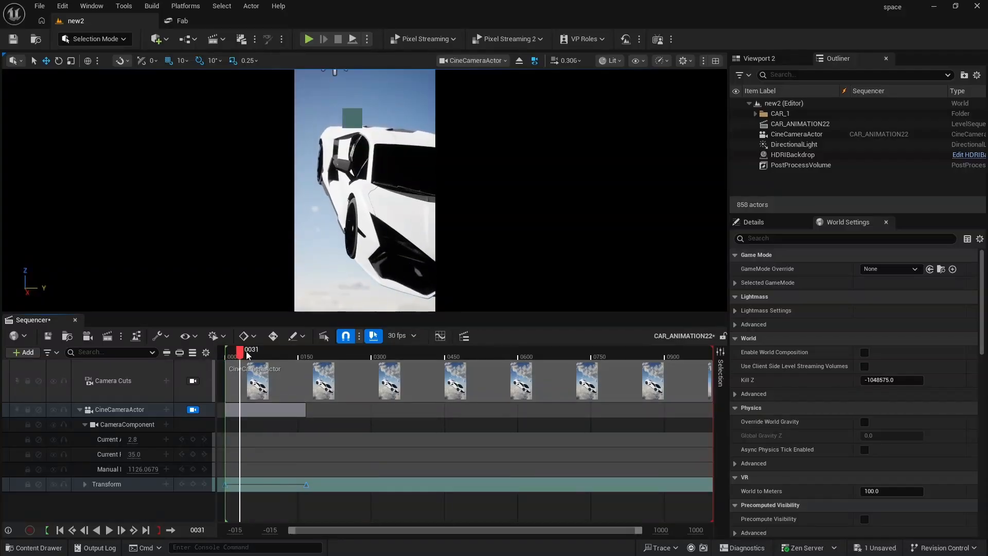
Step: At frame 168, one frame after the mirror key, reframe the camera on the car's side and front wheel and key its transform
{"action": "left_click_drag", "start_coordinate": [240, 355], "coordinate": [307, 366]}
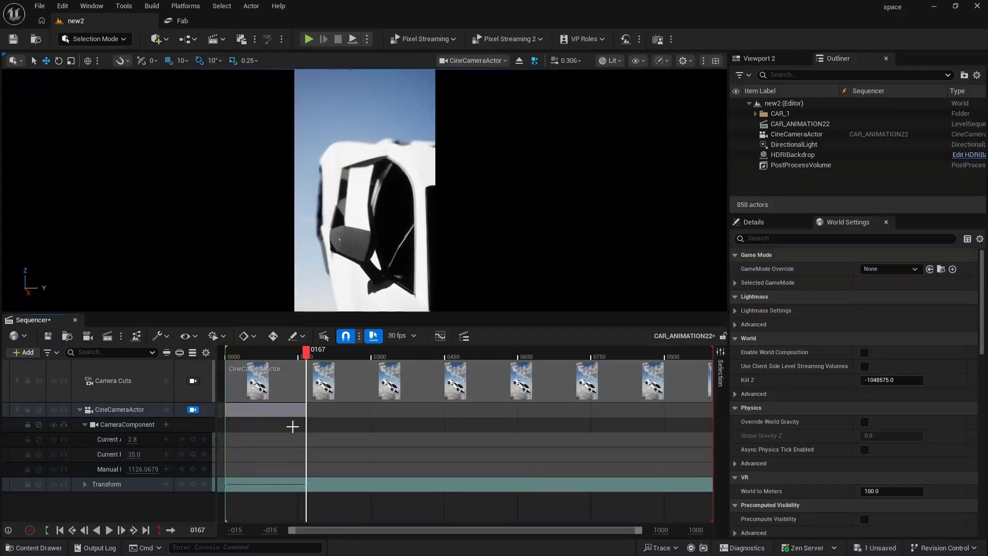
{"action": "scroll", "coordinate": [288, 465], "scroll_direction": "up", "scroll_amount": 15, "text": "ctrl"}
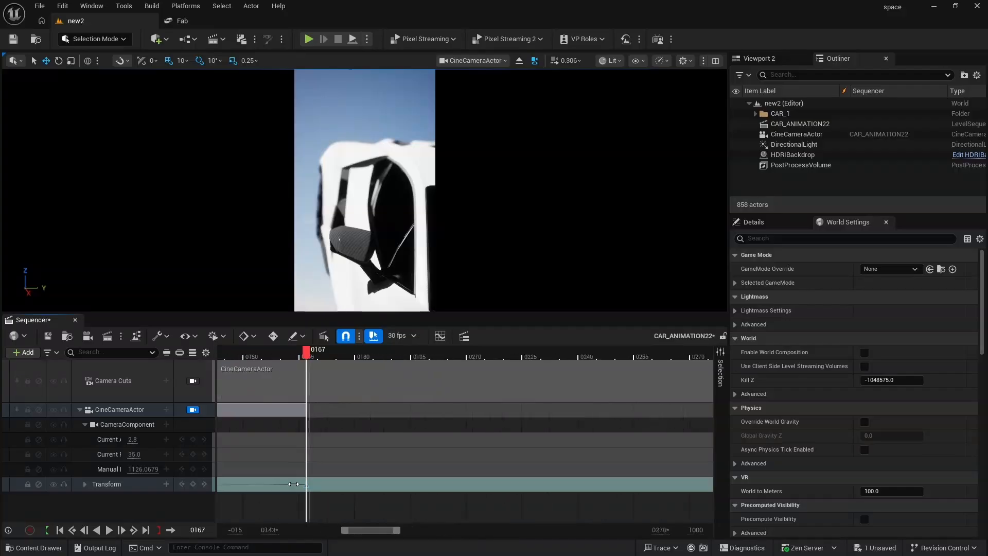
{"action": "scroll", "coordinate": [294, 483], "scroll_direction": "up", "scroll_amount": 1, "text": "ctrl"}
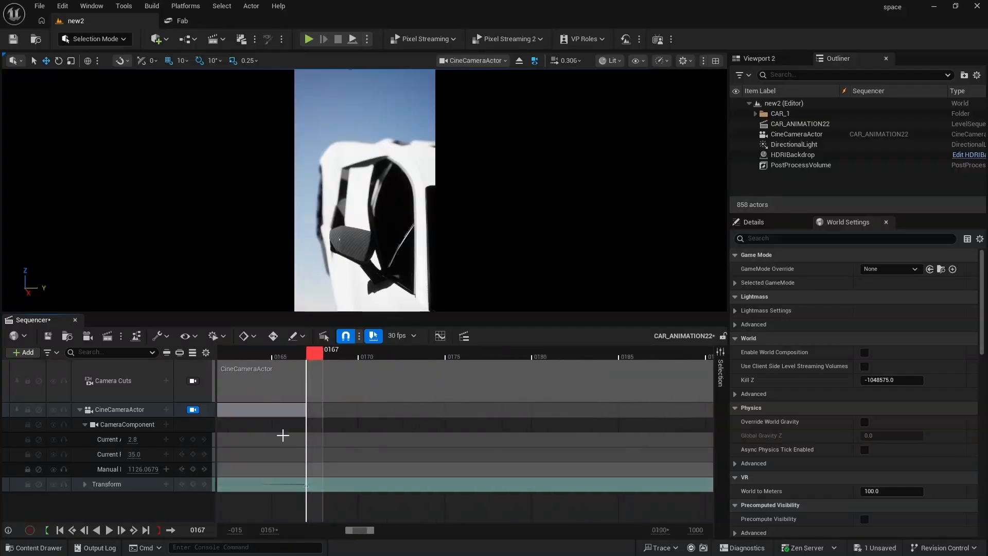
{"action": "left_click", "coordinate": [122, 530]}
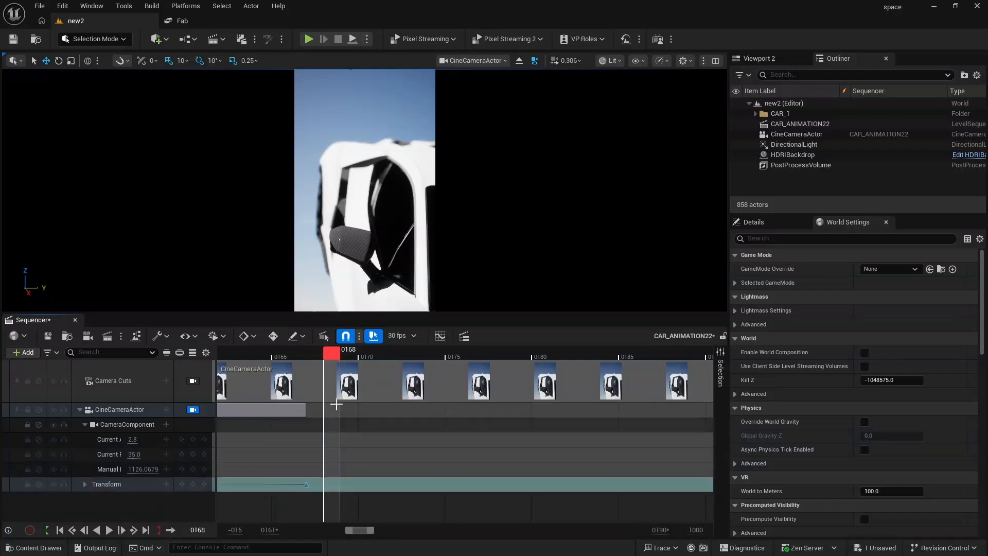
{"action": "right_click_drag", "start_coordinate": [365, 190], "coordinate": [352, 214]}
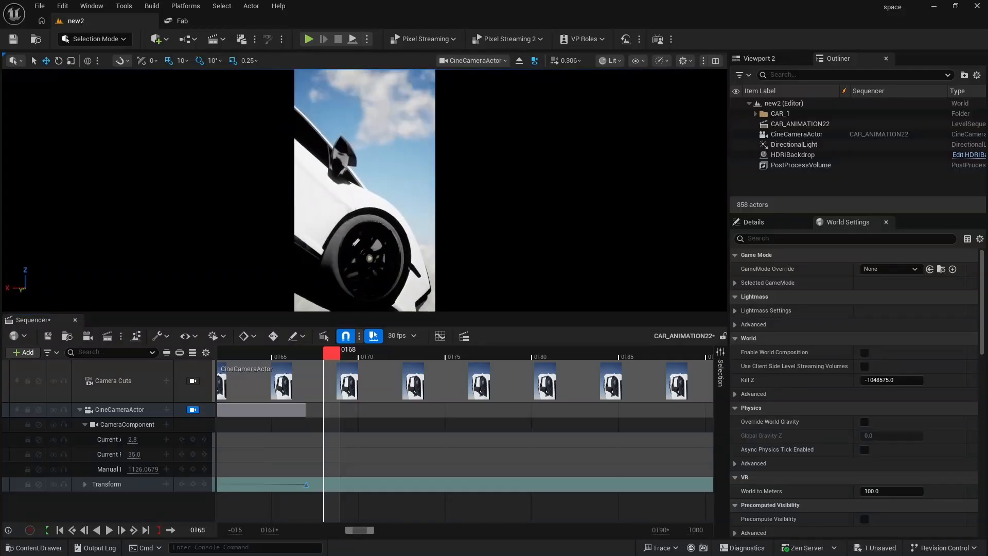
{"action": "left_click", "coordinate": [193, 484]}
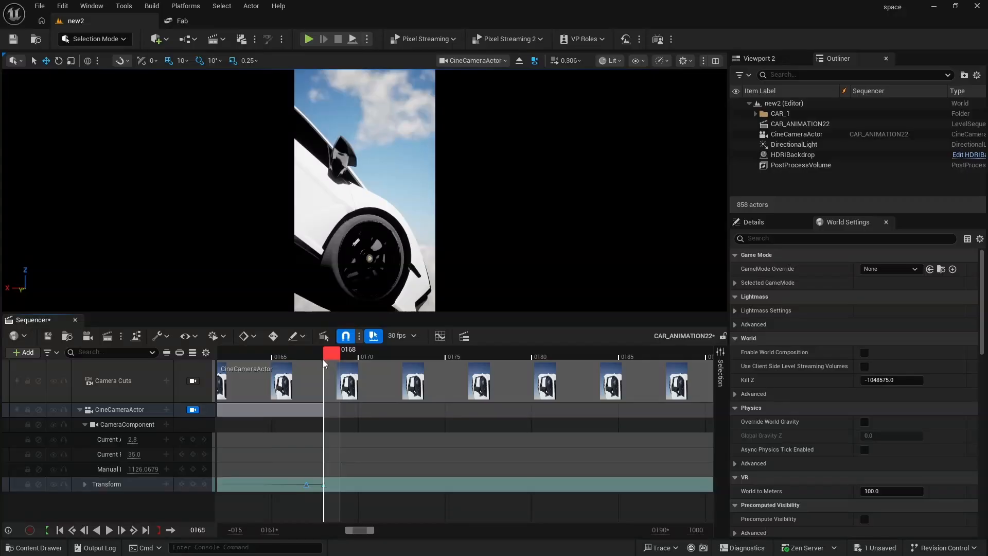
Step: At frame 267, pull the cine camera back and down, tilt it up towards the car's underside and key its transform
{"action": "left_click", "coordinate": [346, 362]}
{"action": "left_click_drag", "start_coordinate": [331, 359], "coordinate": [520, 356]}
{"action": "scroll", "coordinate": [430, 421], "scroll_direction": "down", "scroll_amount": 2, "text": "ctrl"}
{"action": "scroll", "coordinate": [430, 421], "scroll_direction": "down", "scroll_amount": 4, "text": "ctrl"}
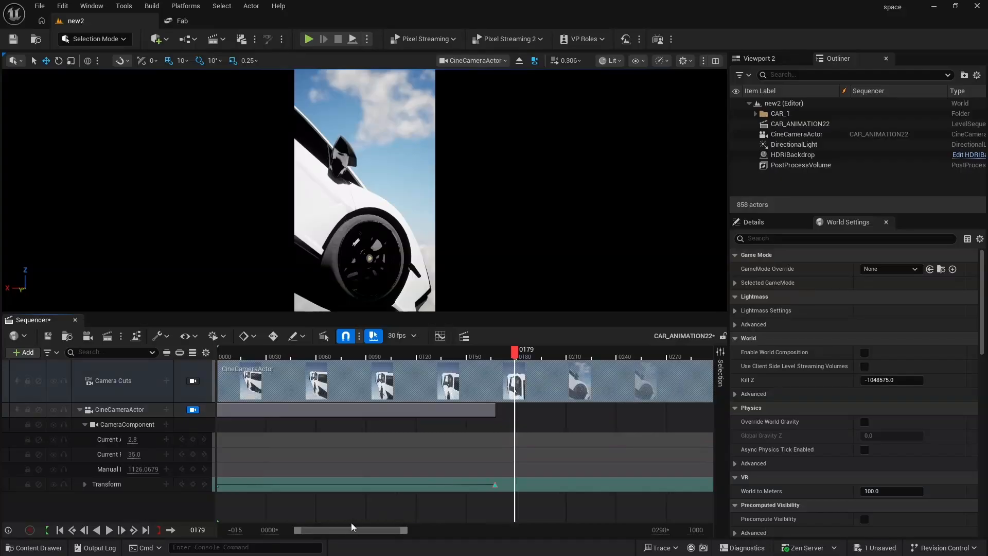
{"action": "left_click_drag", "start_coordinate": [358, 530], "coordinate": [389, 530]}
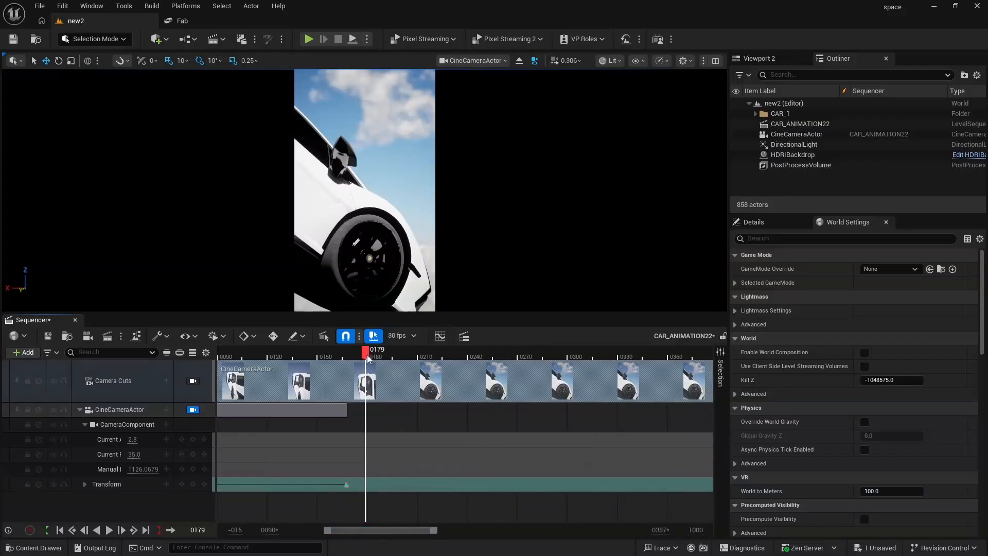
{"action": "left_click_drag", "start_coordinate": [514, 386], "coordinate": [512, 381]}
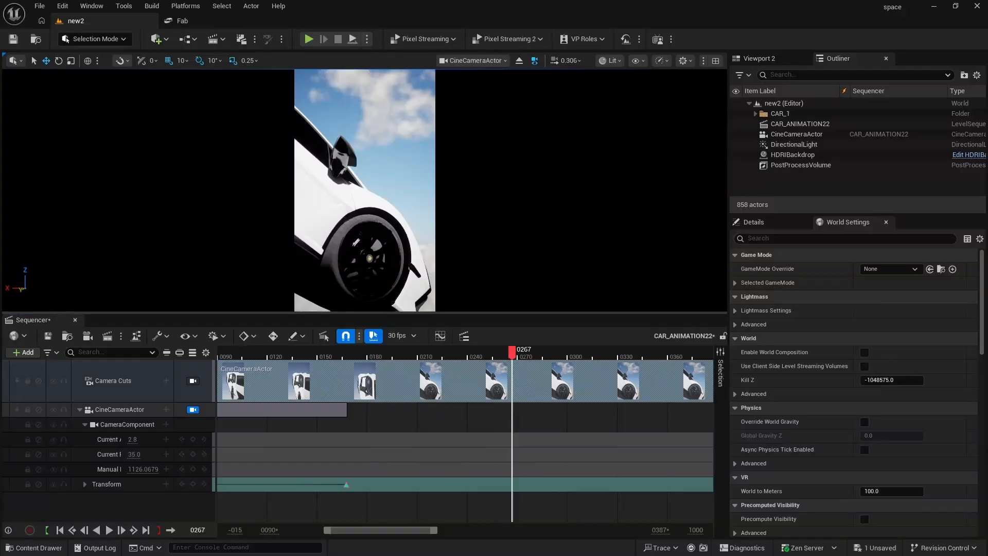
{"action": "key", "text": "s"}
{"action": "key", "text": "q"}
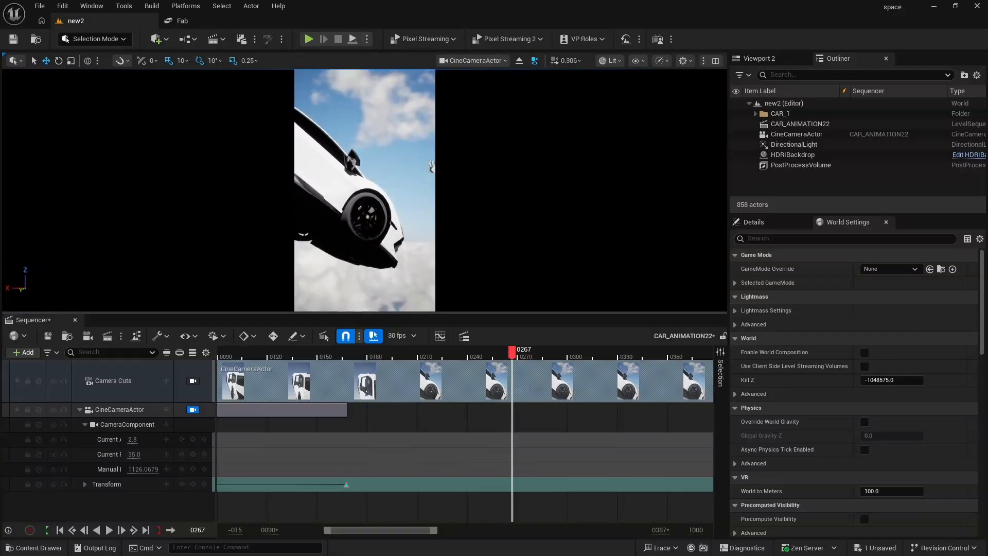
{"action": "key", "text": "q"}
{"action": "right_click_drag", "start_coordinate": [364, 190], "coordinate": [365, 163]}
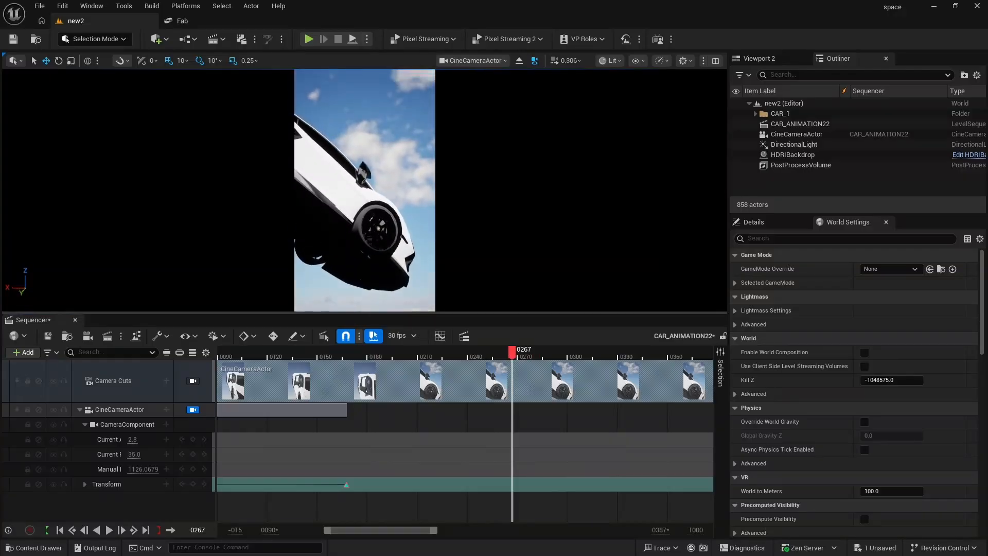
{"action": "left_click", "coordinate": [193, 484]}
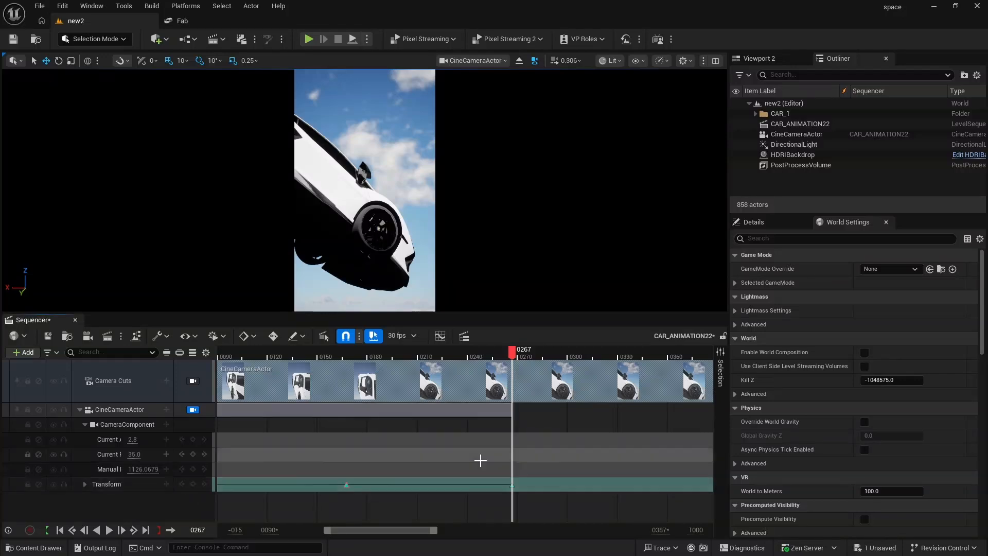
Step: Play back and scrub the hard cut between frames 167 and 168 and the wheel shot's pull-back to review both shots
{"action": "left_click_drag", "start_coordinate": [517, 359], "coordinate": [309, 373]}
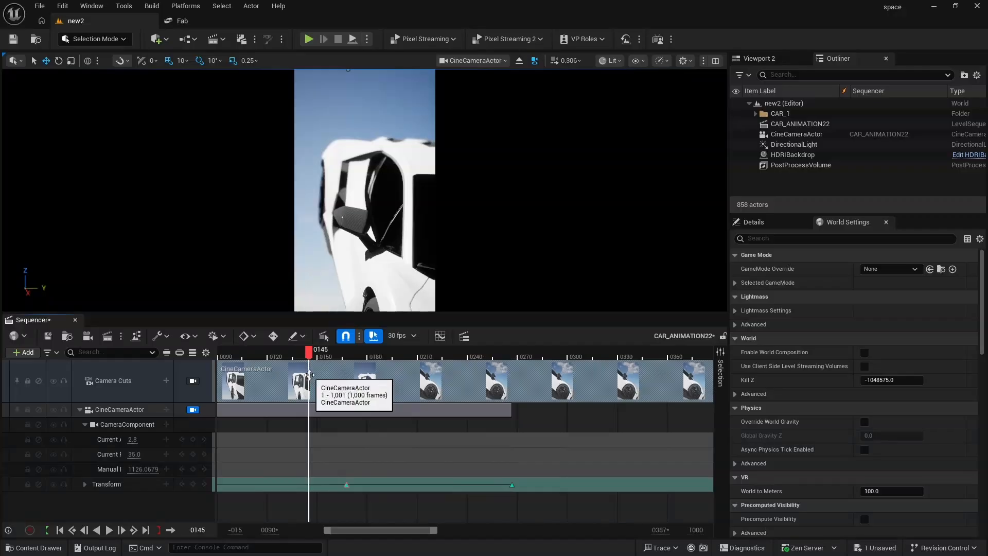
{"action": "key", "text": "space"}
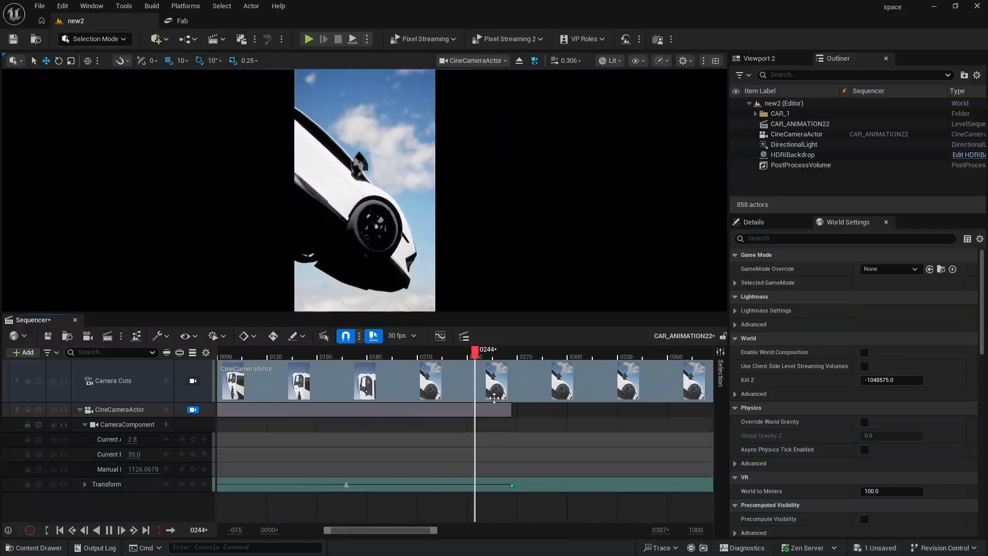
{"action": "left_click_drag", "start_coordinate": [361, 356], "coordinate": [345, 361]}
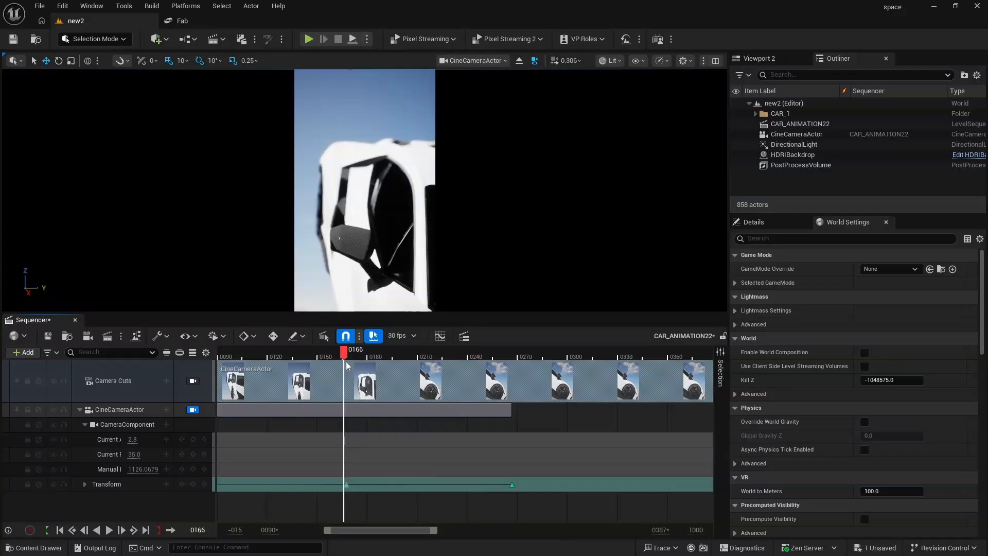
{"action": "key", "text": "space"}
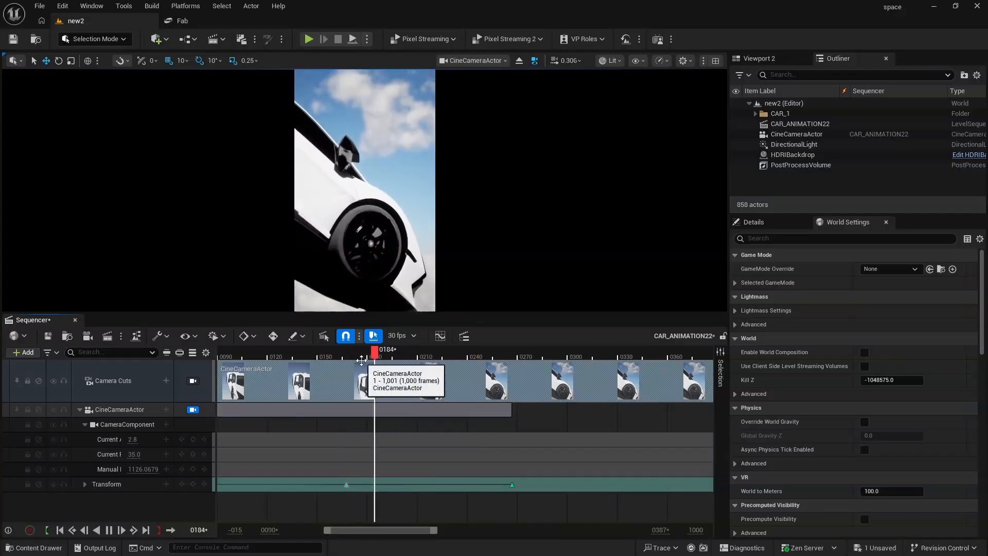
{"action": "left_click", "coordinate": [336, 356]}
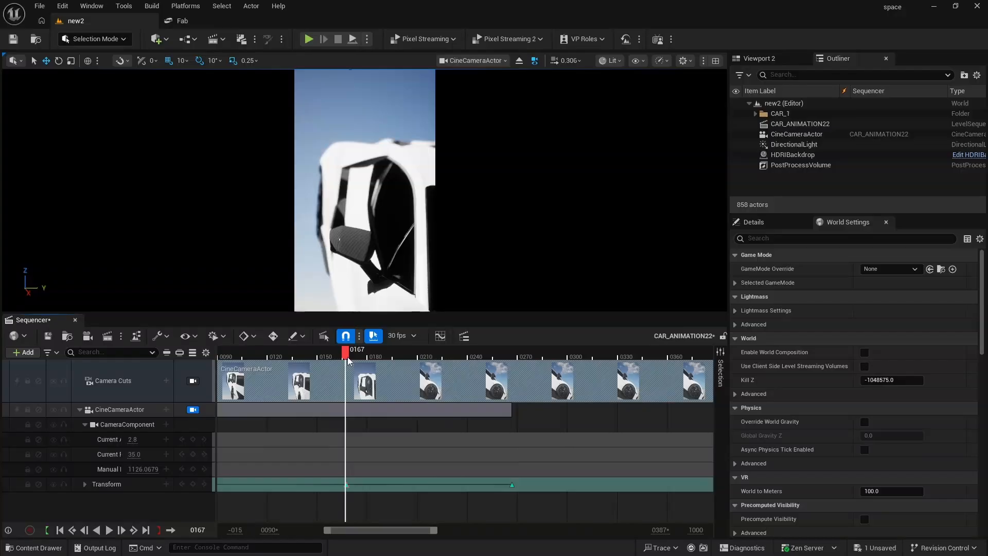
{"action": "left_click", "coordinate": [348, 358]}
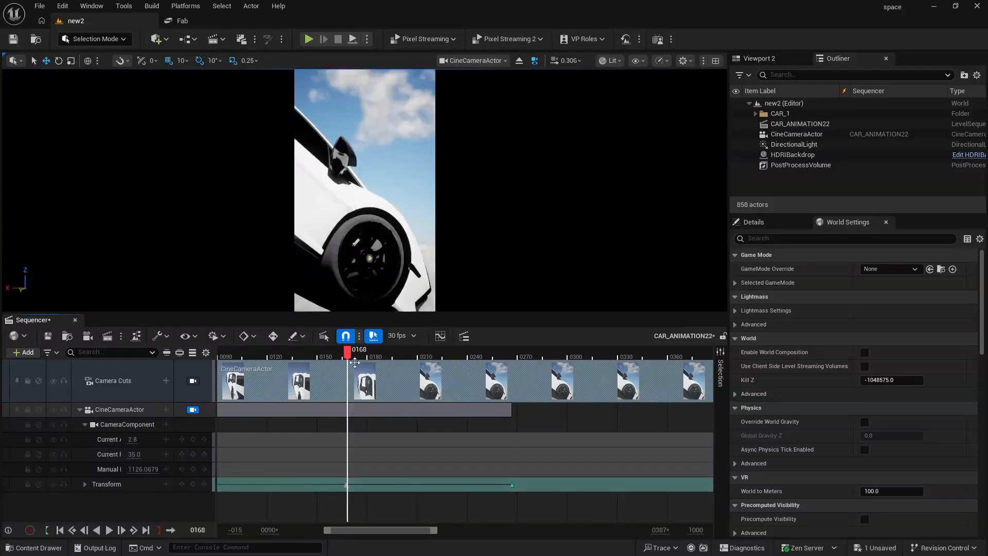
{"action": "key", "text": "space"}
{"action": "left_click", "coordinate": [313, 357]}
{"action": "key", "text": "space"}
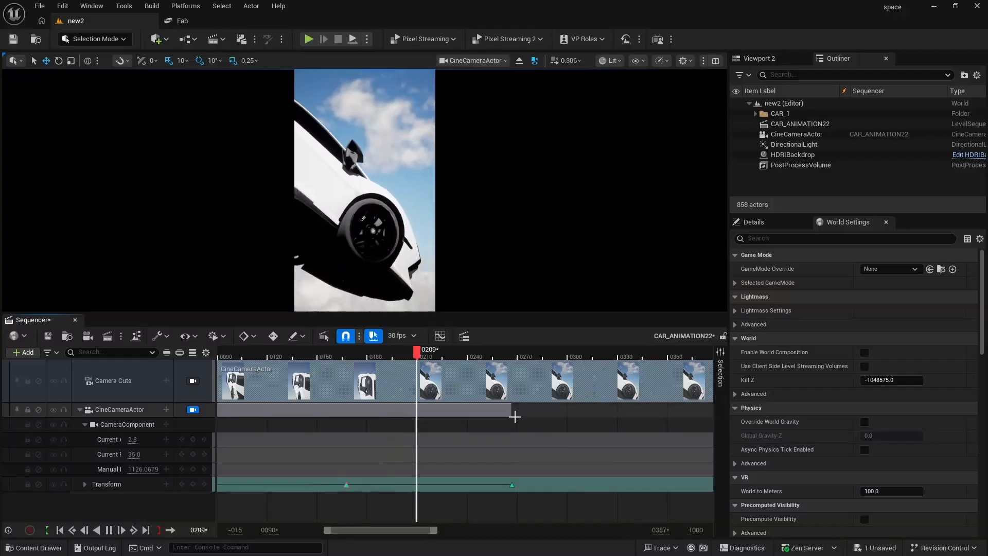
{"action": "key", "text": "space"}
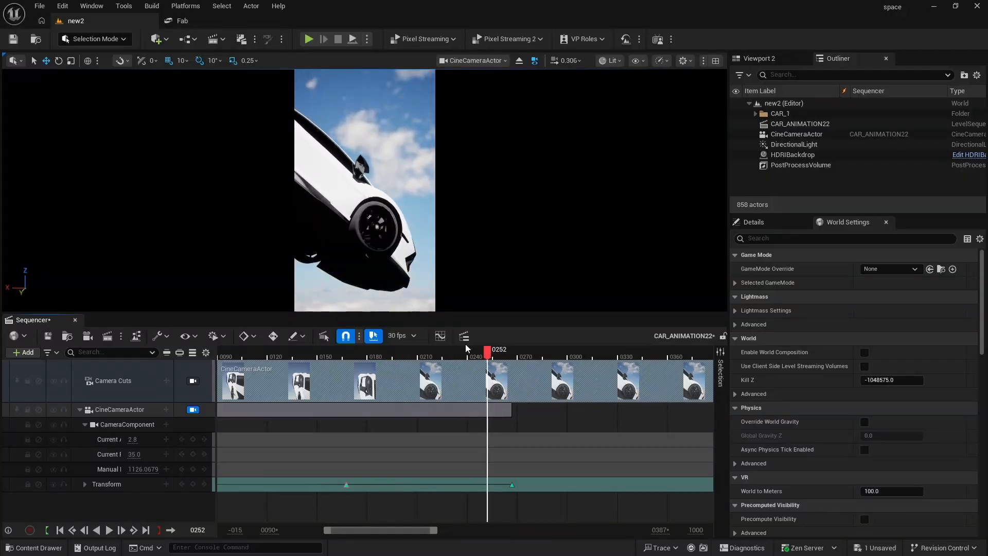
{"action": "left_click", "coordinate": [341, 354]}
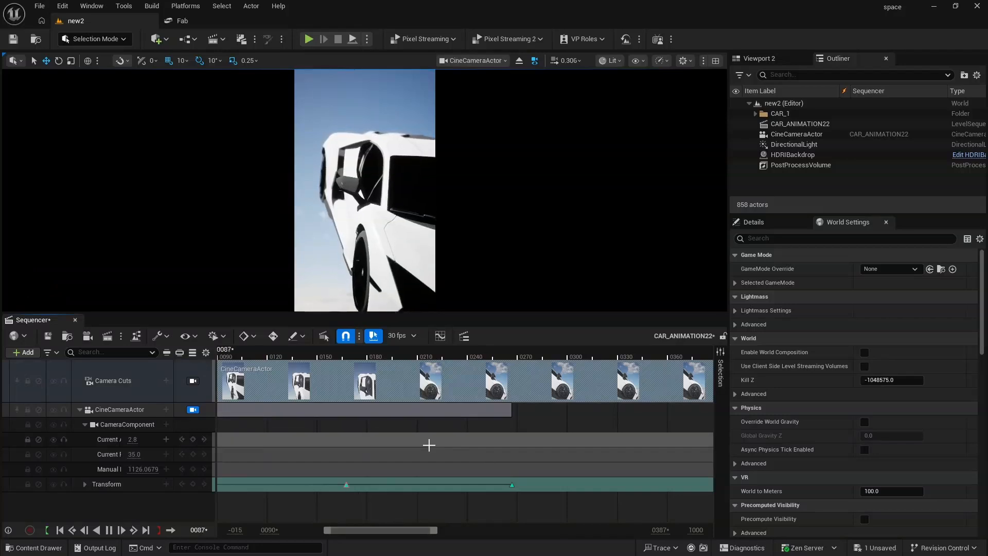
{"action": "key", "text": "space"}
{"action": "key", "text": "space"}
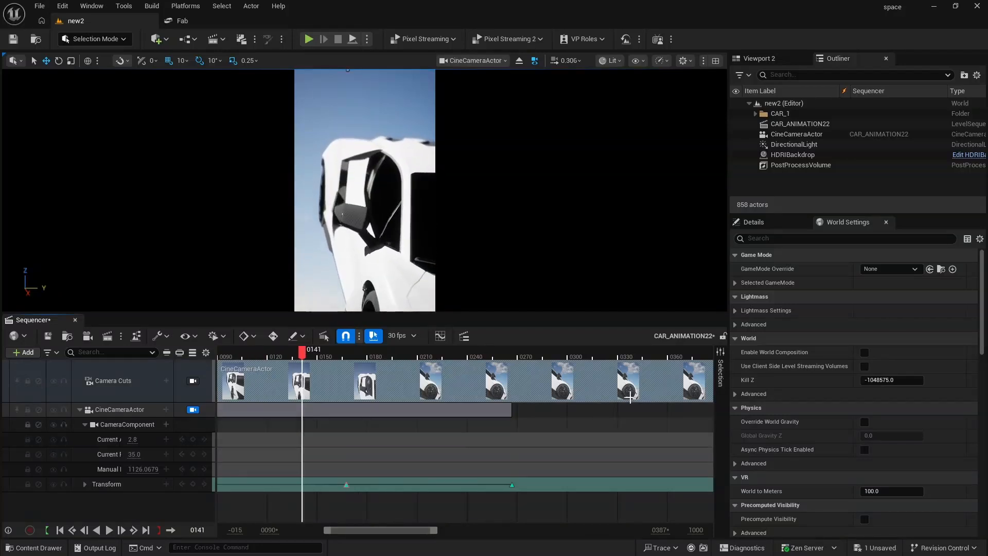
Step: Trim the end of the camera cut and the playback range to the last transform key at frame 267
{"action": "scroll", "coordinate": [571, 418], "scroll_direction": "down", "scroll_amount": 7, "text": "ctrl"}
{"action": "scroll", "coordinate": [561, 423], "scroll_direction": "down", "scroll_amount": 2, "text": "ctrl"}
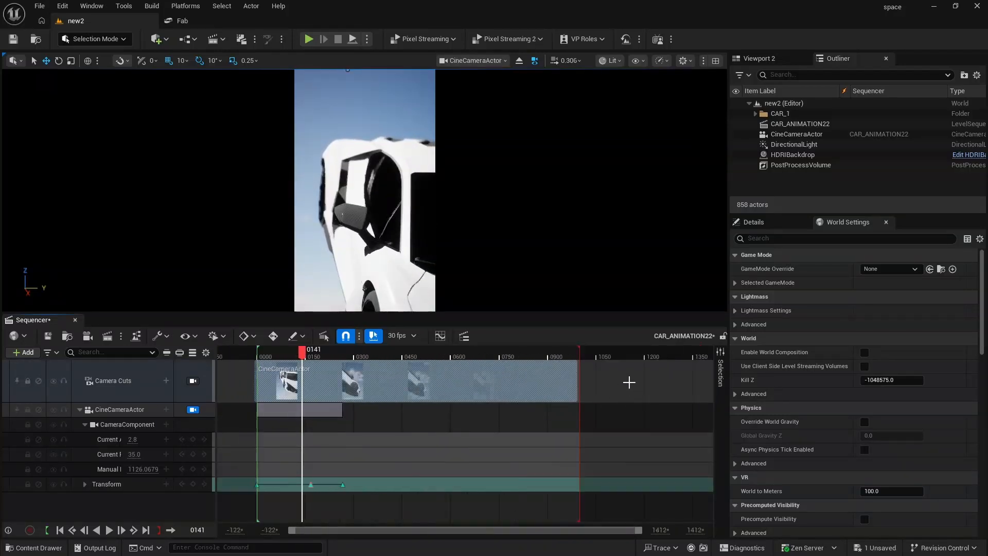
{"action": "left_click_drag", "start_coordinate": [578, 382], "coordinate": [343, 419]}
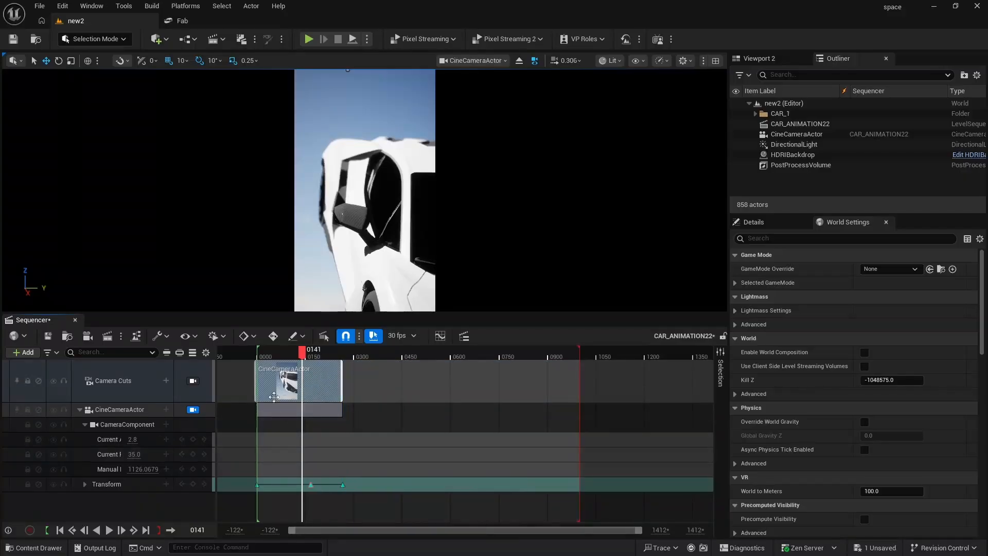
{"action": "left_click_drag", "start_coordinate": [580, 350], "coordinate": [346, 407]}
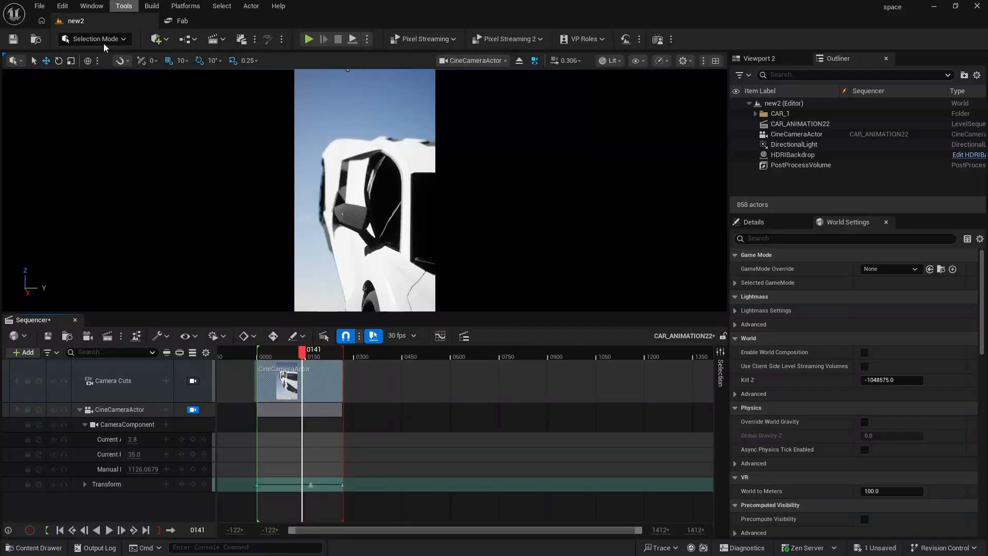
Step: Render the CAR_ANIMATION22 job locally from the Movie Render Queue and open its MovieRenders output folder full size
{"action": "left_click", "coordinate": [107, 337]}
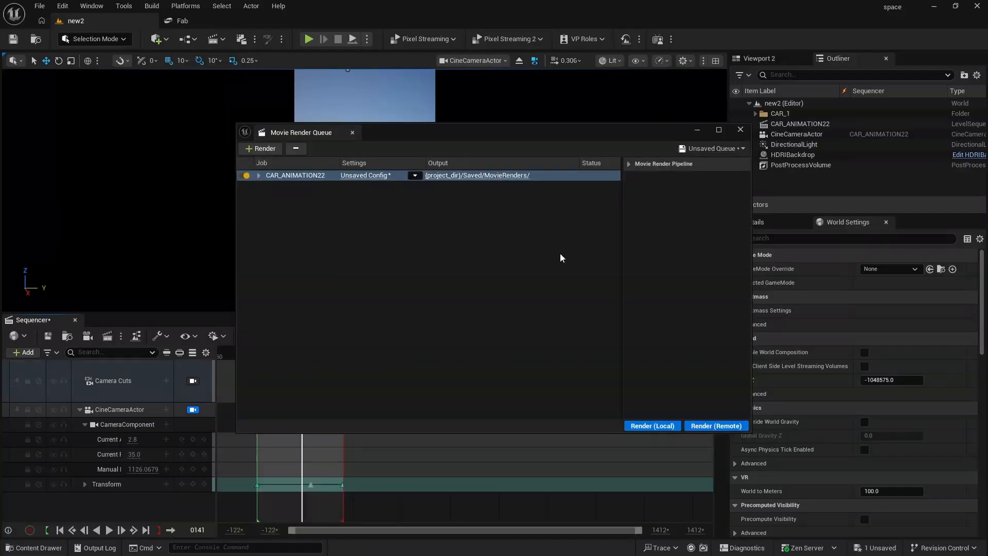
{"action": "left_click", "coordinate": [650, 426]}
{"action": "left_click", "coordinate": [473, 177]}
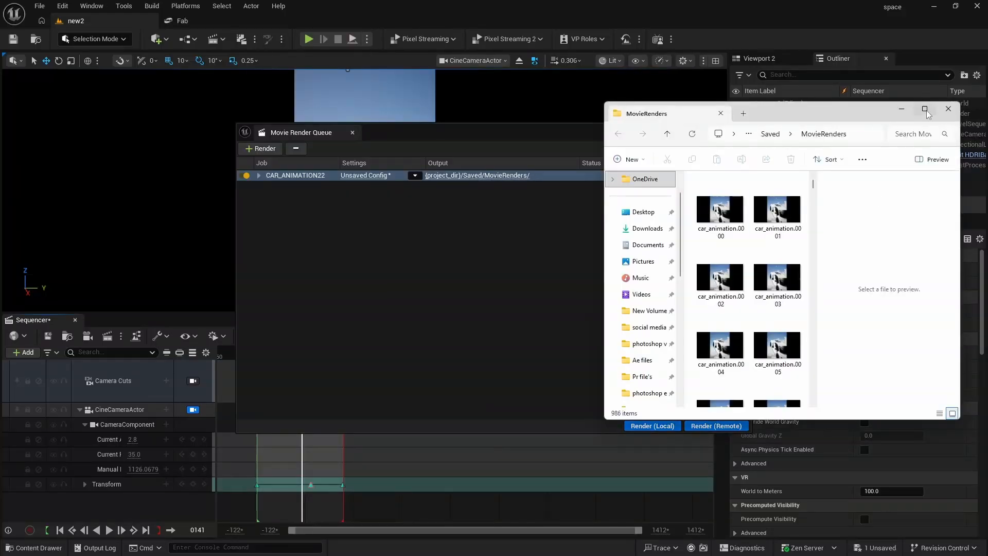
{"action": "left_click", "coordinate": [925, 109]}
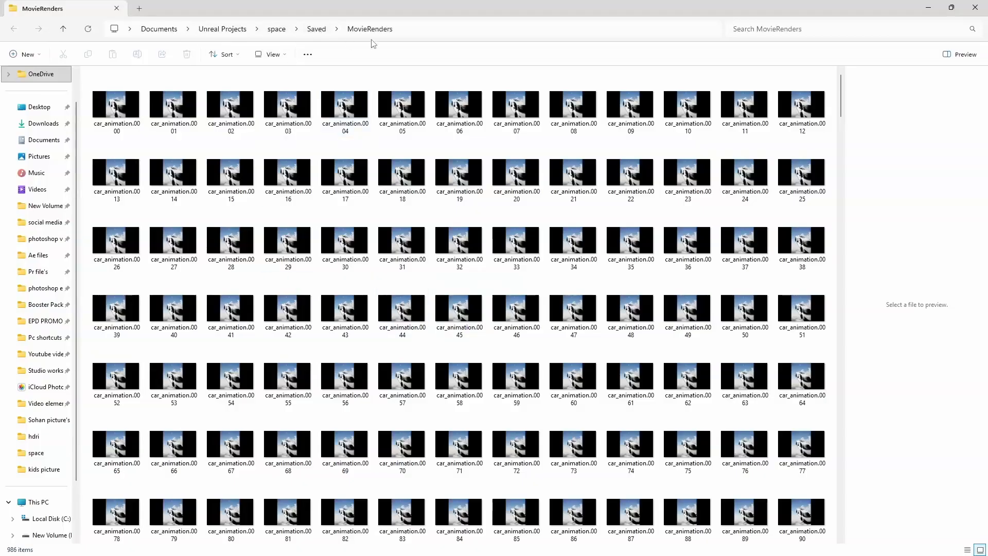
Step: Look through the rendered car_animation and CAR_ANIMATION22 frames in the MovieRenders folder to find where the shots change
{"action": "scroll", "coordinate": [470, 272], "scroll_direction": "down", "scroll_amount": 5}
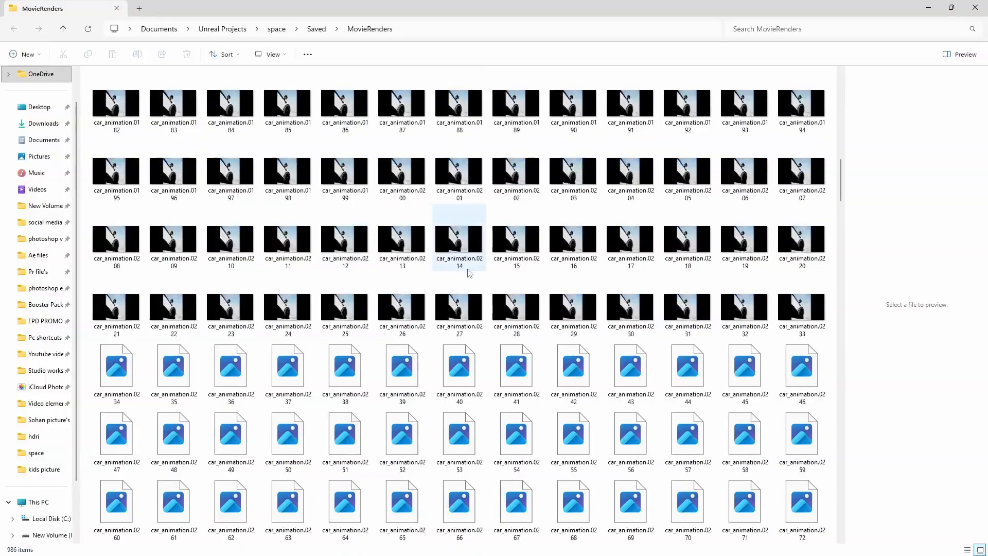
{"action": "scroll", "coordinate": [470, 272], "scroll_direction": "down", "scroll_amount": 15}
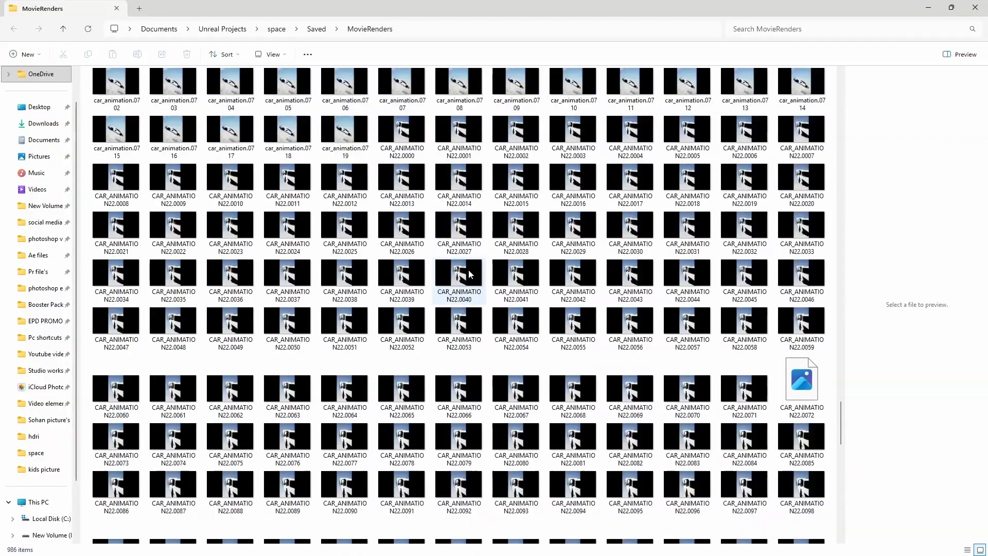
{"action": "scroll", "coordinate": [469, 272], "scroll_direction": "up", "scroll_amount": 12}
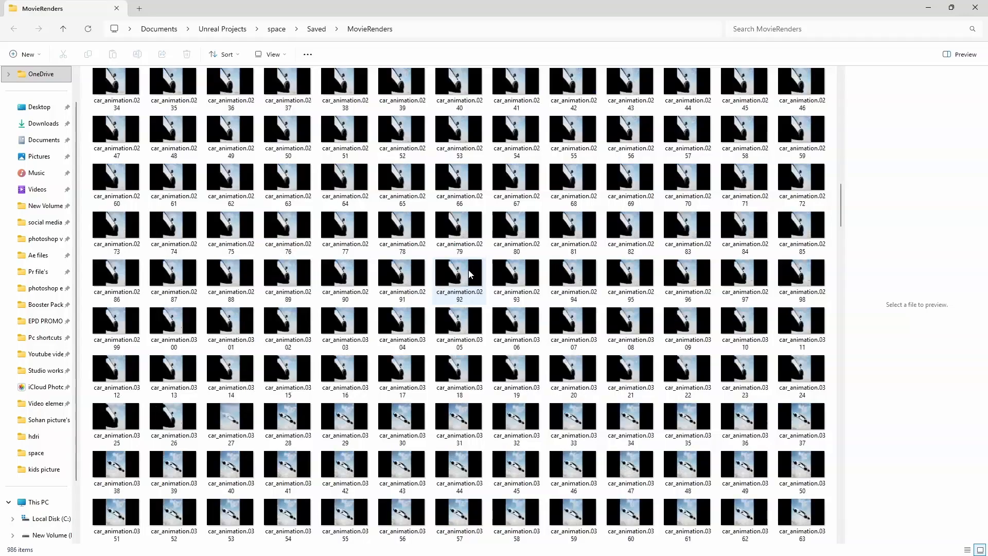
{"action": "scroll", "coordinate": [469, 274], "scroll_direction": "up", "scroll_amount": 5}
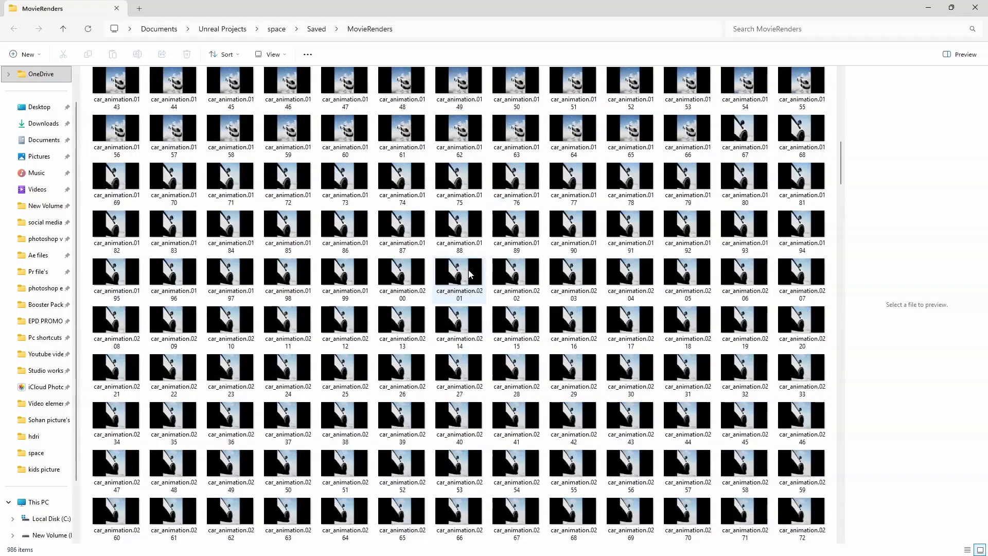
{"action": "scroll", "coordinate": [469, 273], "scroll_direction": "down", "scroll_amount": 6}
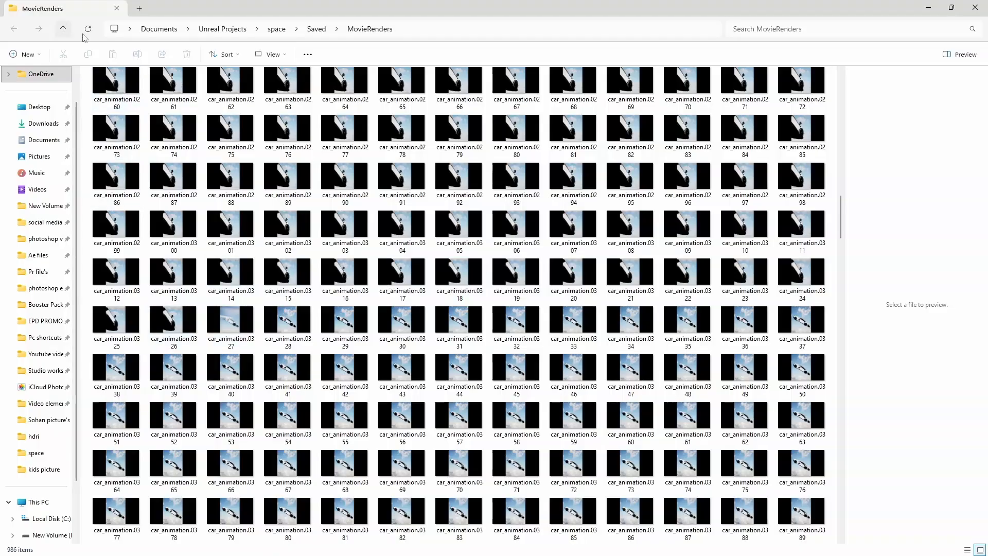
{"action": "key", "text": "super"}
{"action": "left_click", "coordinate": [526, 544]}
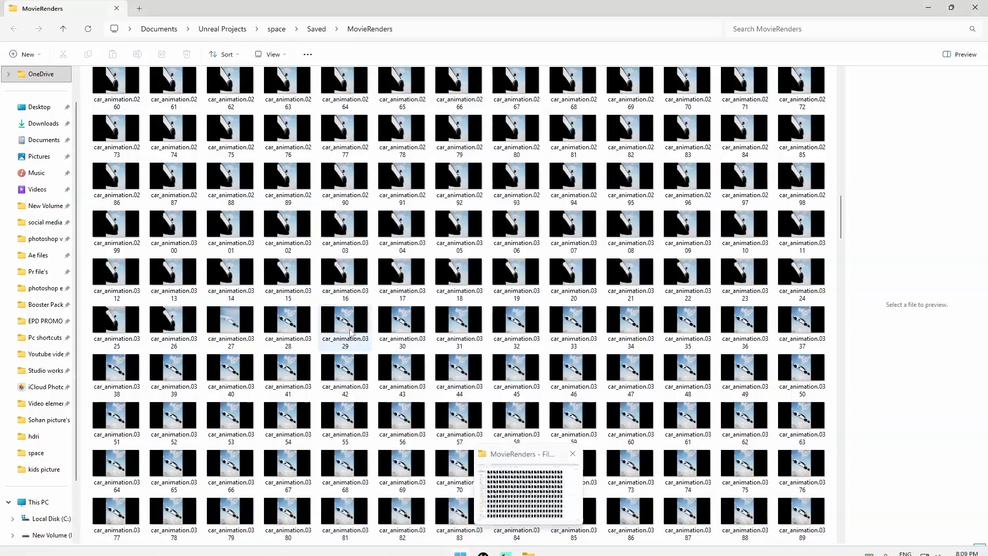
Step: Select the frames from car_animation.0327 through CAR_ANIMATION22.0265 and cut them for moving
{"action": "left_click", "coordinate": [227, 332]}
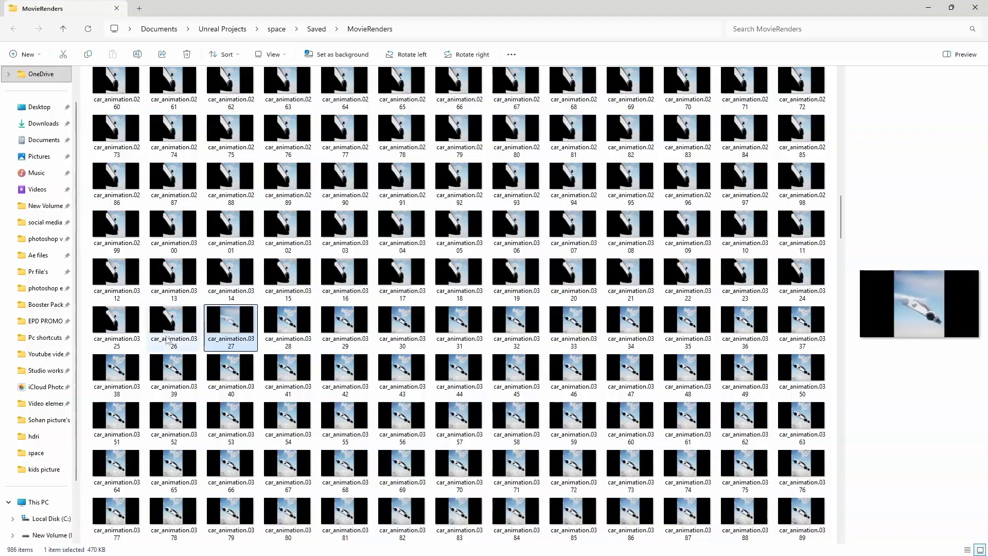
{"action": "scroll", "coordinate": [724, 487], "scroll_direction": "down", "scroll_amount": 15}
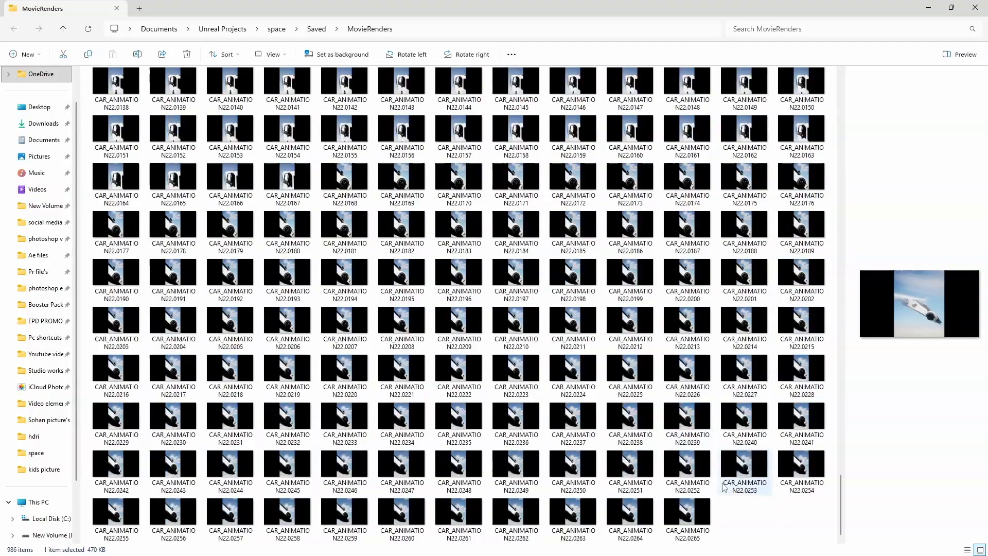
{"action": "left_click", "coordinate": [687, 515], "text": "shift"}
{"action": "scroll", "coordinate": [488, 325], "scroll_direction": "up", "scroll_amount": 8}
{"action": "scroll", "coordinate": [487, 326], "scroll_direction": "up", "scroll_amount": 2}
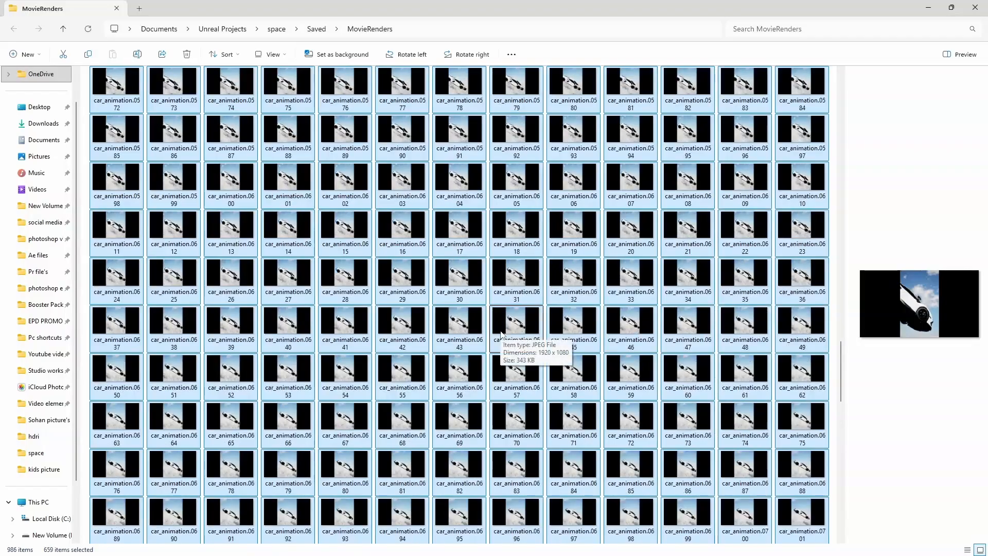
{"action": "scroll", "coordinate": [502, 334], "scroll_direction": "up", "scroll_amount": 5}
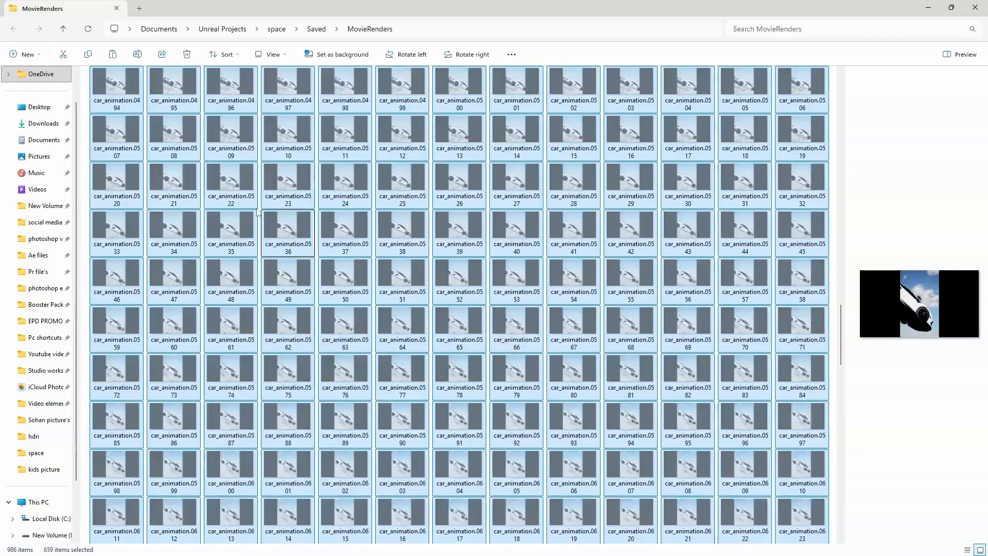
Step: Create a new subfolder in MovieRenders, move the cut frames into it and return to the remaining frames in MovieRenders
{"action": "left_click", "coordinate": [63, 29]}
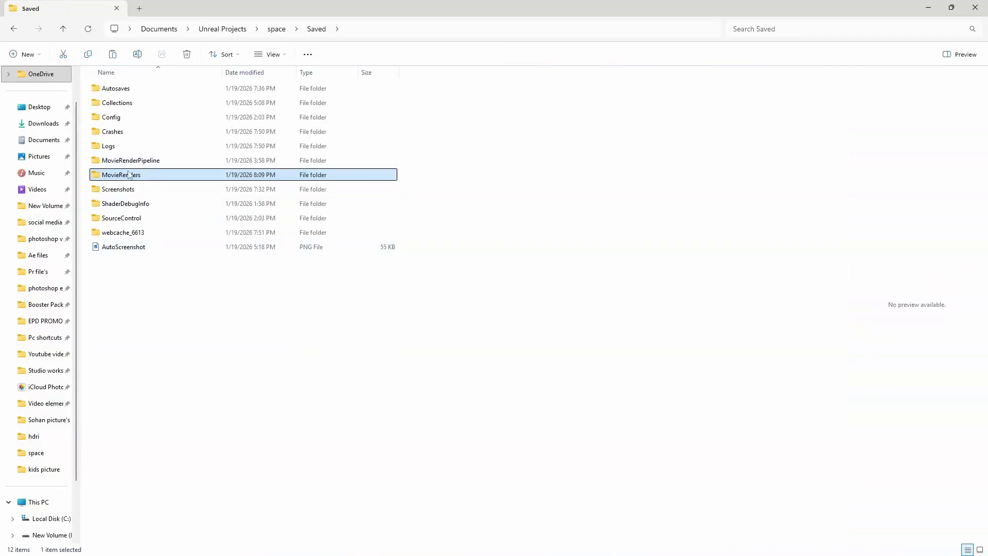
{"action": "double_click", "coordinate": [135, 175]}
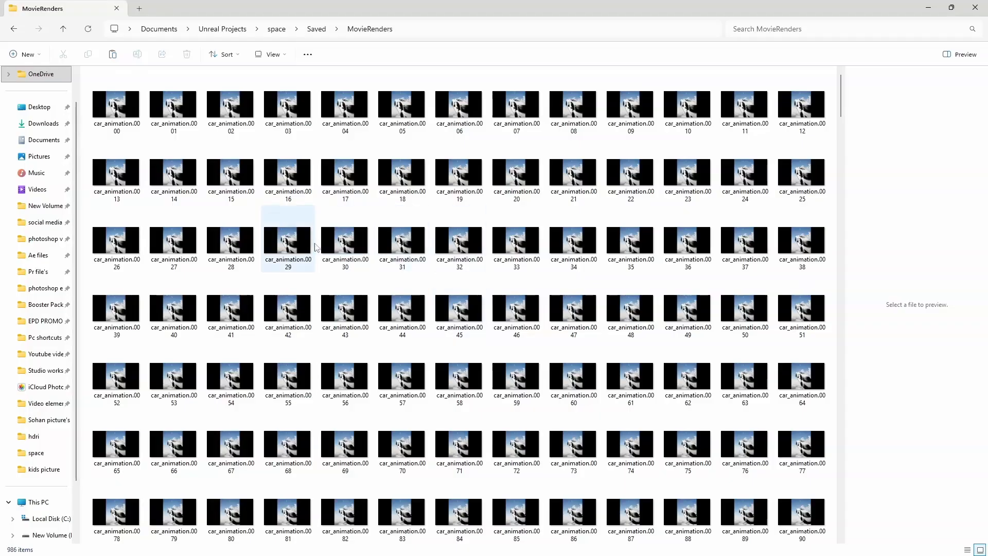
{"action": "key", "text": "ctrl+shift+n"}
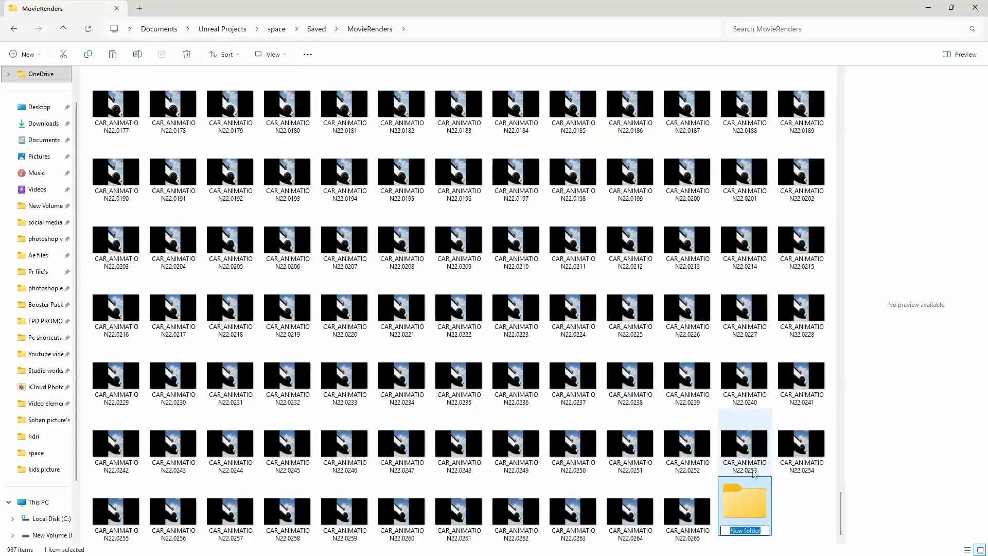
{"action": "left_click", "coordinate": [743, 512]}
{"action": "double_click", "coordinate": [744, 512]}
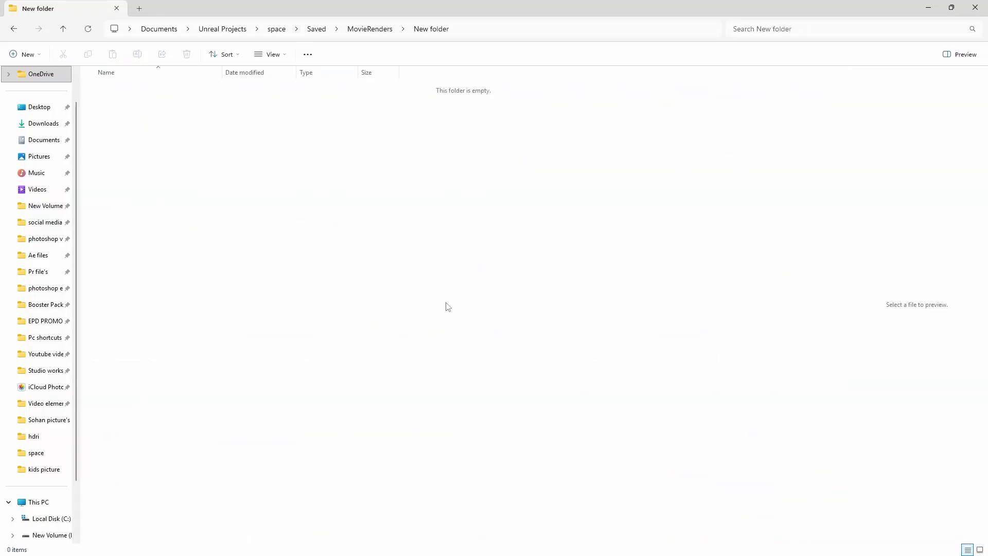
{"action": "key", "text": "ctrl+v"}
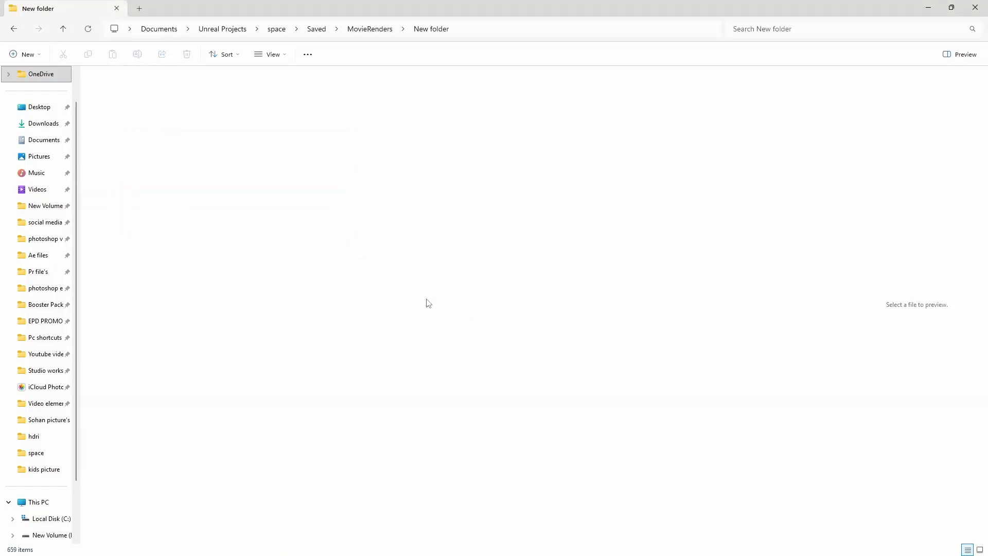
{"action": "left_click", "coordinate": [63, 29]}
{"action": "scroll", "coordinate": [532, 485], "scroll_direction": "down", "scroll_amount": 15}
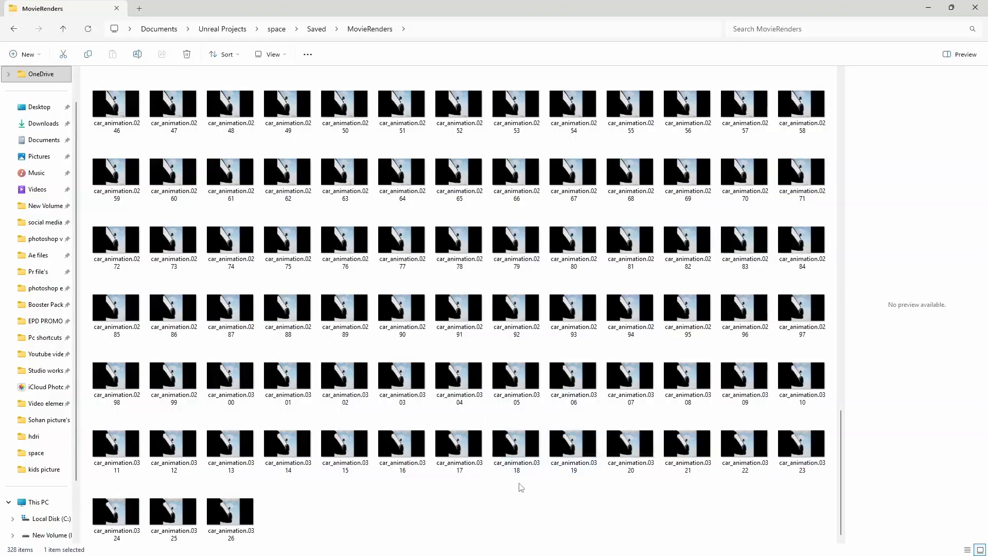
Step: Switch to DaVinci Resolve, create a new project with the default name and open the Edit page
{"action": "key", "text": "super"}
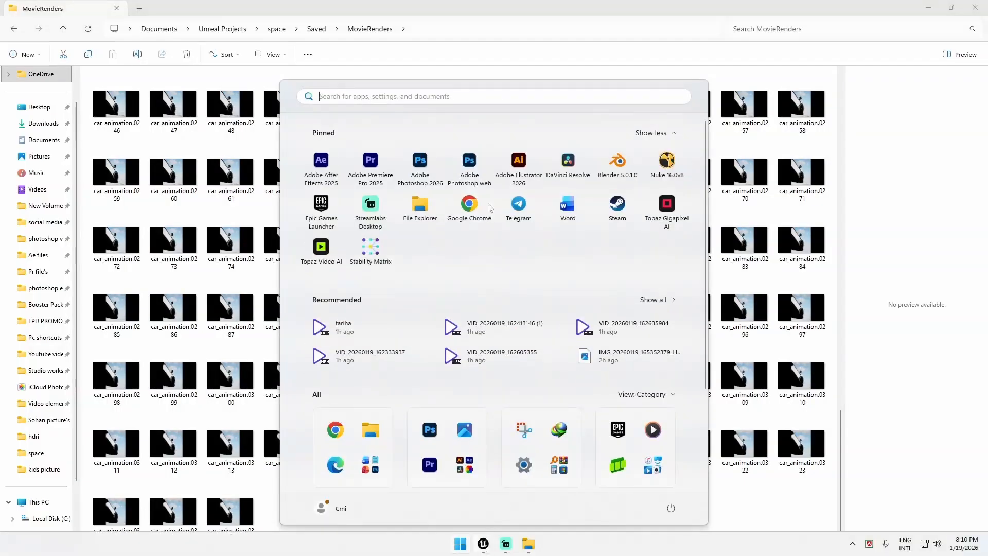
{"action": "left_click", "coordinate": [563, 165]}
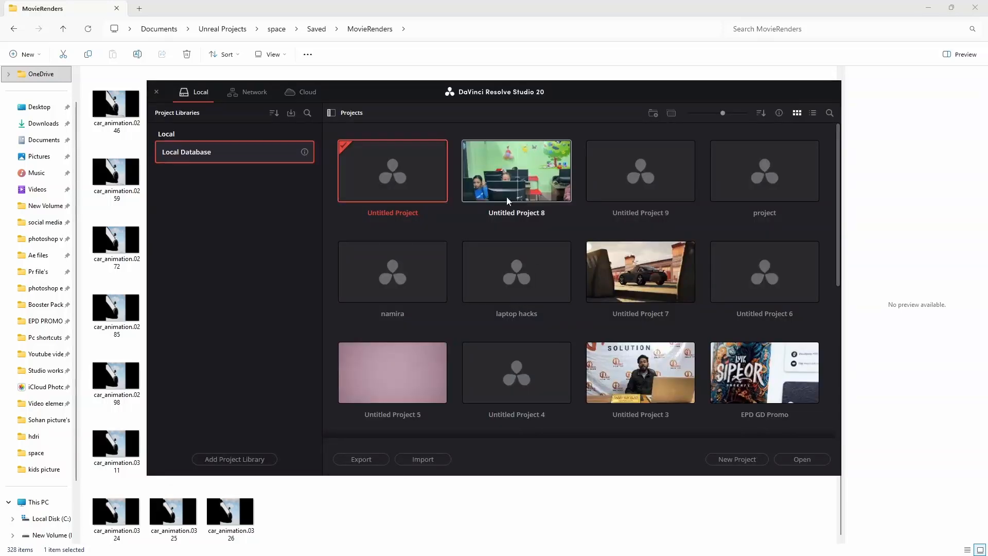
{"action": "double_click", "coordinate": [390, 177]}
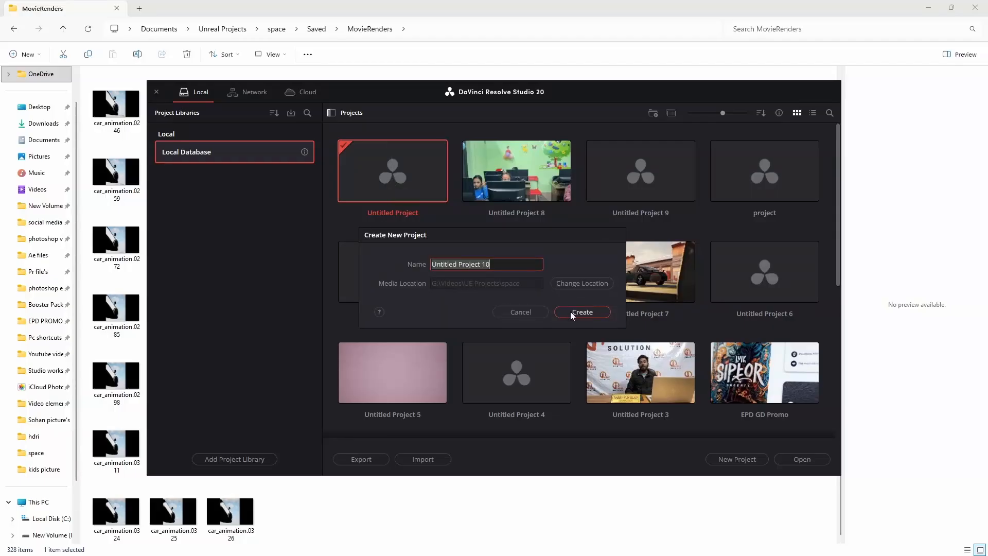
{"action": "left_click", "coordinate": [570, 311]}
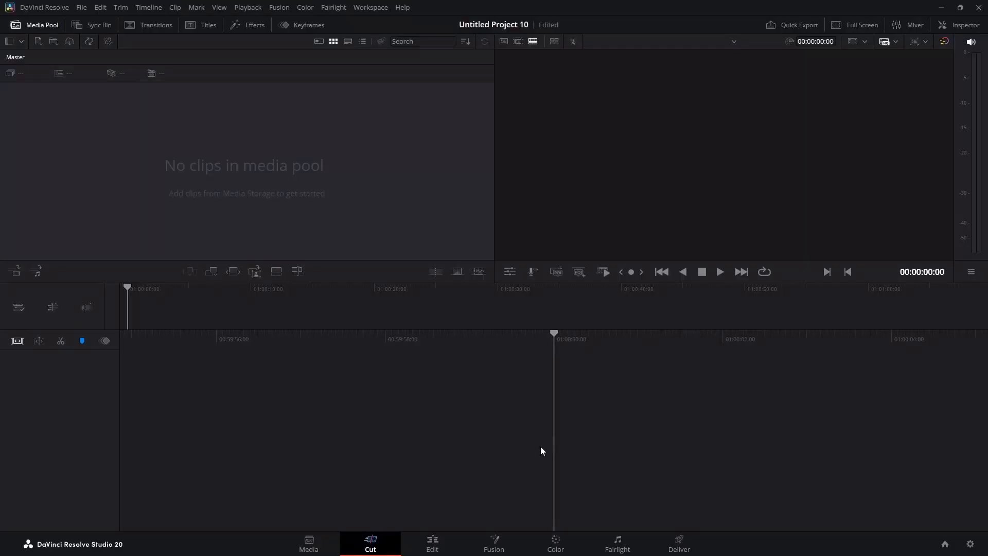
{"action": "left_click", "coordinate": [430, 538]}
Step: Bring the car_animation frames 0000 to 0326 from MovieRenders onto the start of the timeline as an image sequence and play it
{"action": "key", "text": "super"}
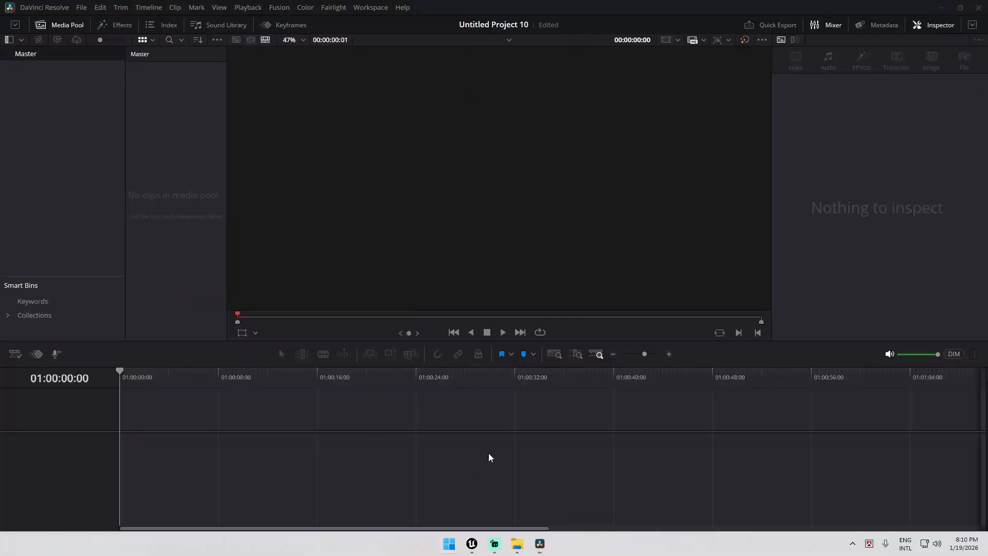
{"action": "left_click", "coordinate": [517, 545]}
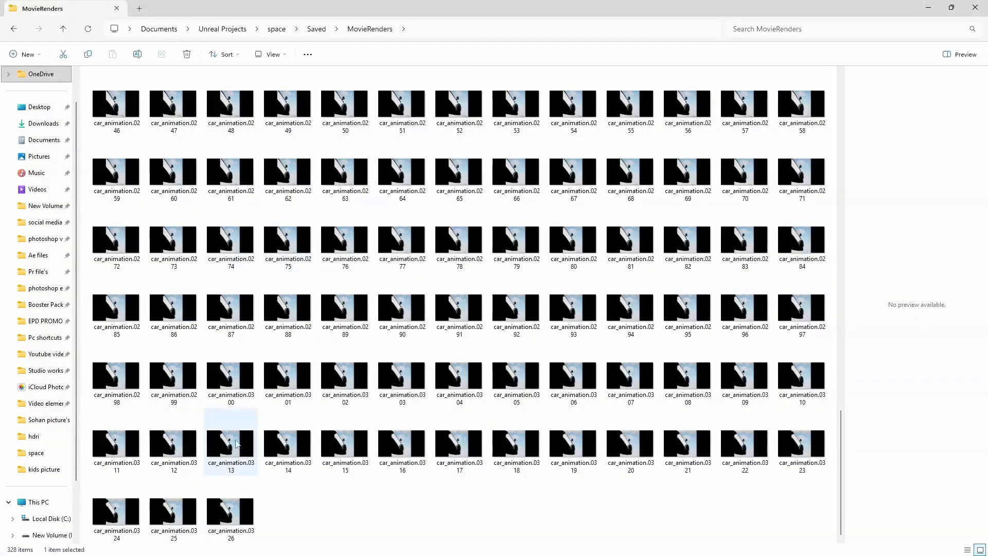
{"action": "left_click", "coordinate": [230, 511]}
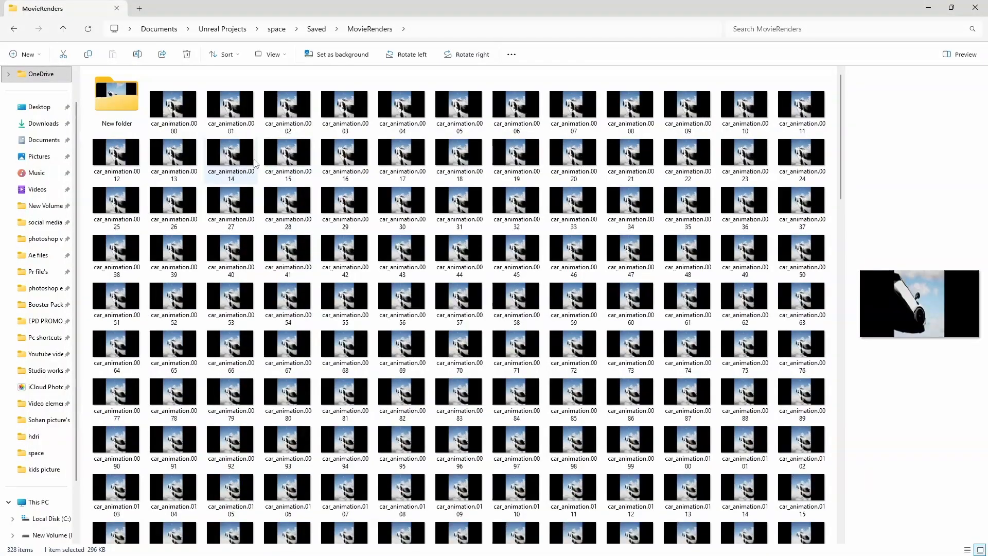
{"action": "left_click", "coordinate": [175, 111]}
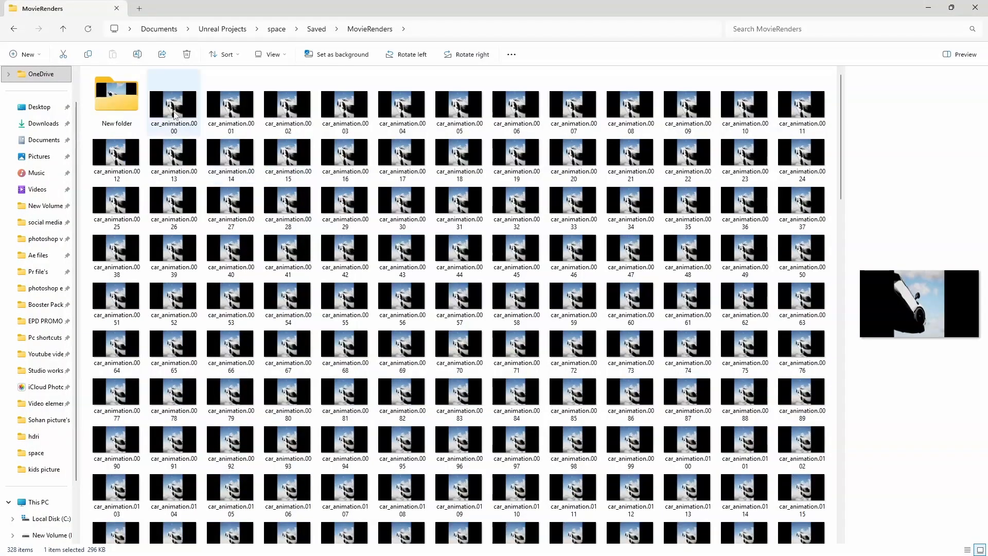
{"action": "key", "text": "ctrl+a"}
{"action": "left_click_drag", "start_coordinate": [582, 548], "coordinate": [122, 433]}
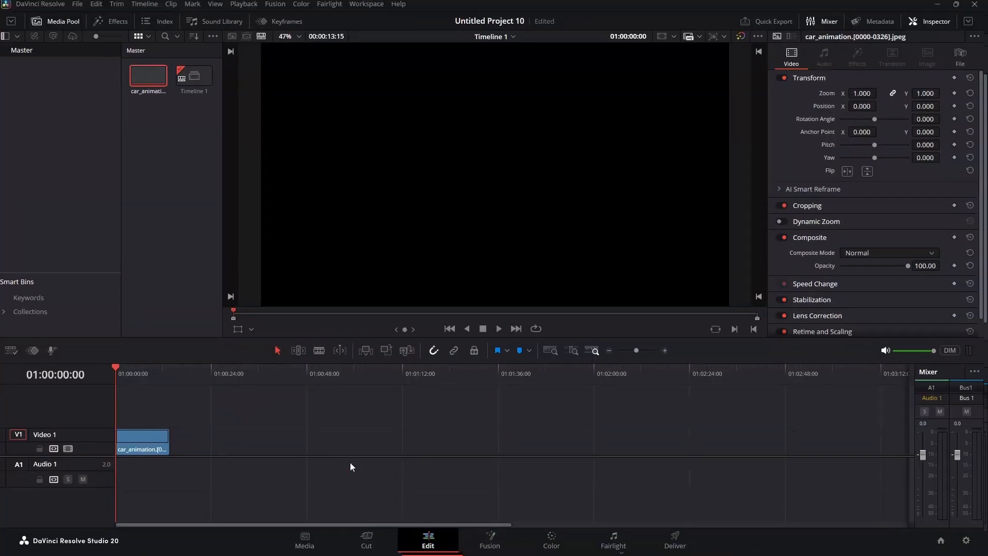
{"action": "key", "text": "space"}
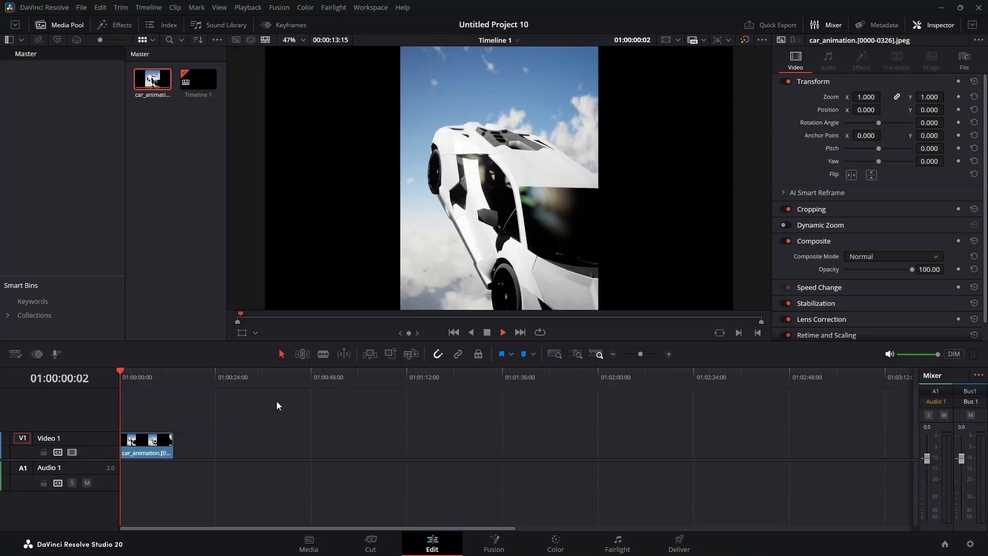